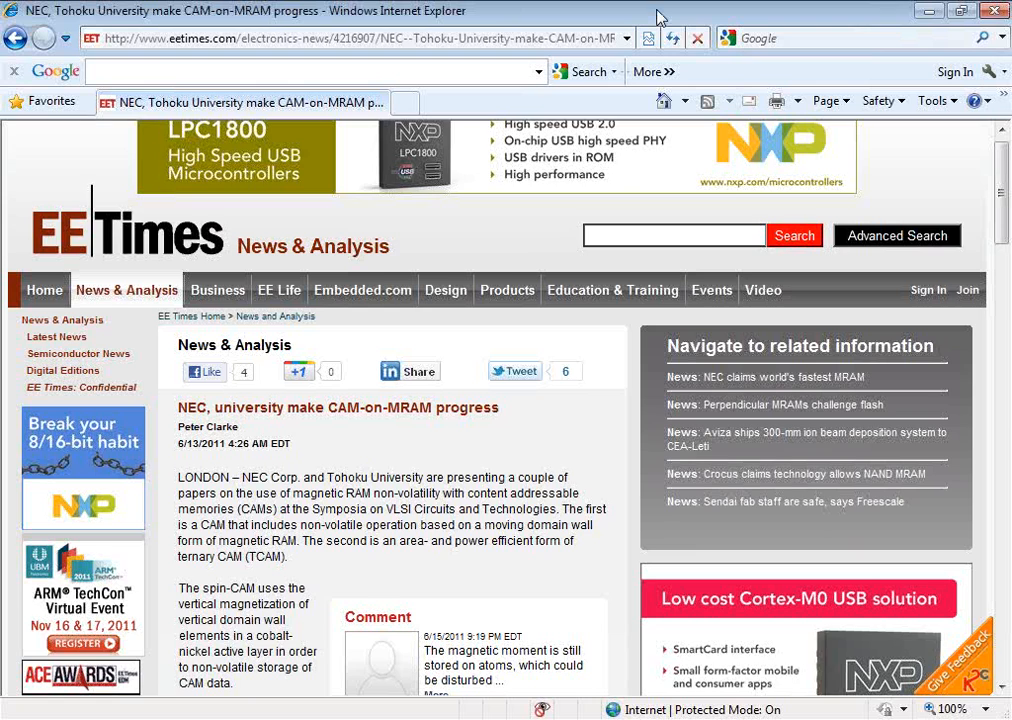
Step: Read through the EE Times article on NEC and Tohoku University's CAM-on-MRAM progress
scroll(658, 18, "down", 3)
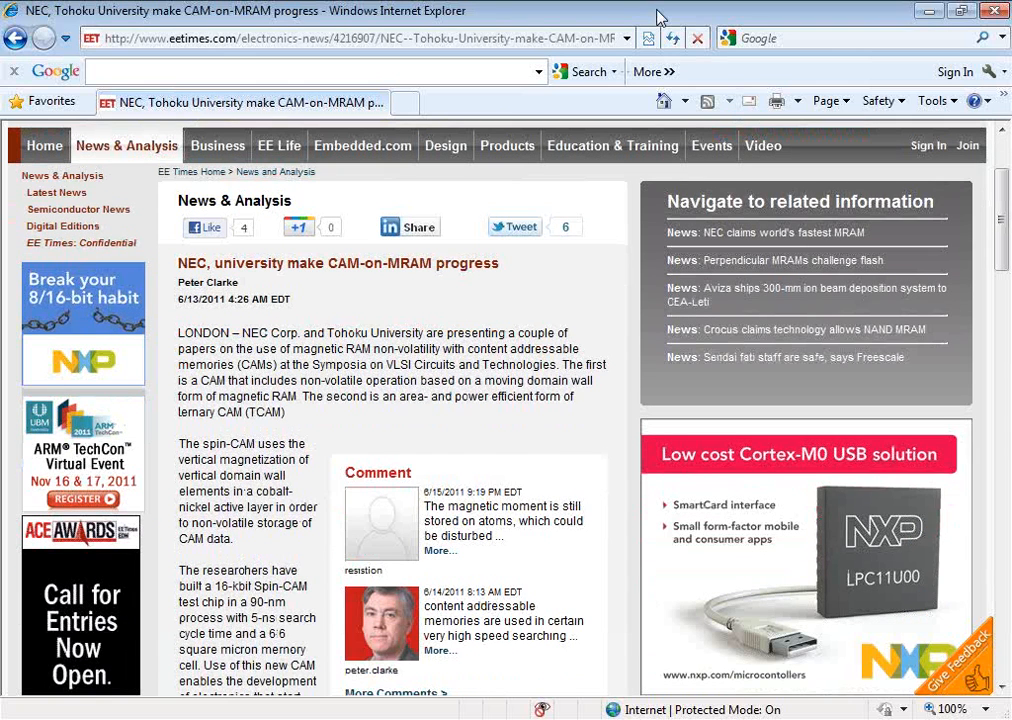
scroll(658, 18, "down", 14)
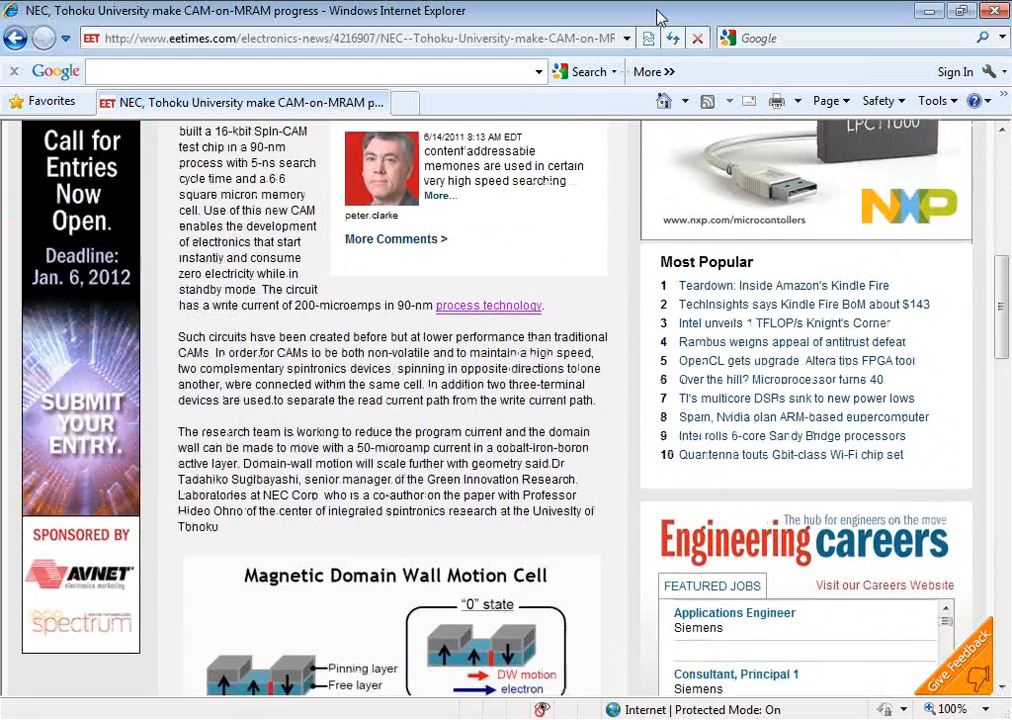
scroll(658, 18, "down", 2)
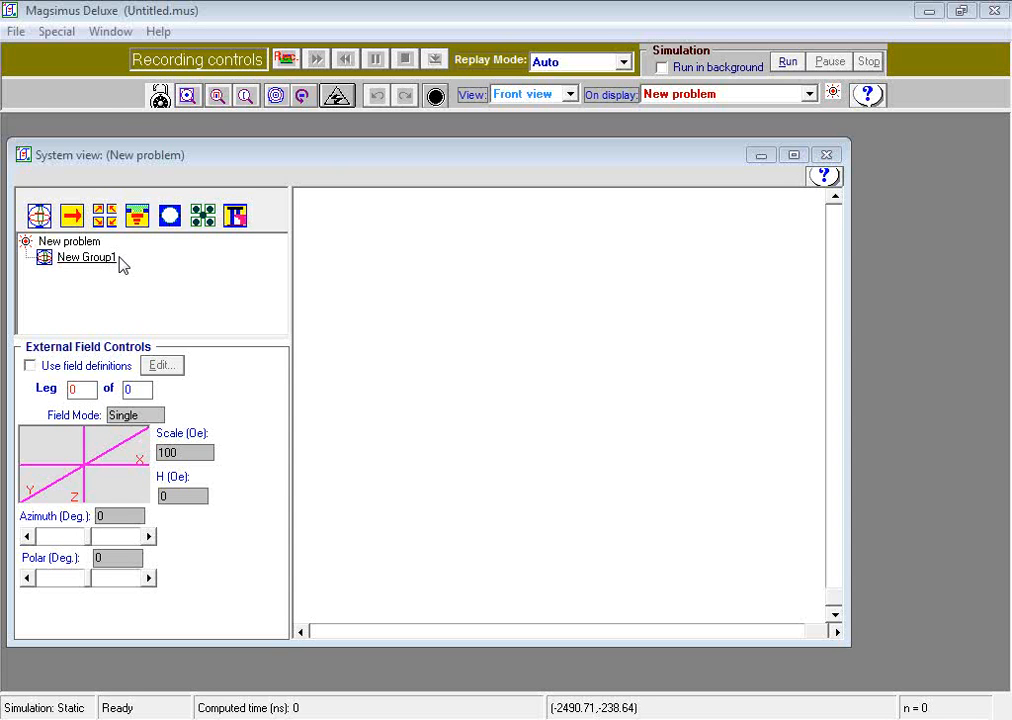
Step: Rename the group New Group1 as "Device group"
left_click(88, 257)
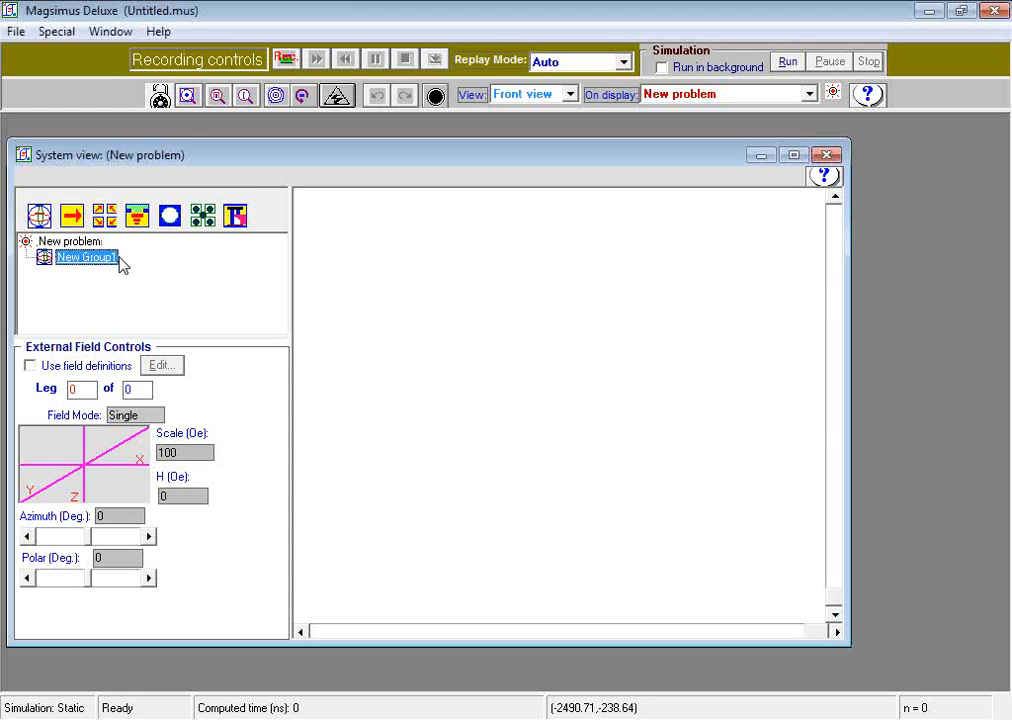
left_click(88, 257)
type("De")
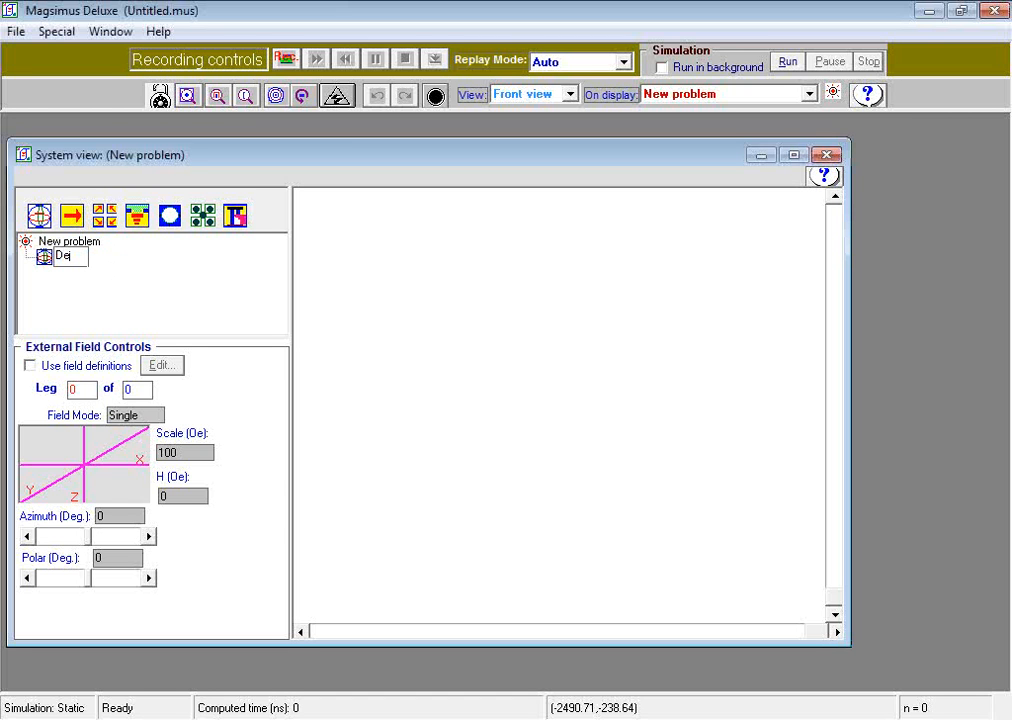
type("vice group")
key("Return")
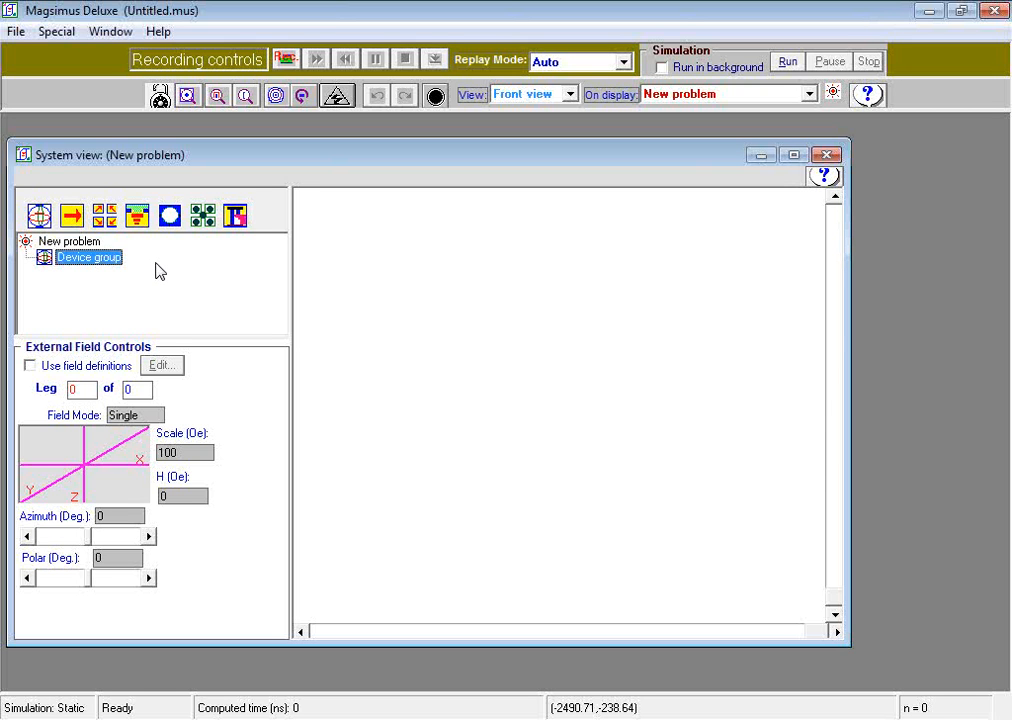
Step: Set the system's calculation method to Dynamic with a maximum of 3000 iterations, writing simulation recording data to an external file
right_click(77, 246)
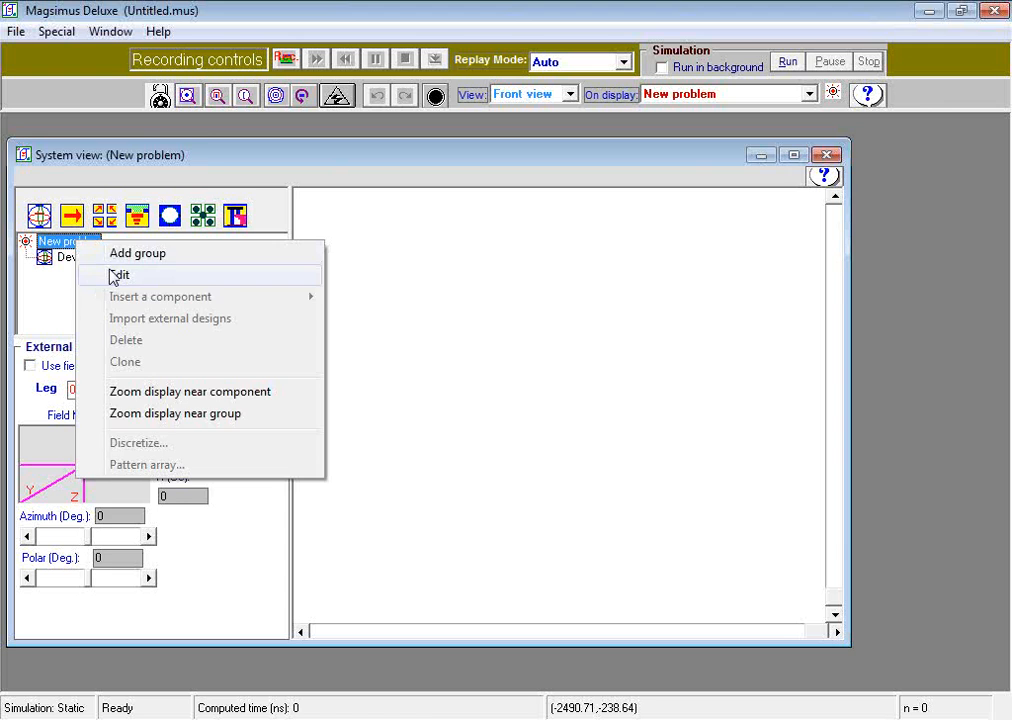
left_click(92, 274)
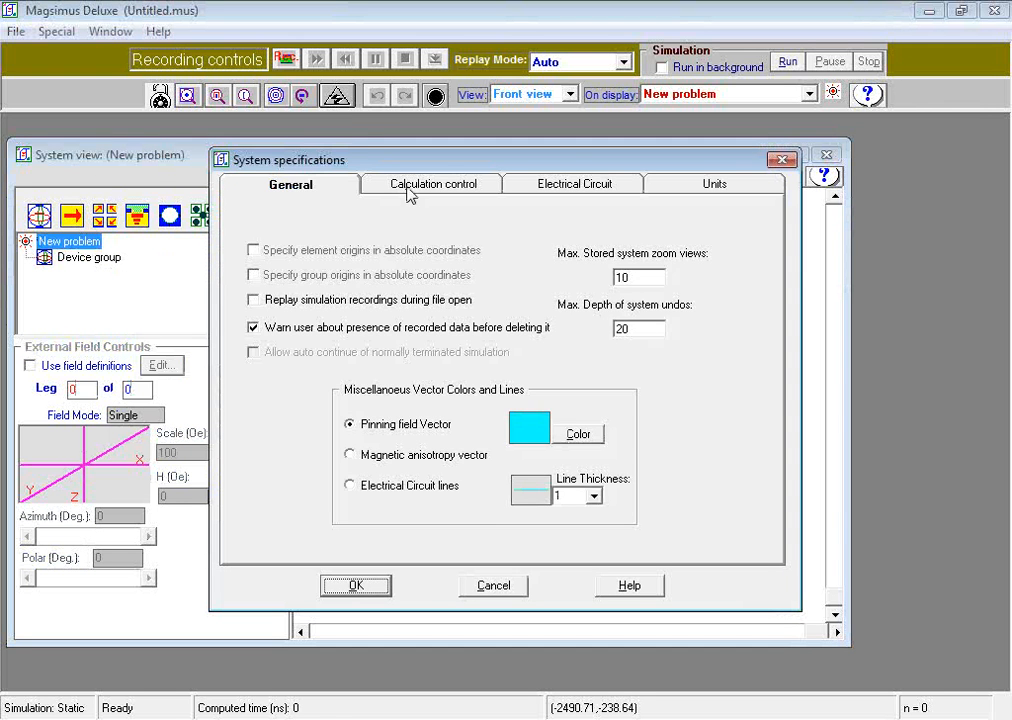
left_click(410, 188)
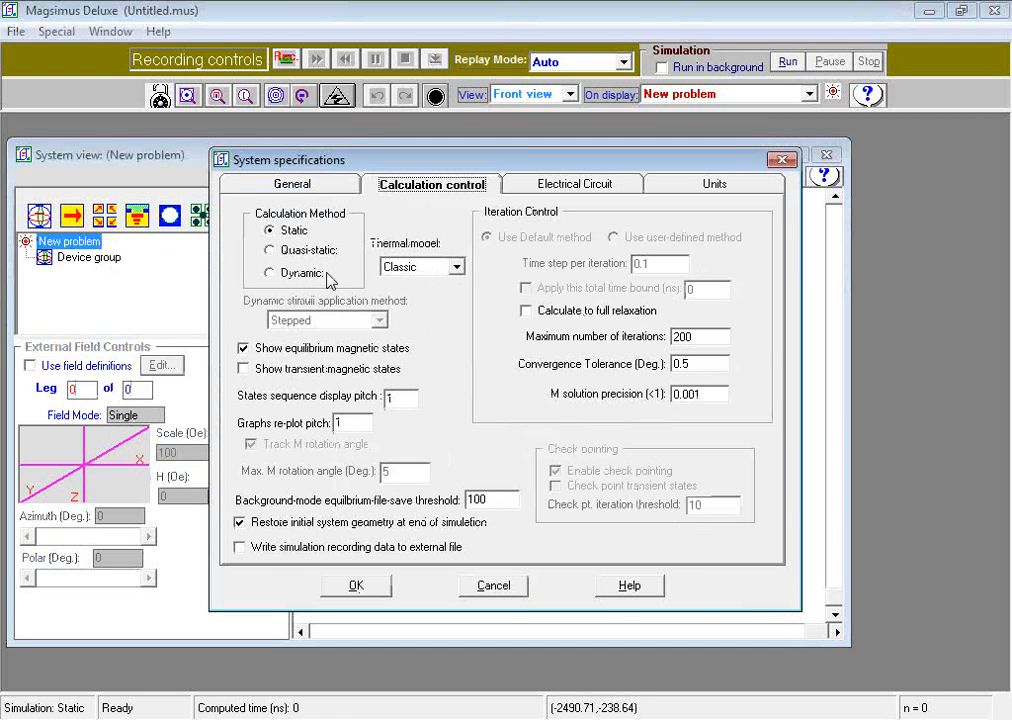
left_click(269, 274)
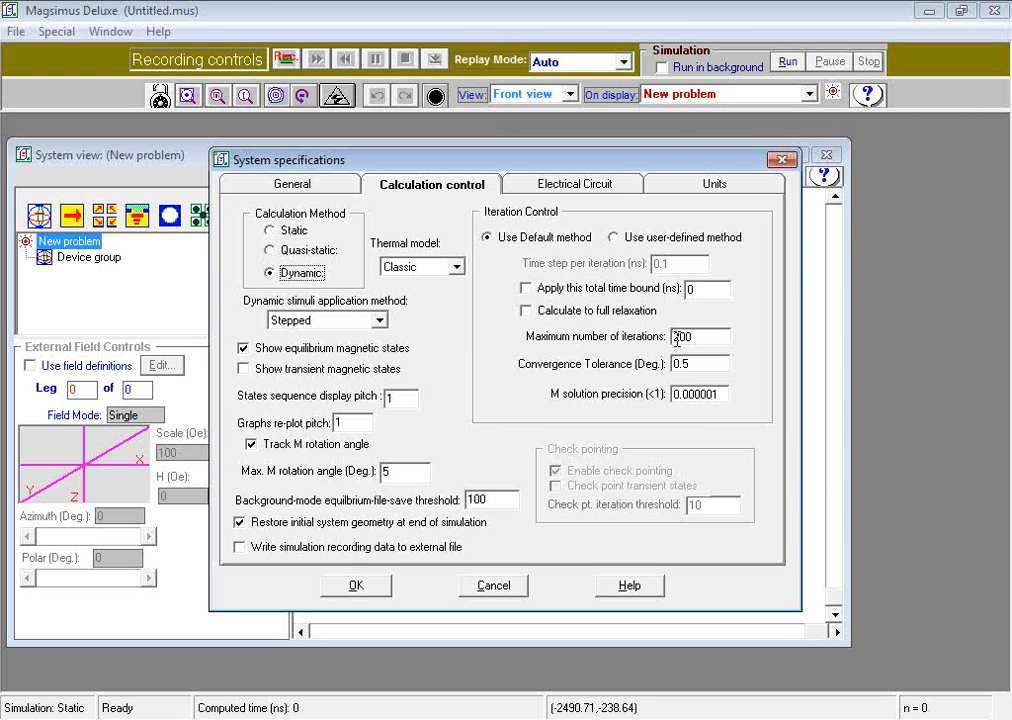
left_click_drag(675, 336, 668, 346)
type("30")
left_click(241, 552)
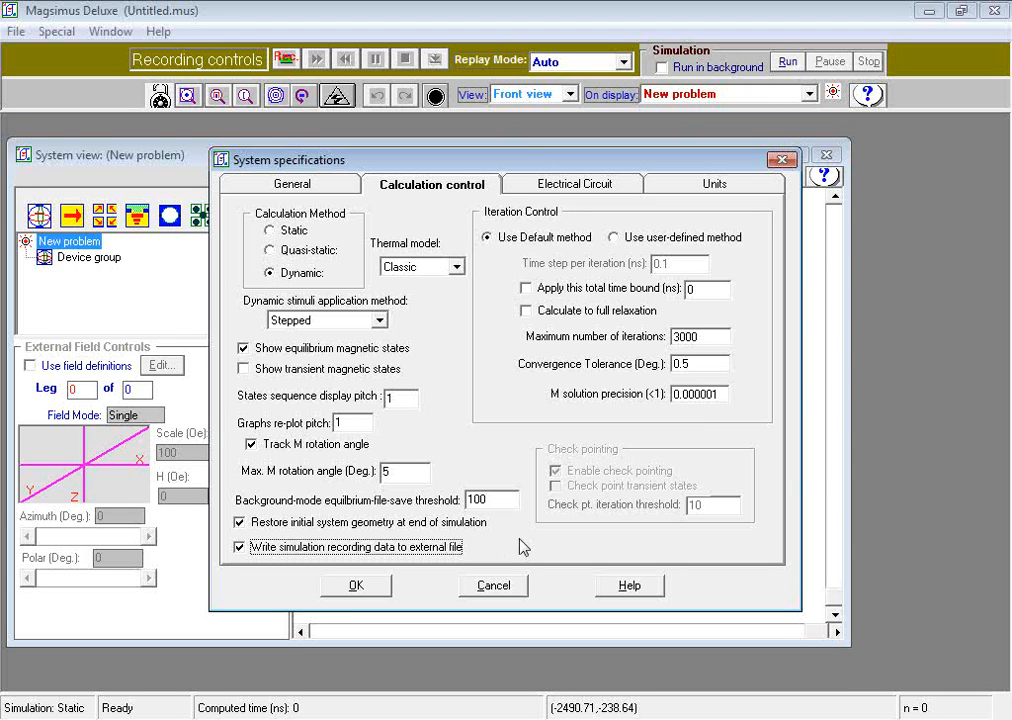
left_click(350, 591)
left_click(352, 591)
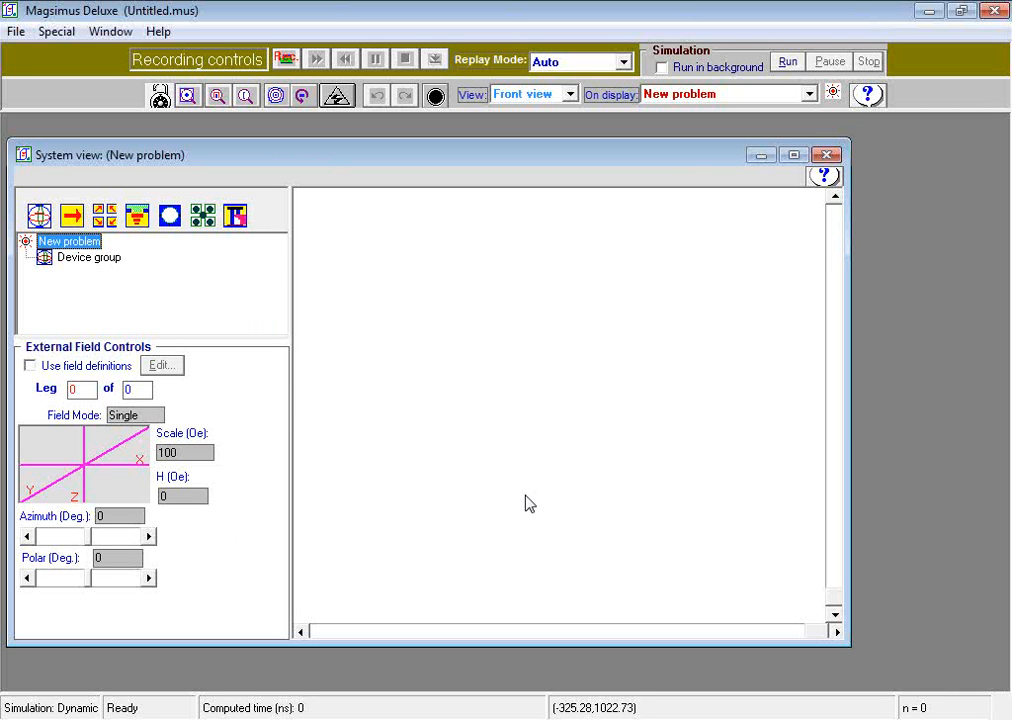
Step: Add an array component with a cell size of 10 nm length, 3 nm width and 10 nm thickness
left_click(107, 226)
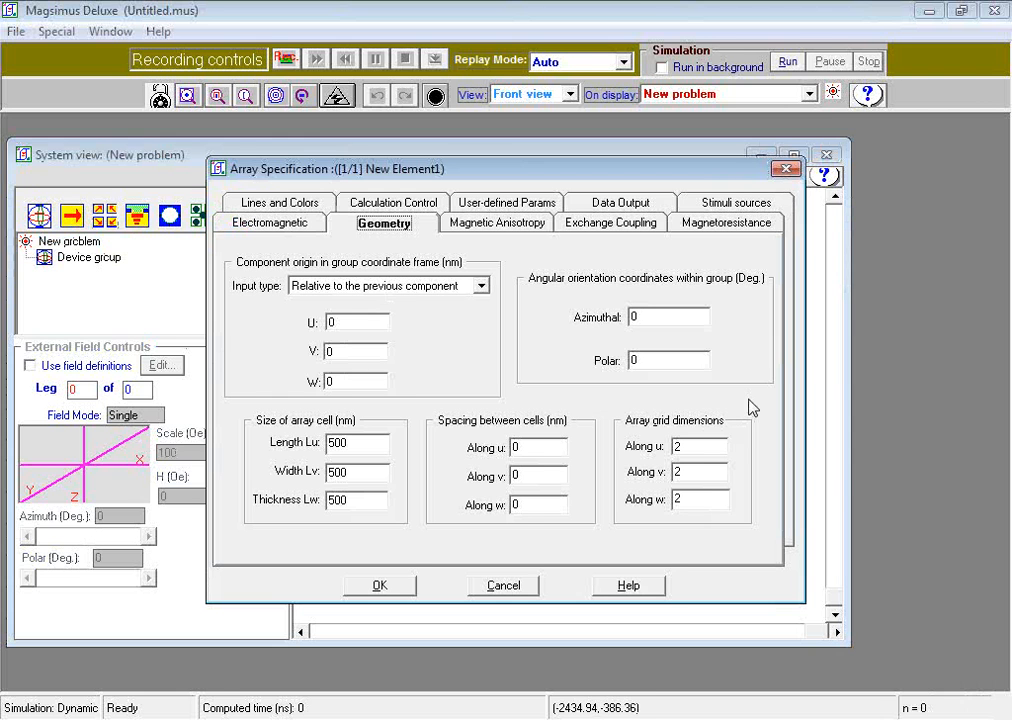
left_click(383, 449)
left_click_drag(383, 449, 331, 451)
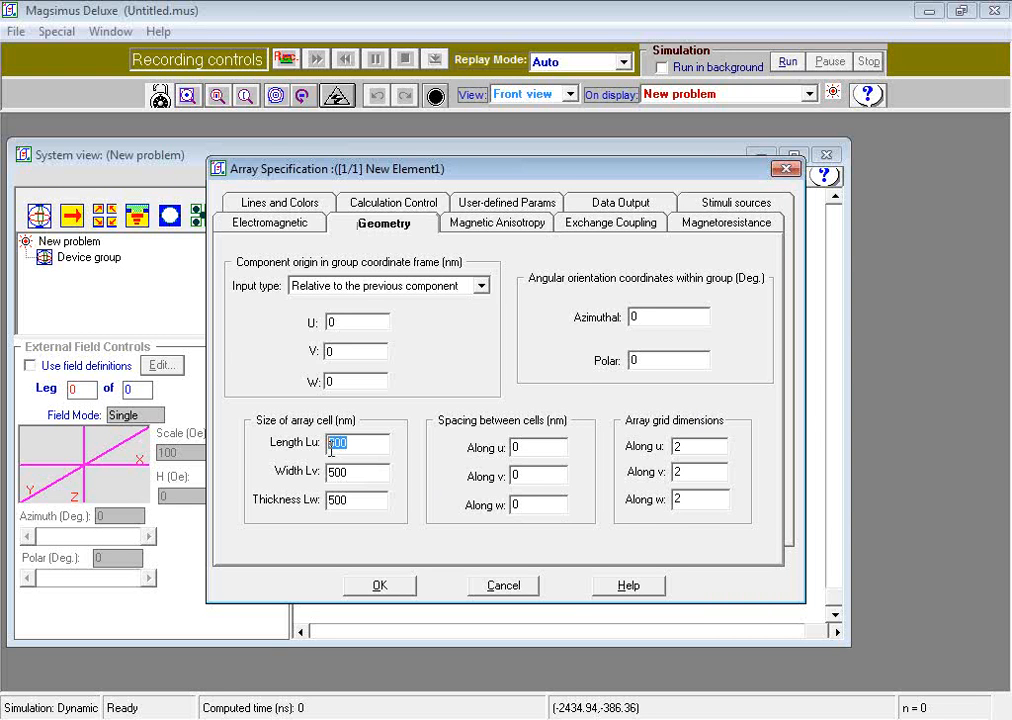
type("10")
left_click_drag(389, 472, 253, 470)
type("3")
left_click_drag(348, 500, 329, 500)
type("10")
Step: Set the array's grid dimensions to 14 cells along u, 1 along v and 9 along w
left_click_drag(705, 446, 656, 446)
type("14.")
left_click_drag(707, 474, 628, 481)
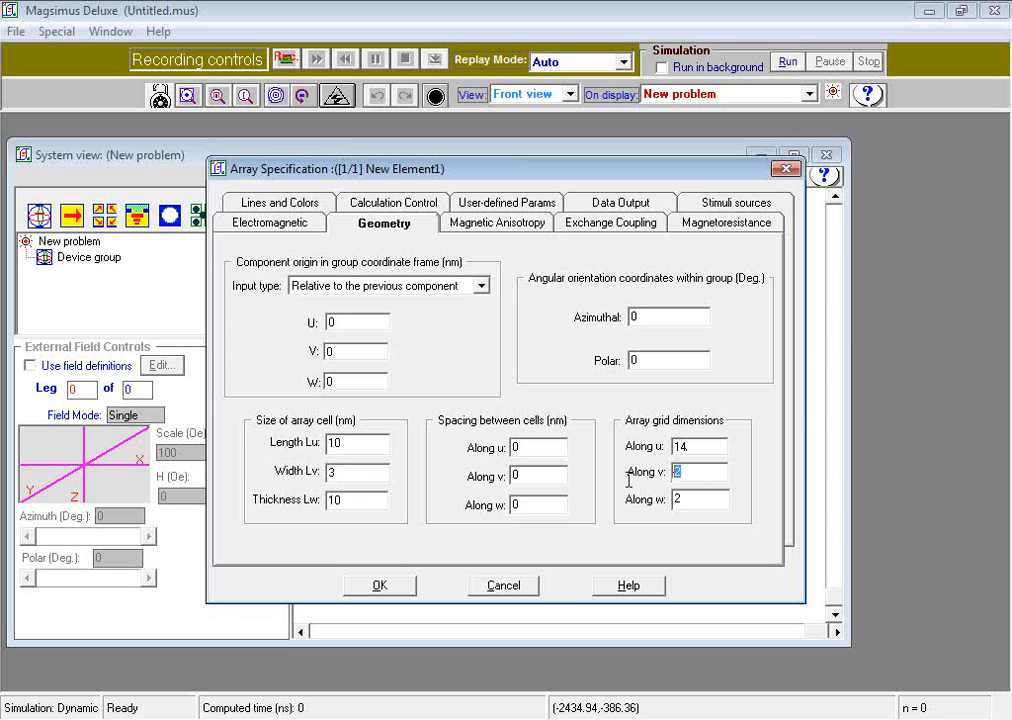
type("1")
left_click_drag(691, 504, 650, 510)
type("9")
Step: Set the array's magnetization magnitude to 1300 emu/cc
left_click(266, 222)
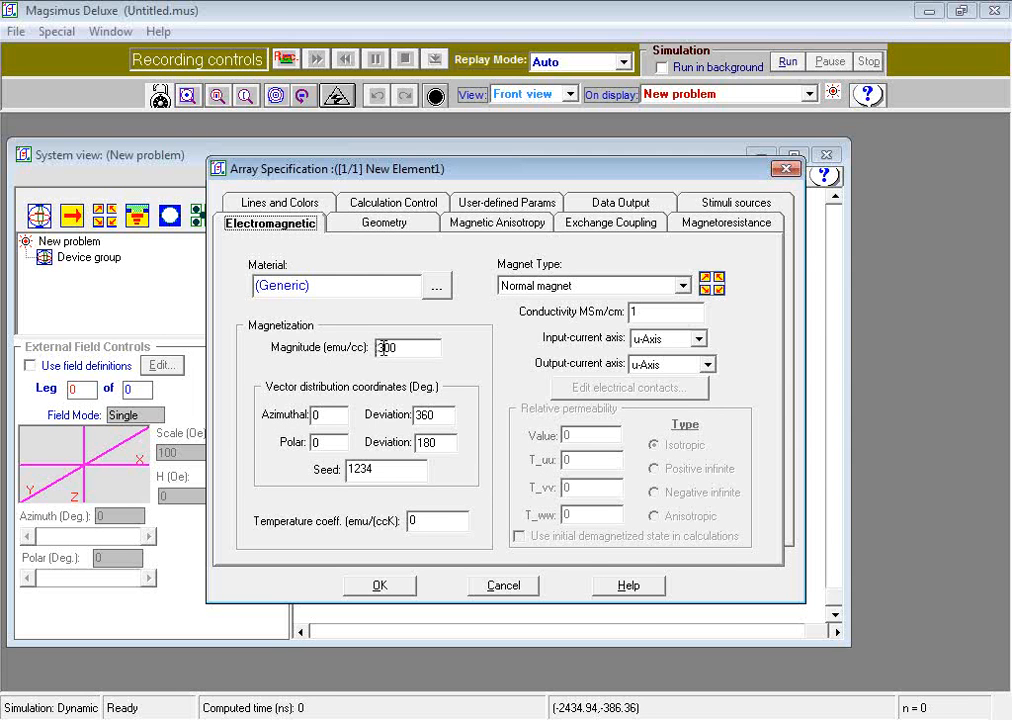
left_click(414, 348)
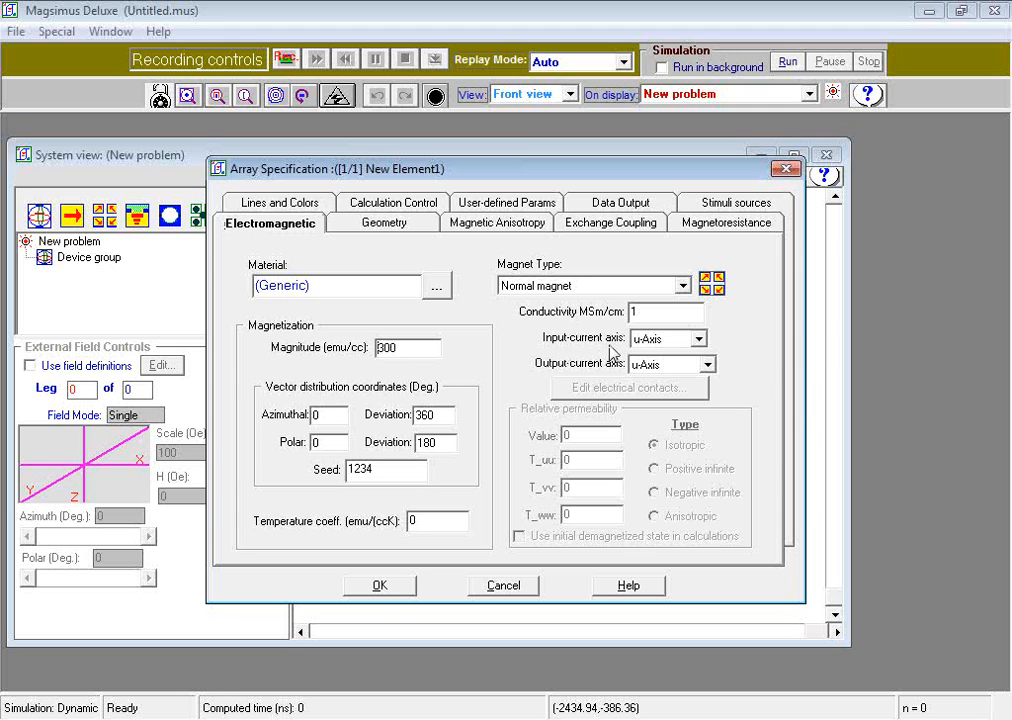
type("1")
Step: Define a new uniaxial magnetic anisotropy for the array with a field of 5000 Oe
left_click(535, 226)
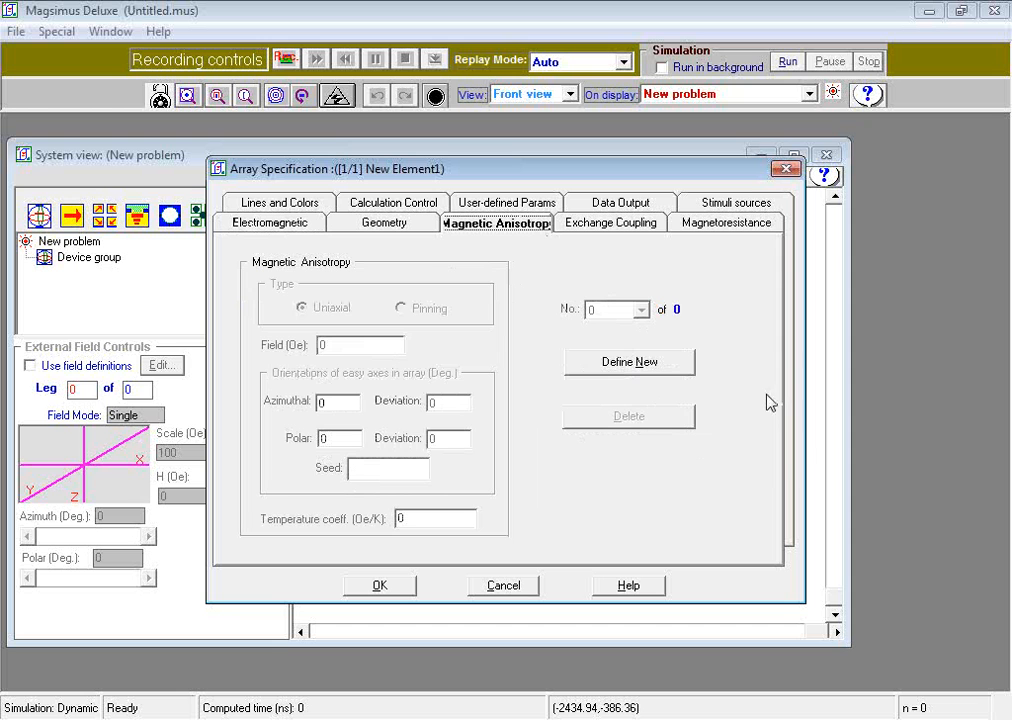
left_click(635, 364)
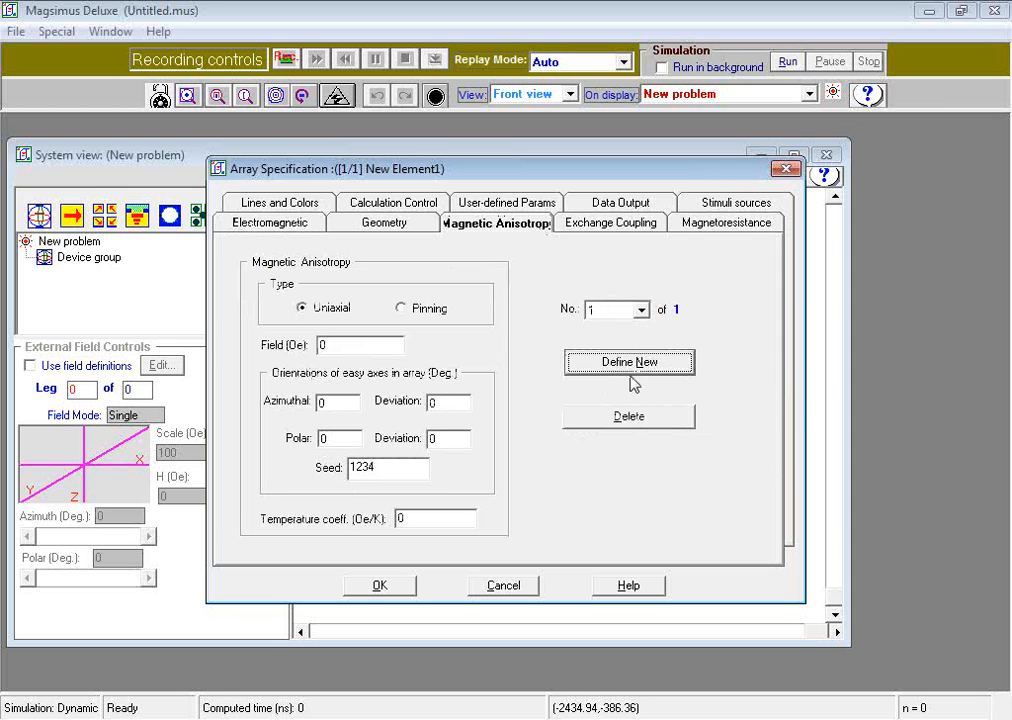
double_click(340, 346)
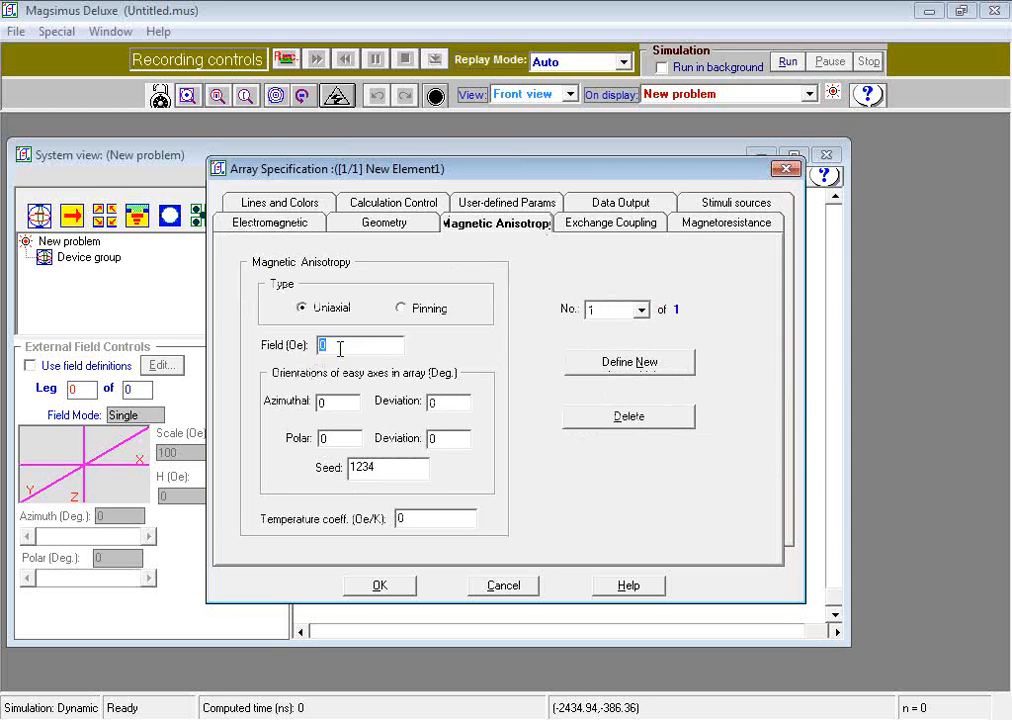
type("5000")
Step: Set the array's internal exchange parameter to 1.3 u-erg/cm along u and w, and enable spin-momentum transfer effects
left_click(598, 226)
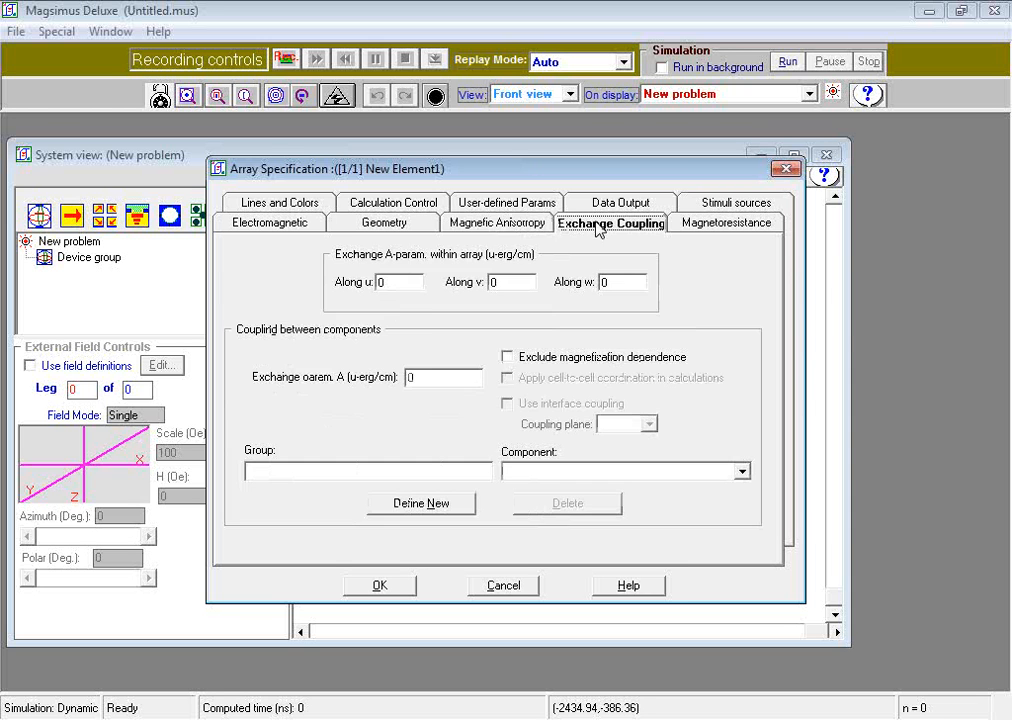
double_click(392, 282)
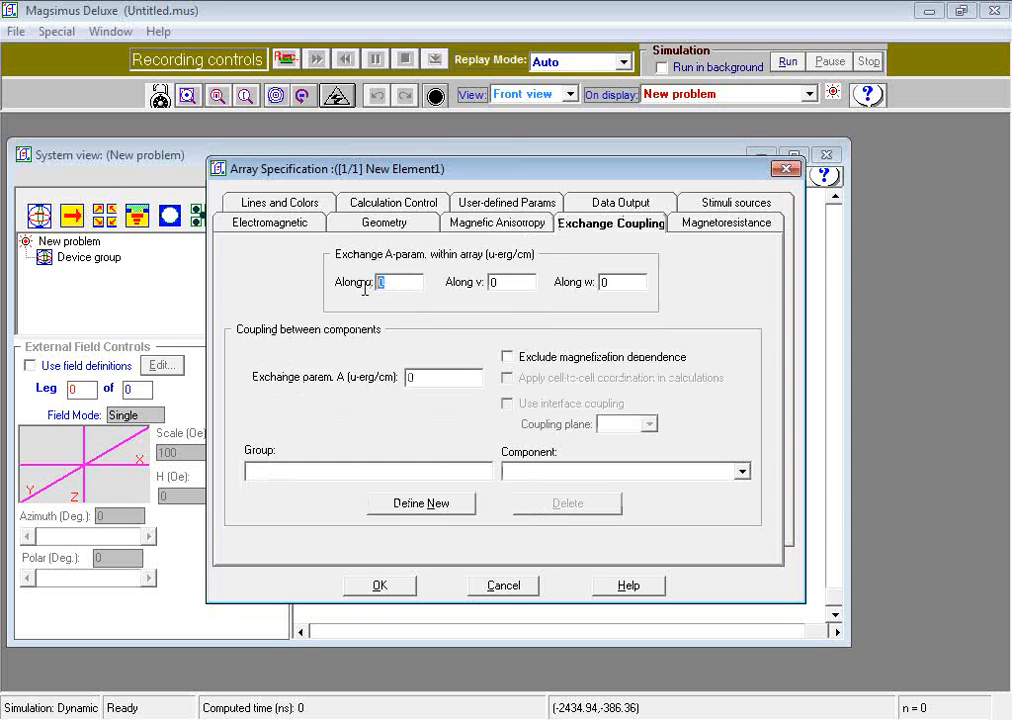
type("1.3")
double_click(610, 283)
type("1.3")
left_click(711, 229)
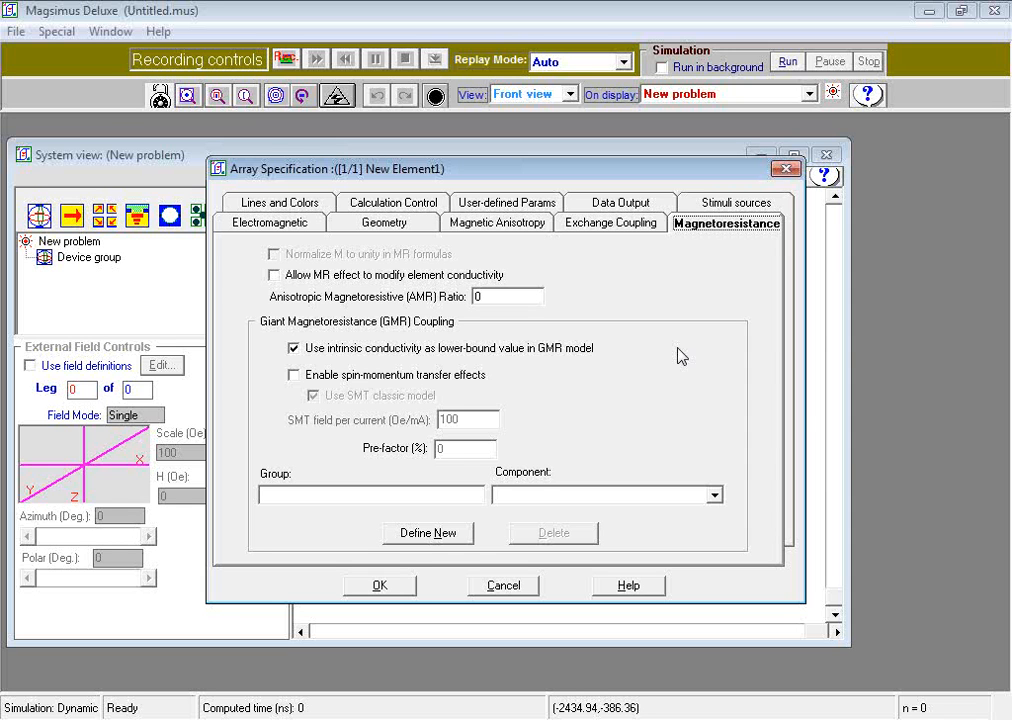
left_click(294, 376)
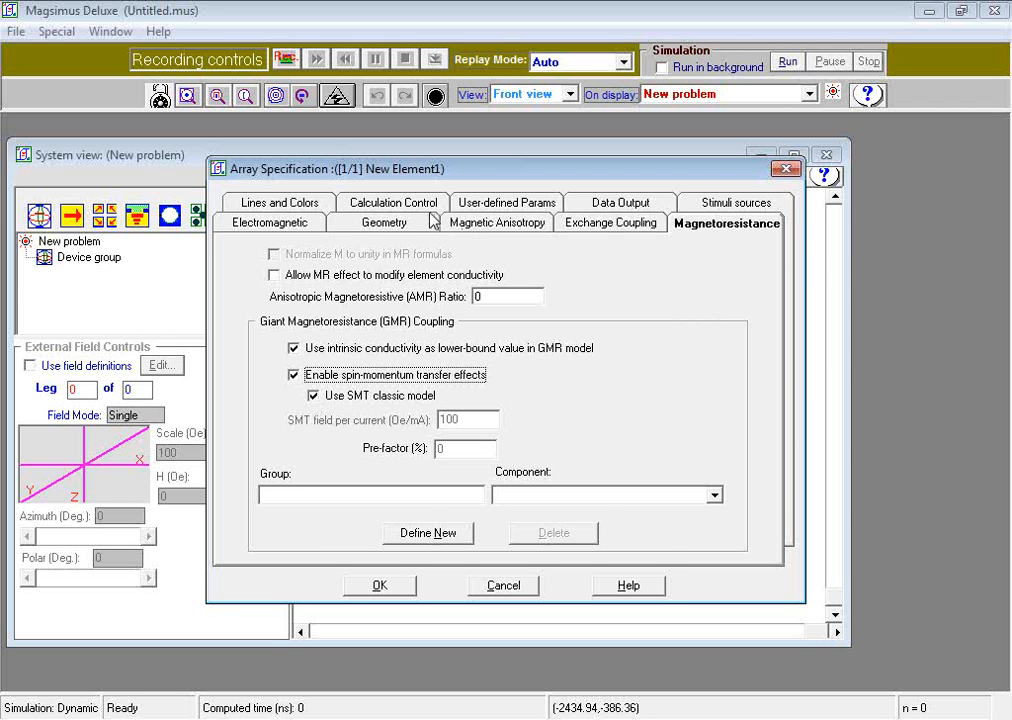
Step: Choose the Landau-Lifschitz-Gilbert equation for the array's dynamics and enter a decimal damping constant
left_click(392, 202)
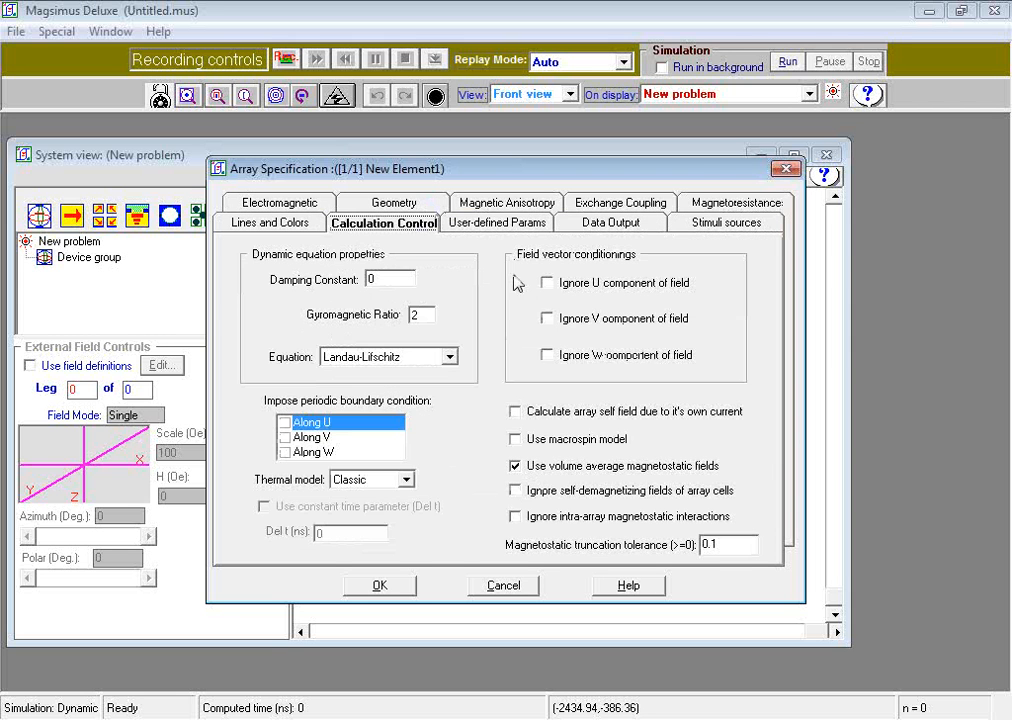
left_click(450, 358)
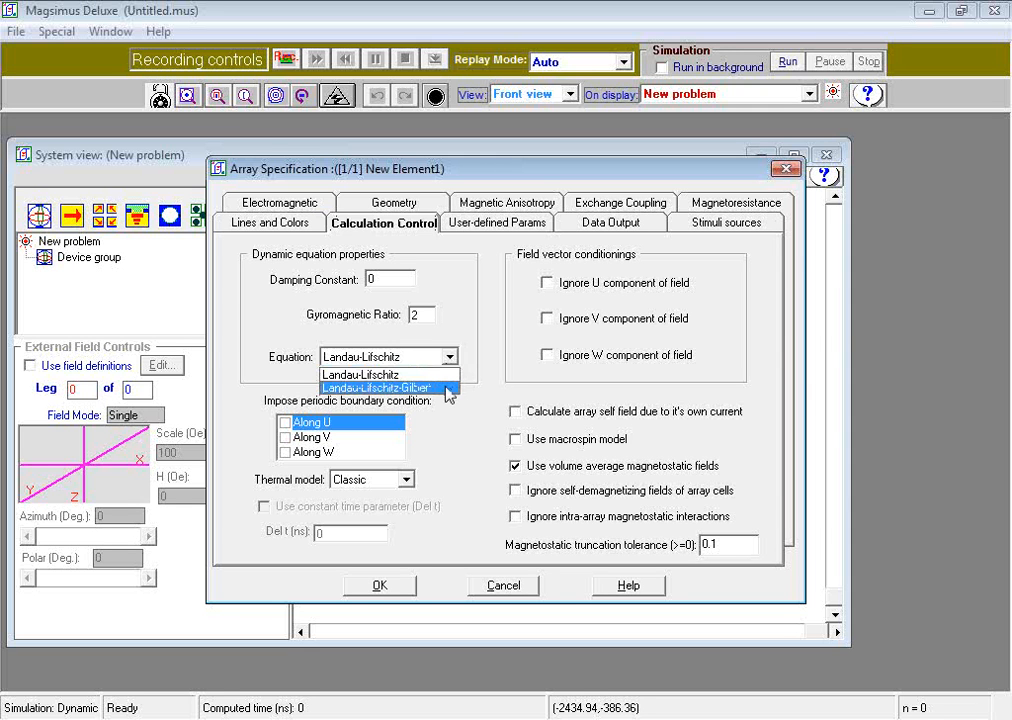
left_click(447, 390)
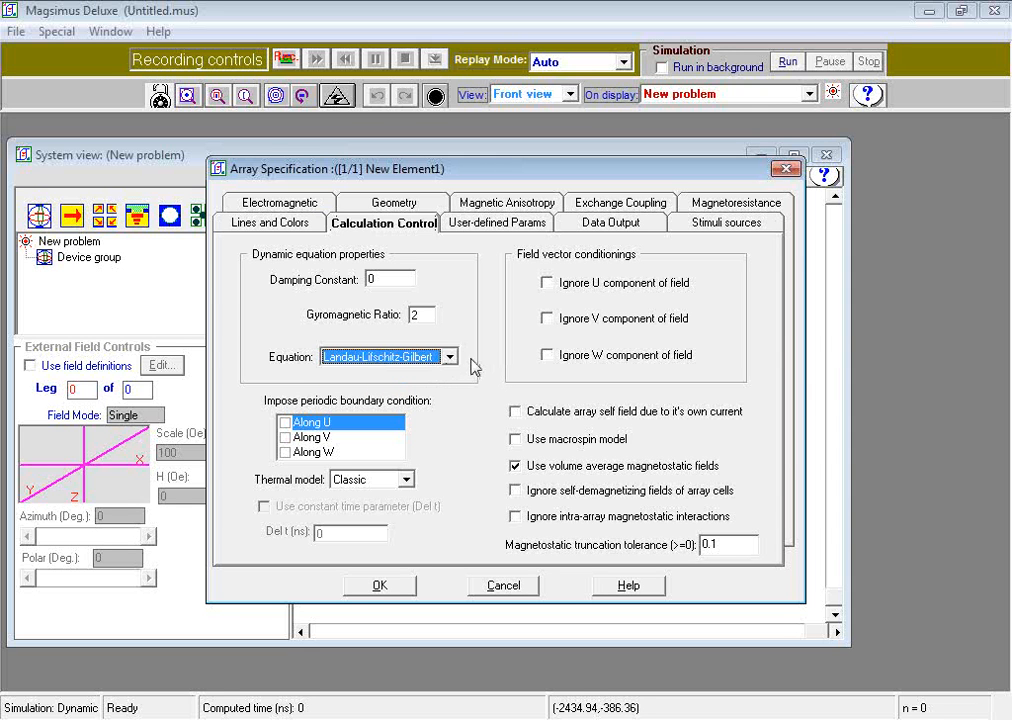
left_click(402, 284)
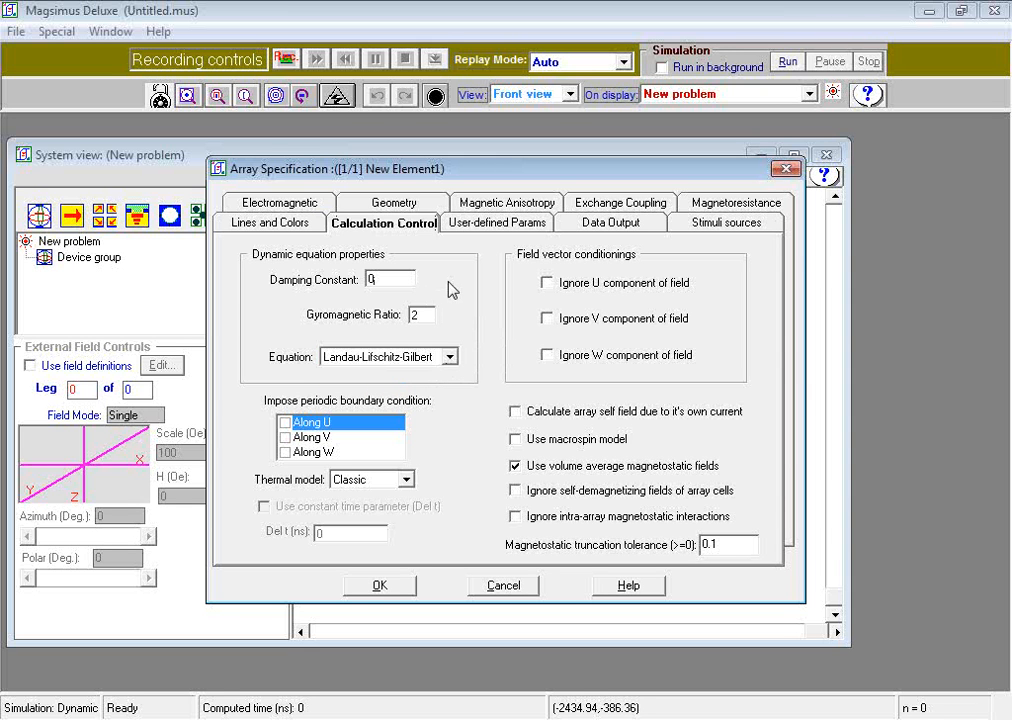
type(".2")
Step: Define a new data output curve for the array with the electrical quantity "Current, I" on the Y-axis
left_click(616, 226)
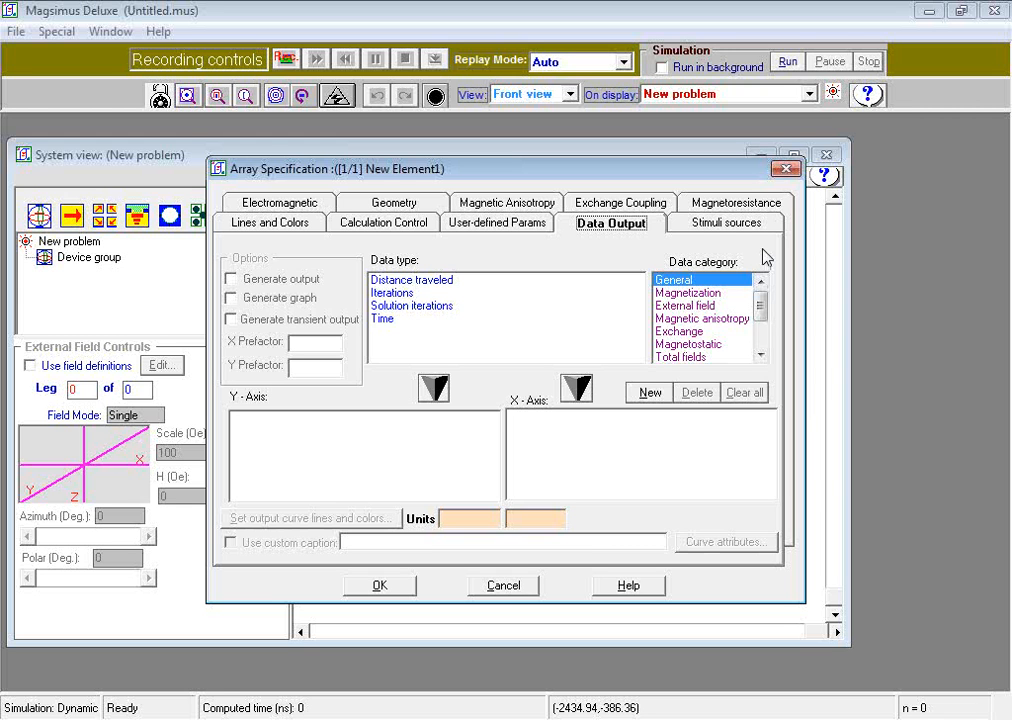
left_click(650, 392)
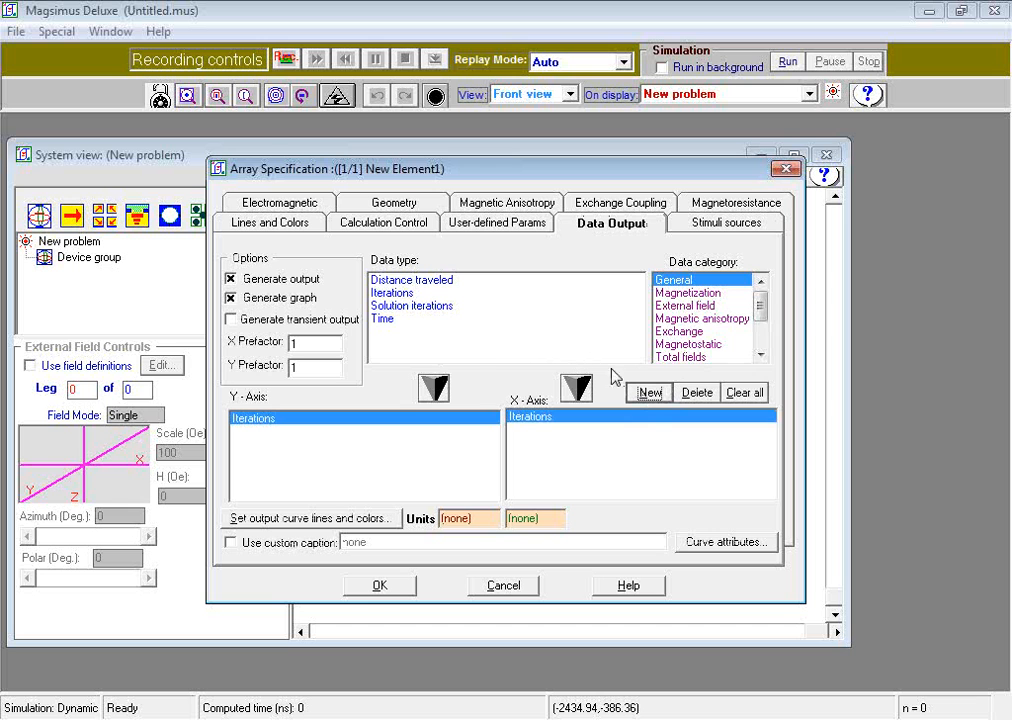
left_click_drag(762, 307, 761, 341)
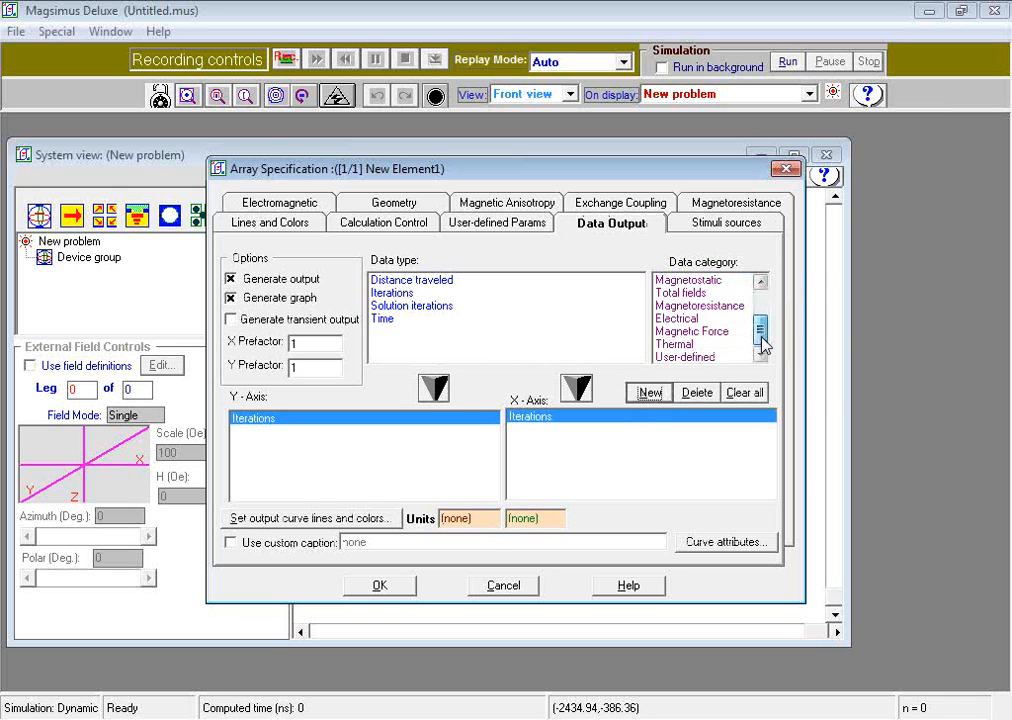
left_click(696, 322)
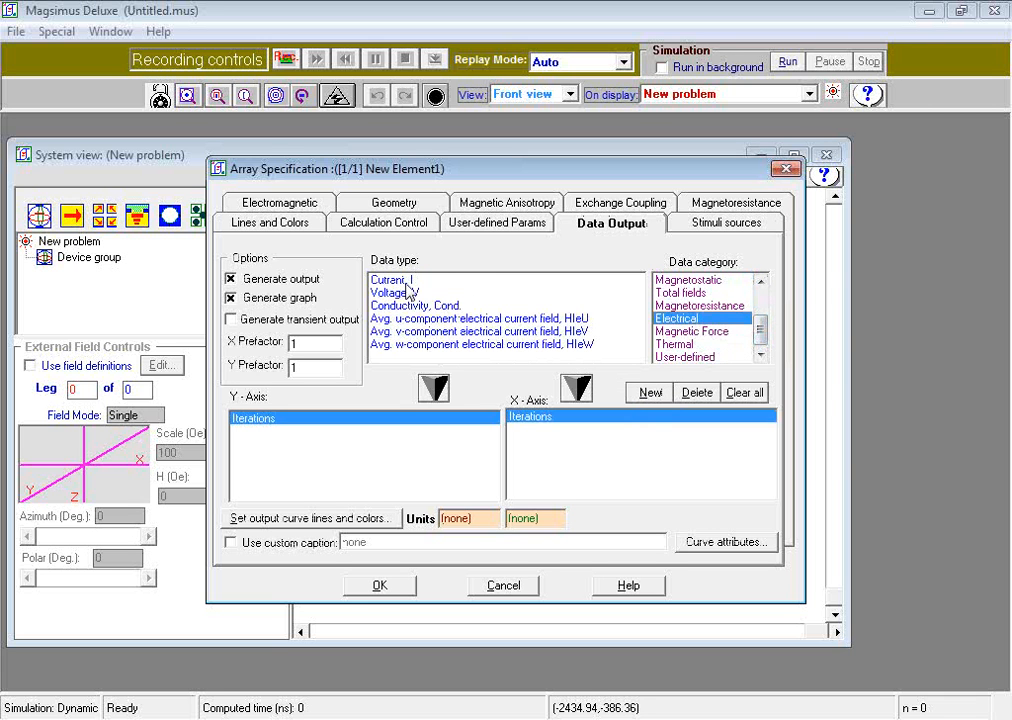
left_click(342, 283)
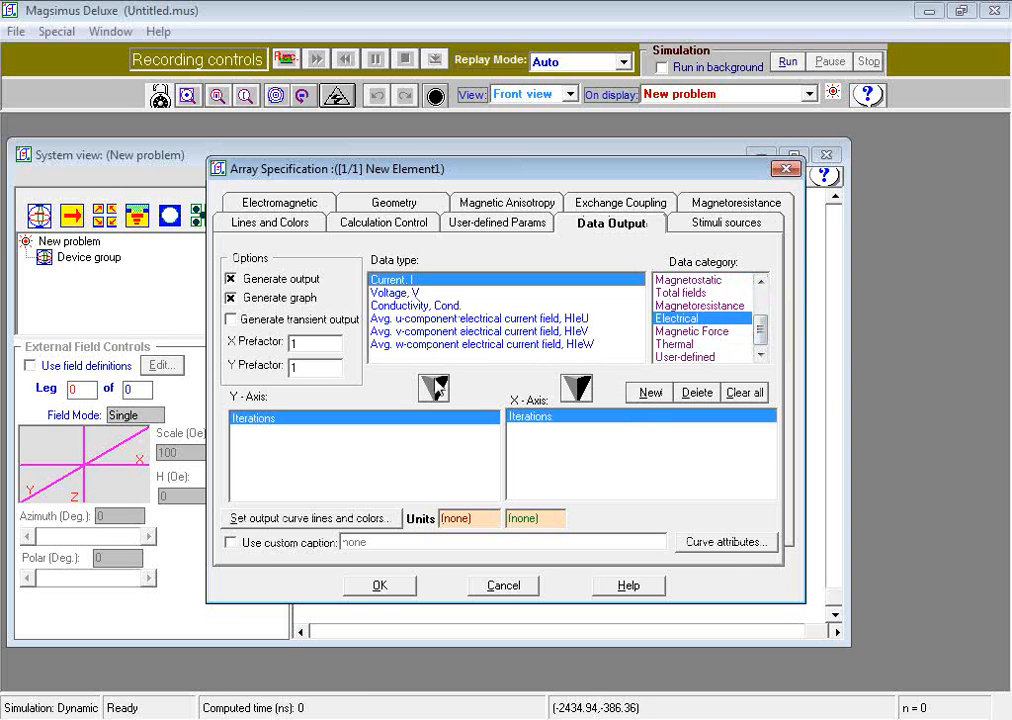
left_click(437, 388)
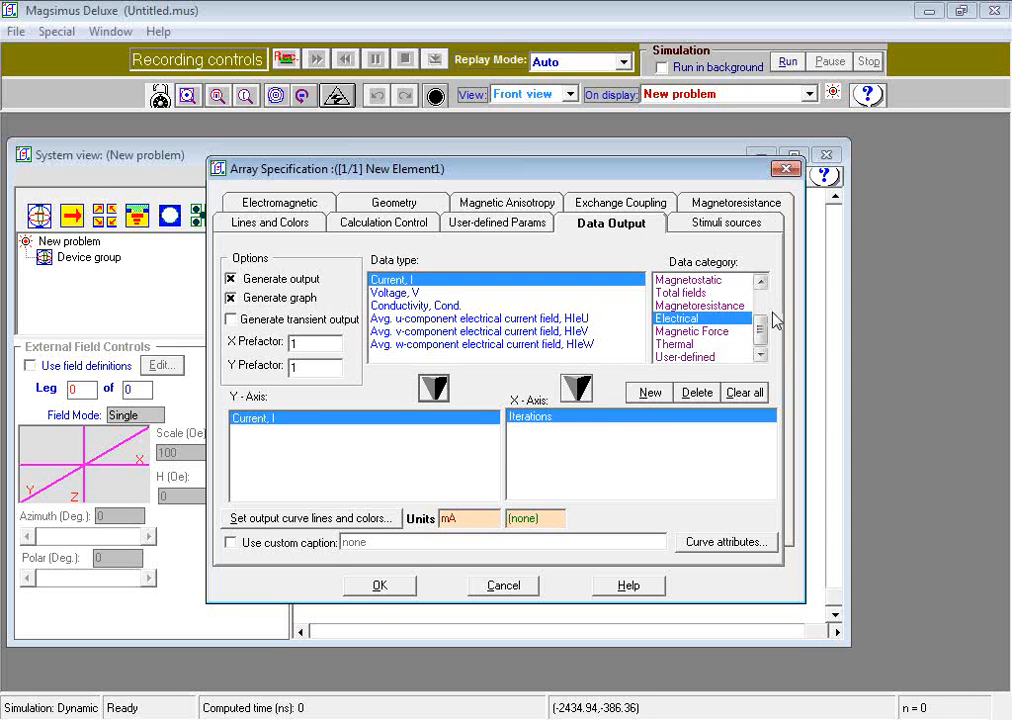
Step: Assign the general quantity Time to the X-axis of the "Current, I" output curve
left_click_drag(760, 330, 760, 298)
left_click(690, 281)
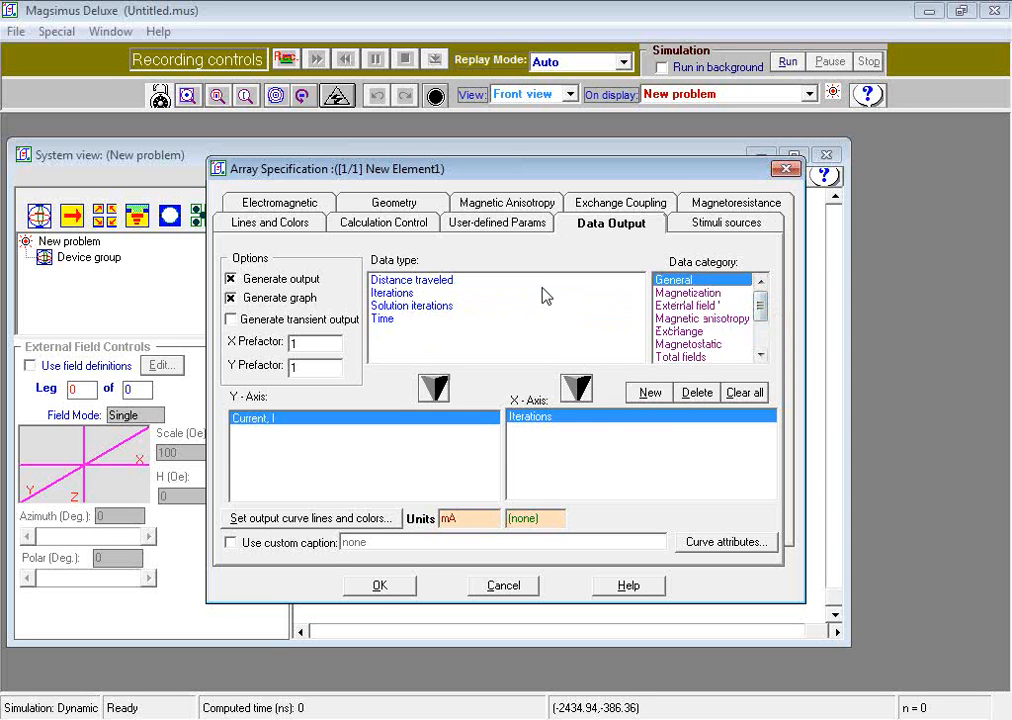
left_click(463, 318)
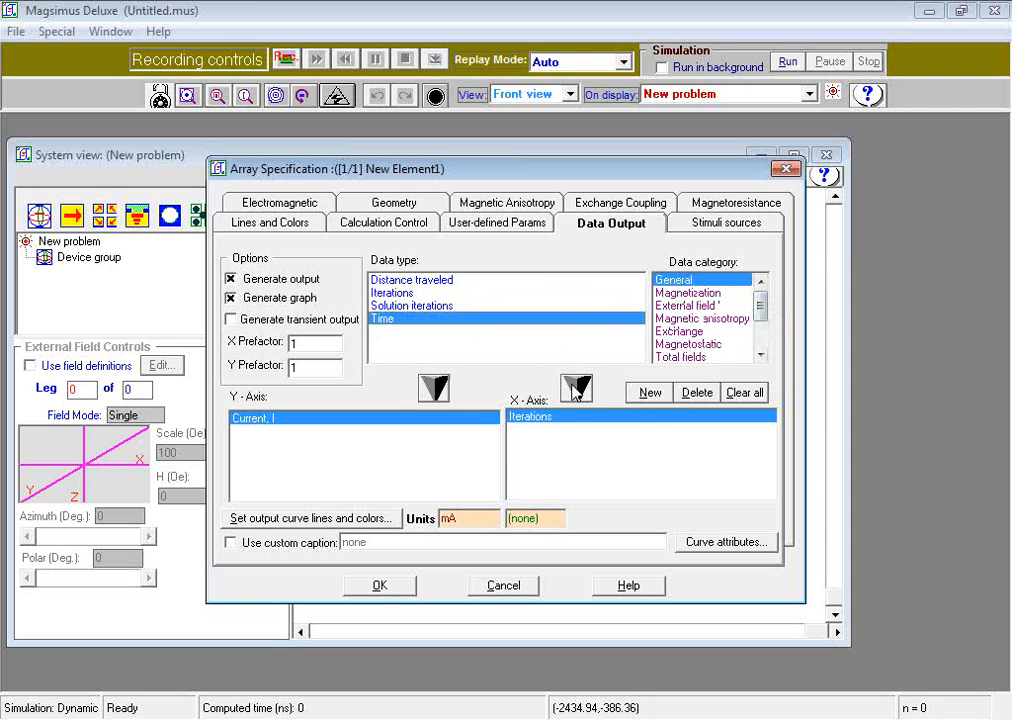
left_click(577, 388)
Step: Add a second output curve of the w-component of magnetization, Mw, against Time and accept the array specification
left_click(650, 392)
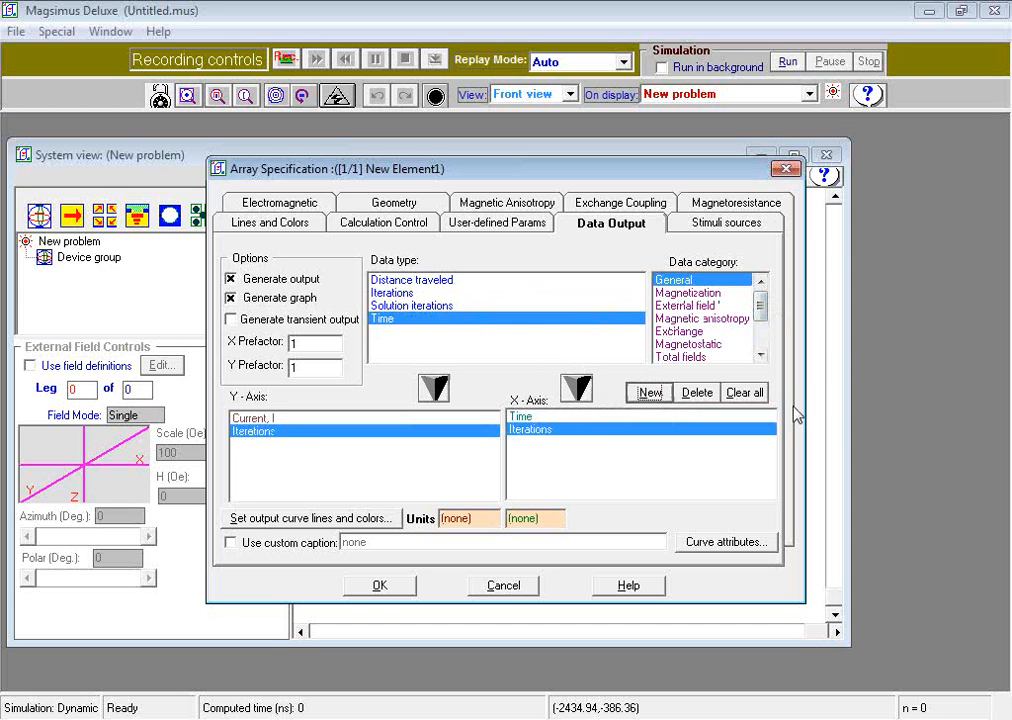
left_click(690, 293)
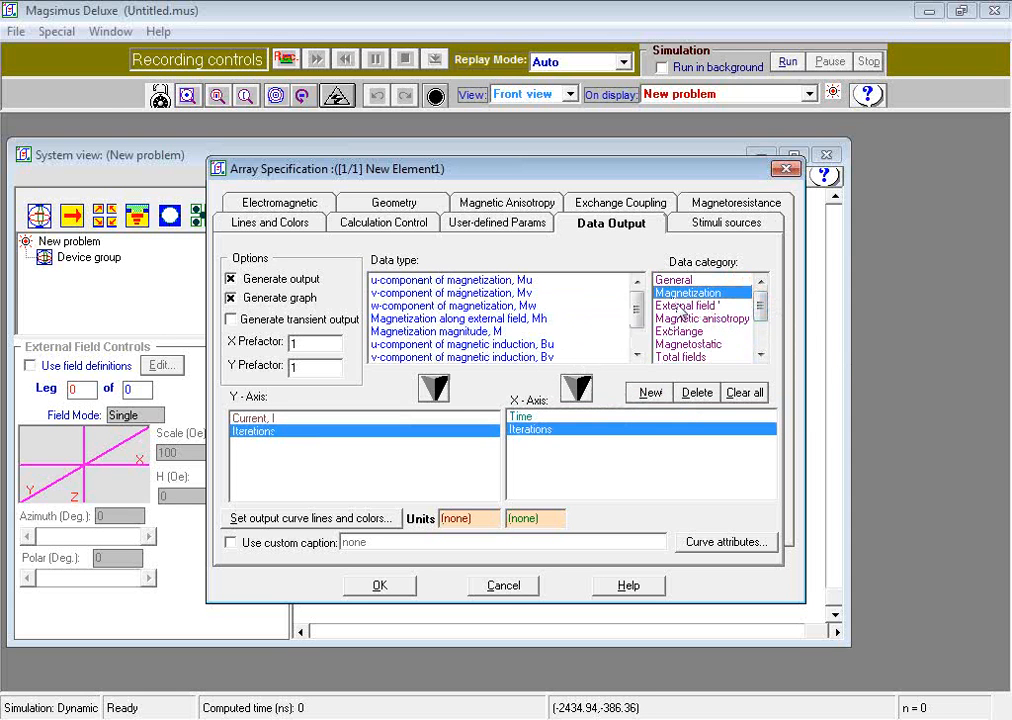
left_click(437, 305)
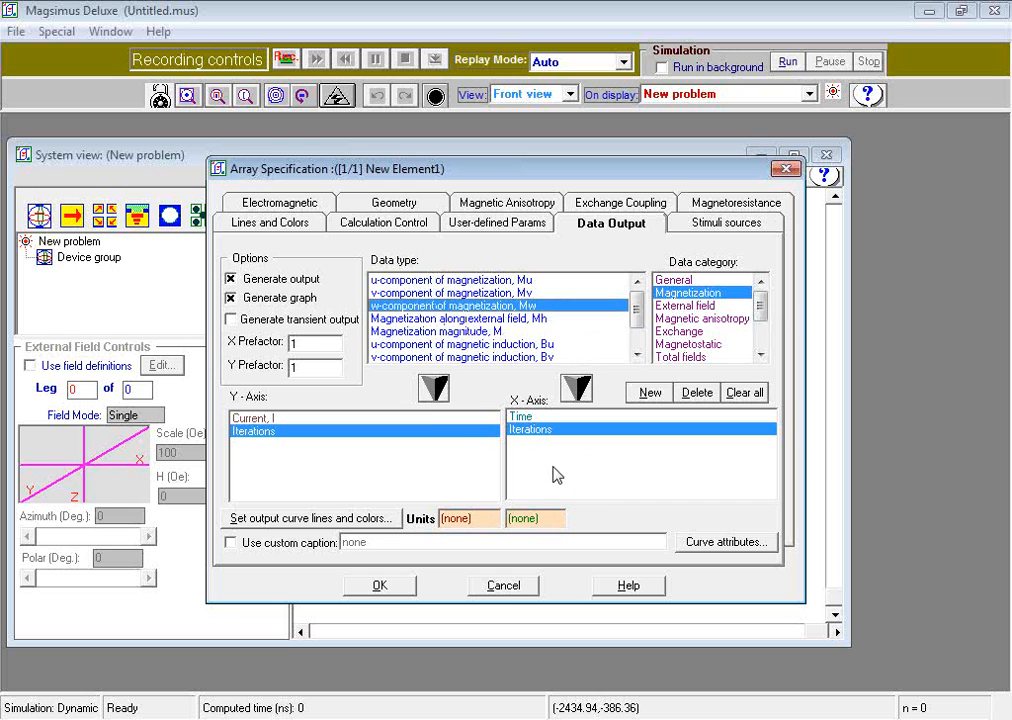
left_click(437, 390)
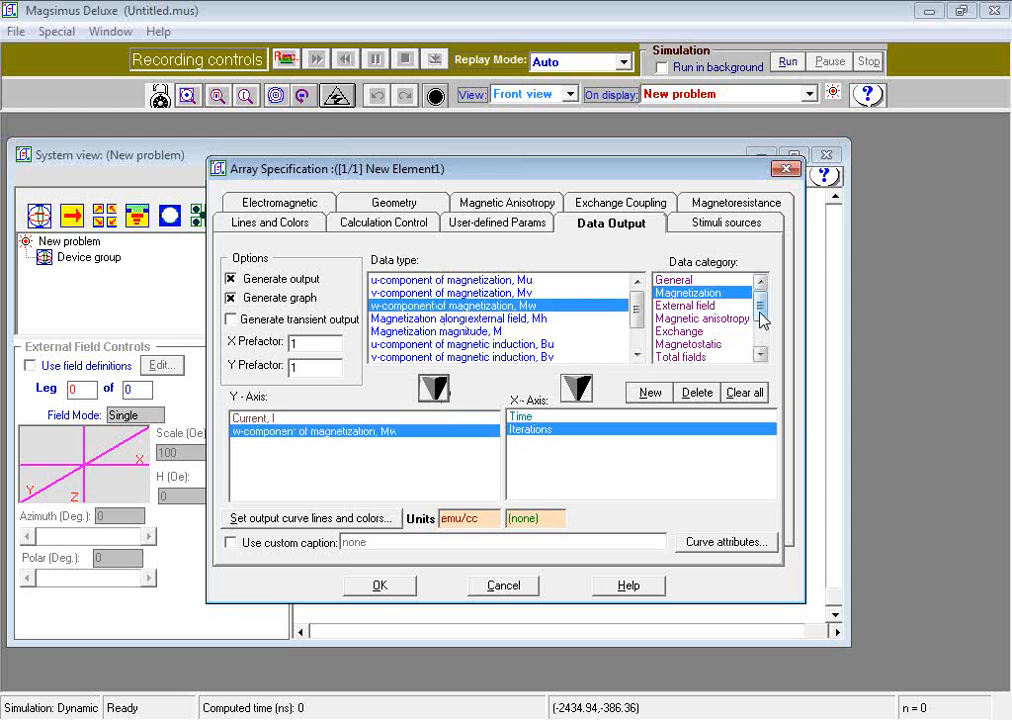
left_click(683, 281)
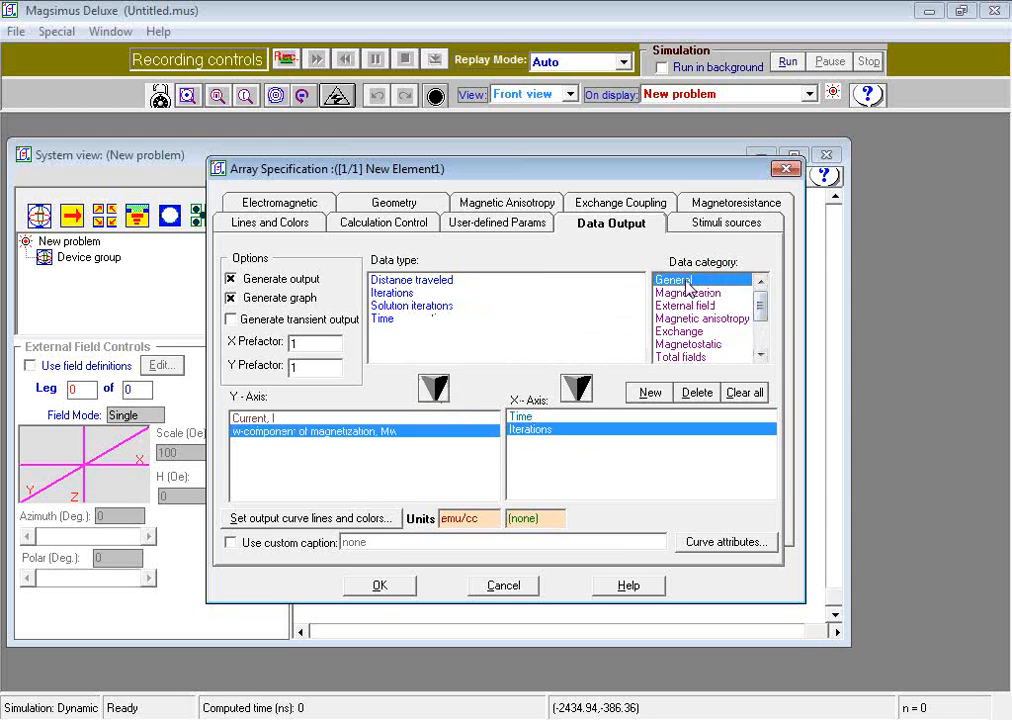
left_click(398, 319)
left_click(576, 388)
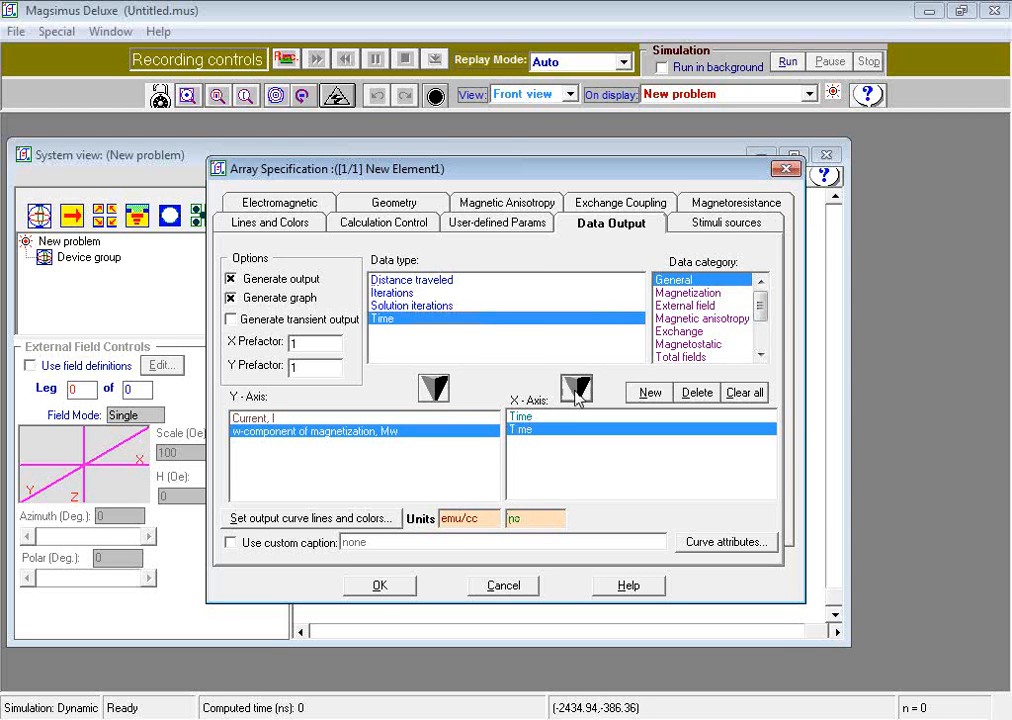
left_click(399, 588)
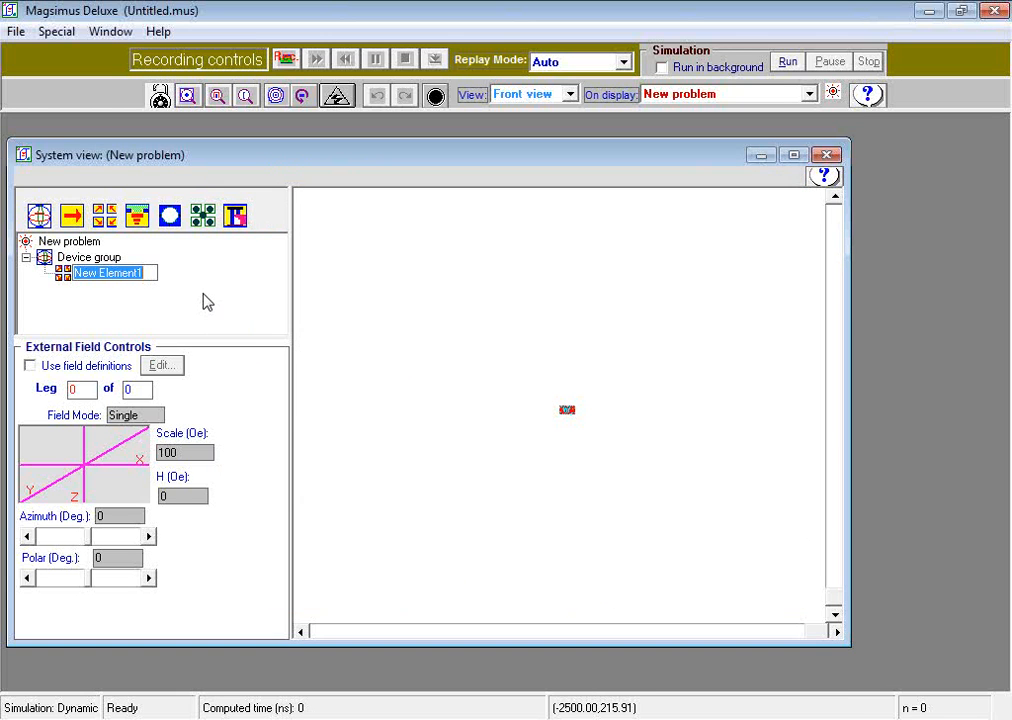
Step: Name the new array element "Co-alloy film sample"
type("Q")
type("o-a")
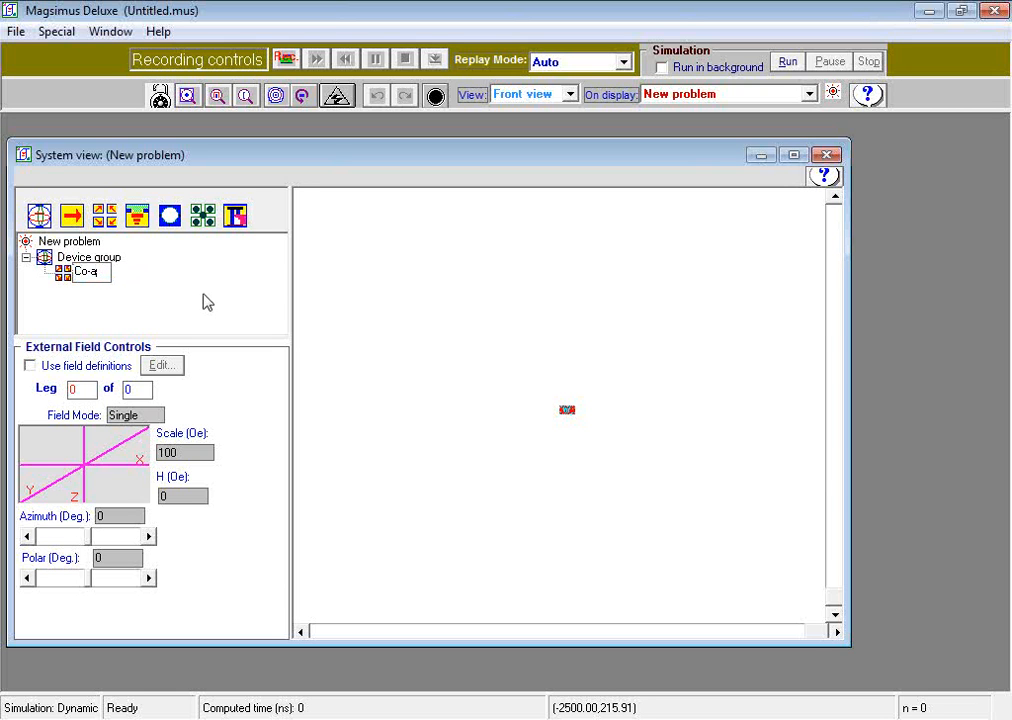
type("lloy film samples")
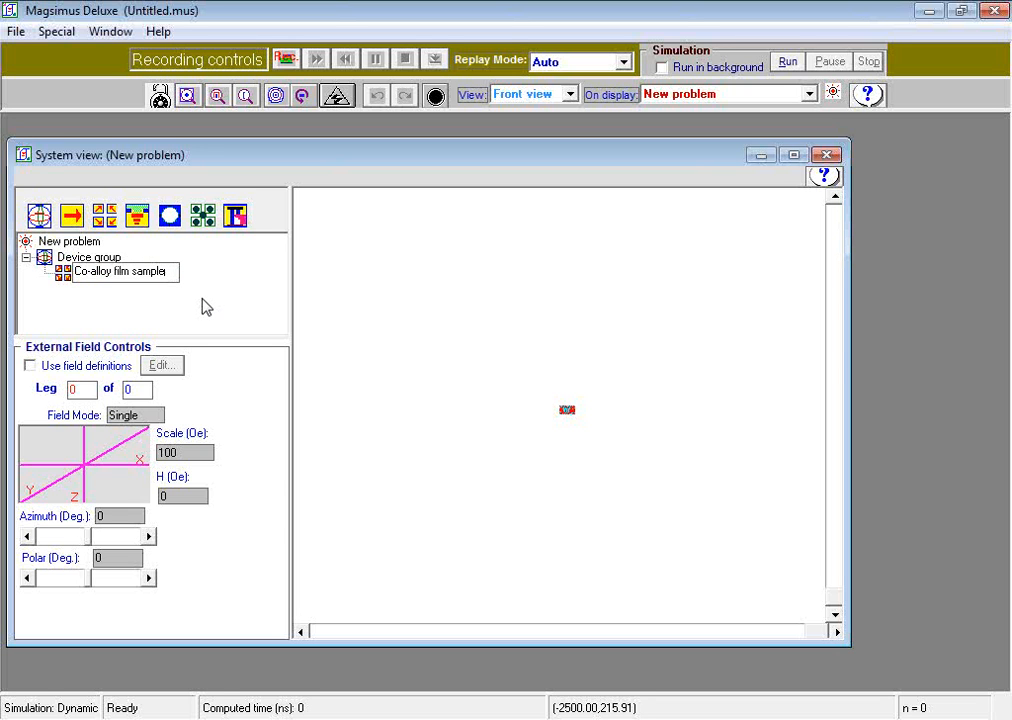
key("Return")
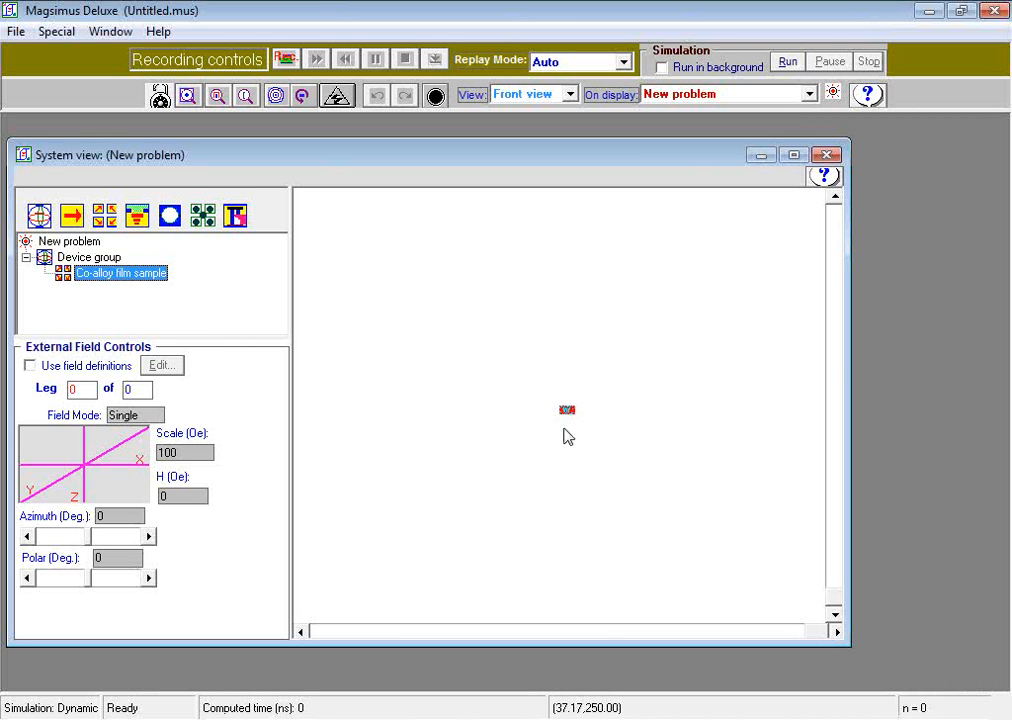
Step: Display the Co-alloy film sample's magnetic anisotropy axes instead of its magnetization vectors
left_click(189, 103)
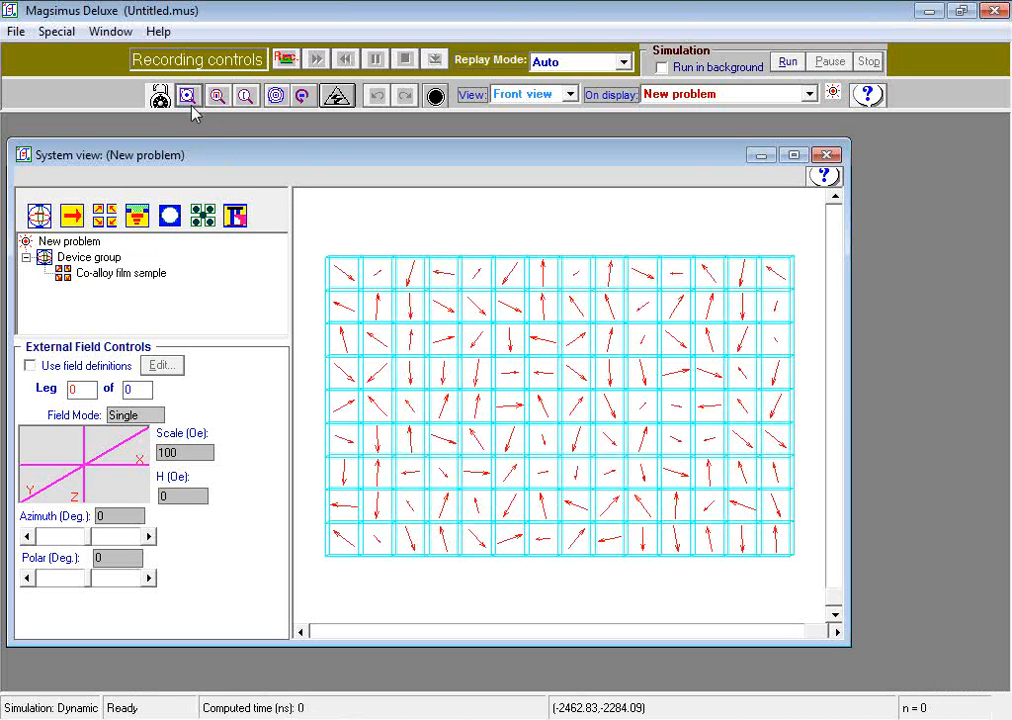
left_click(276, 98)
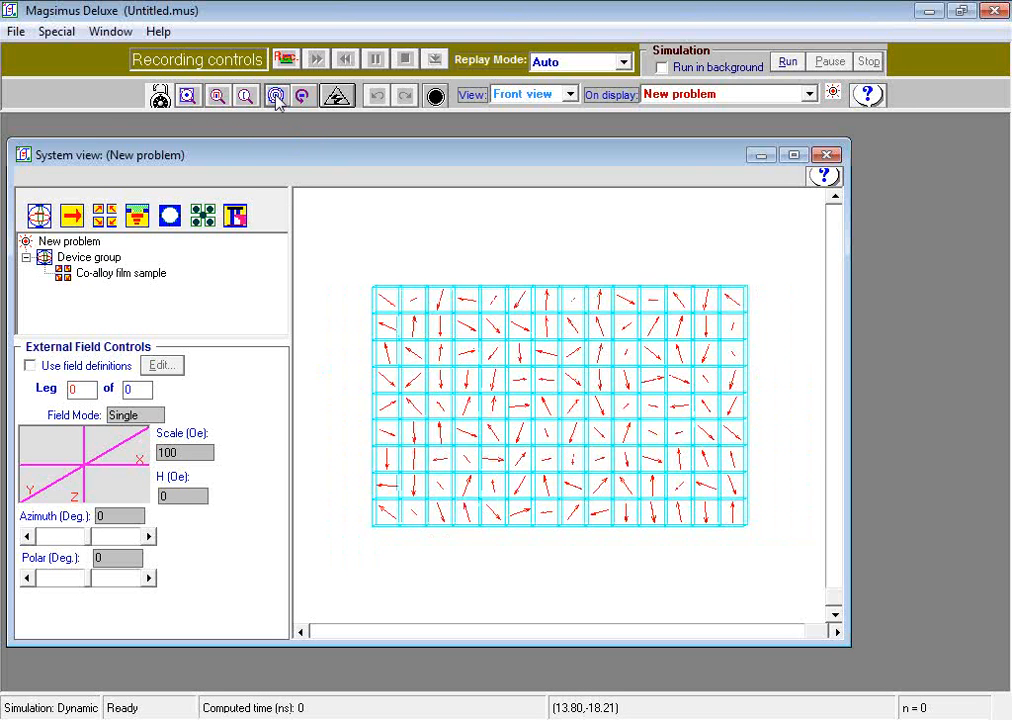
left_click(550, 192)
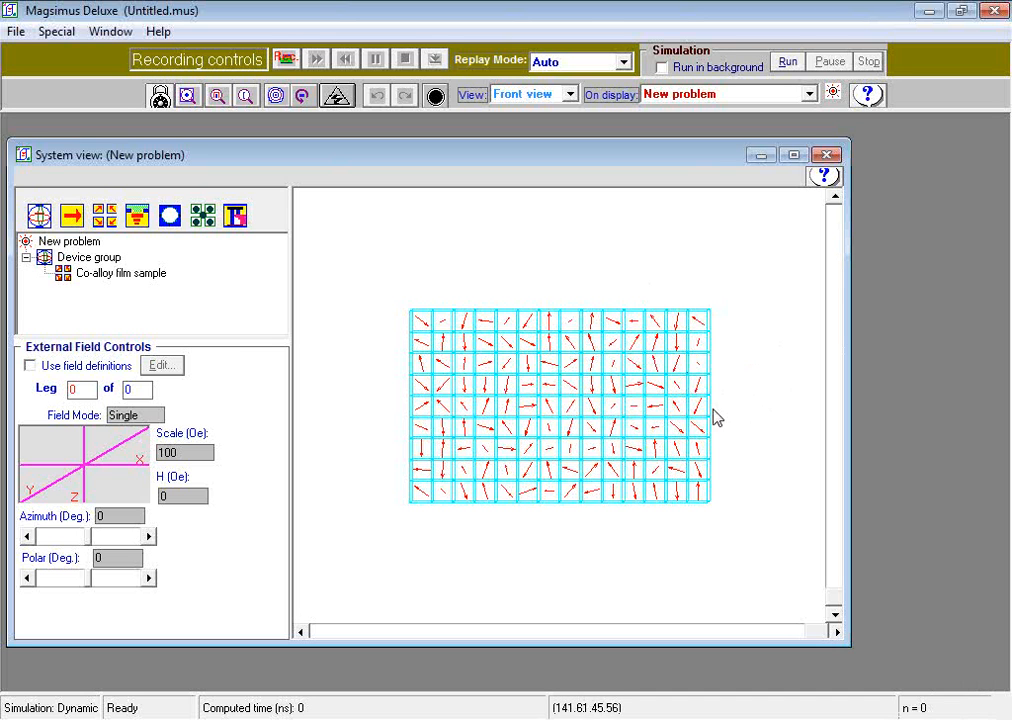
left_click(587, 341)
right_click(586, 340)
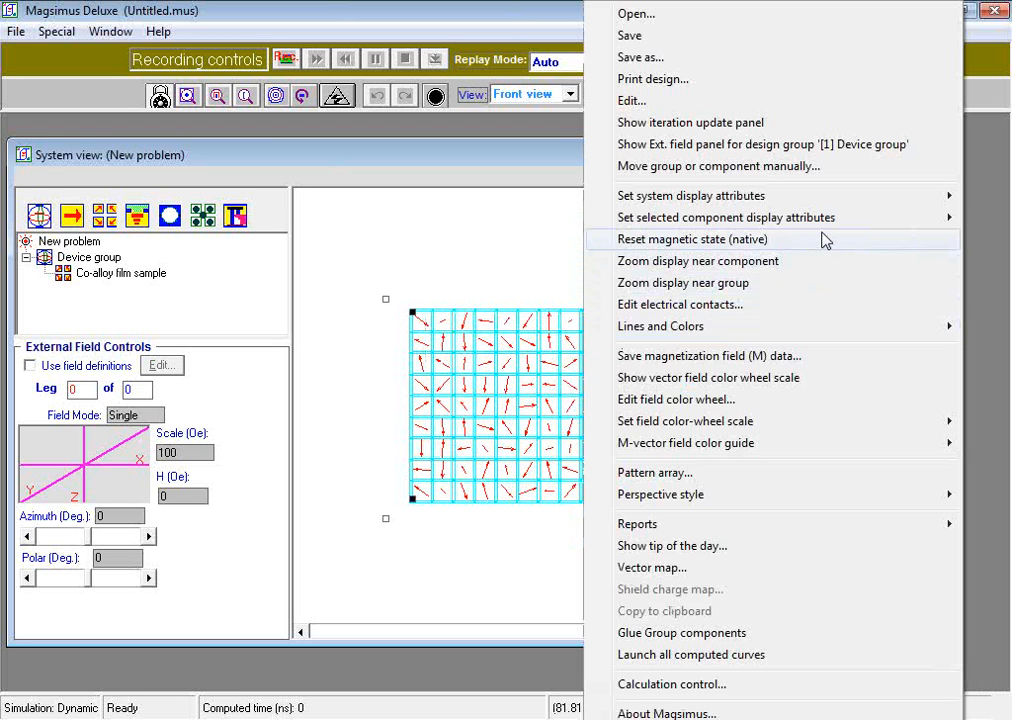
mouse_move(821, 230)
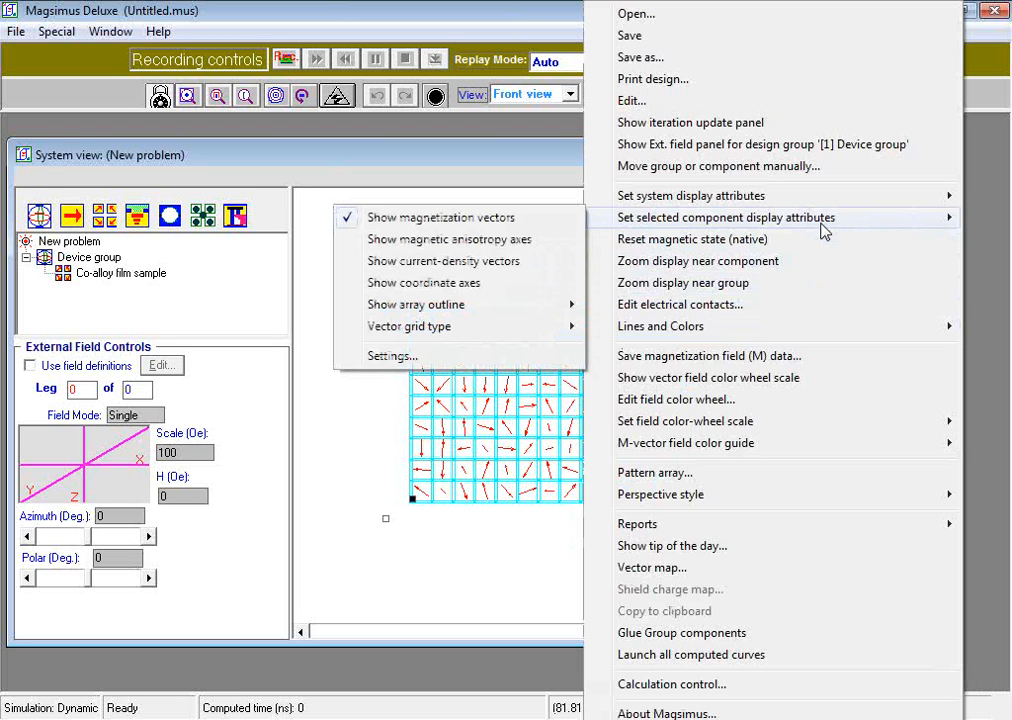
left_click(395, 356)
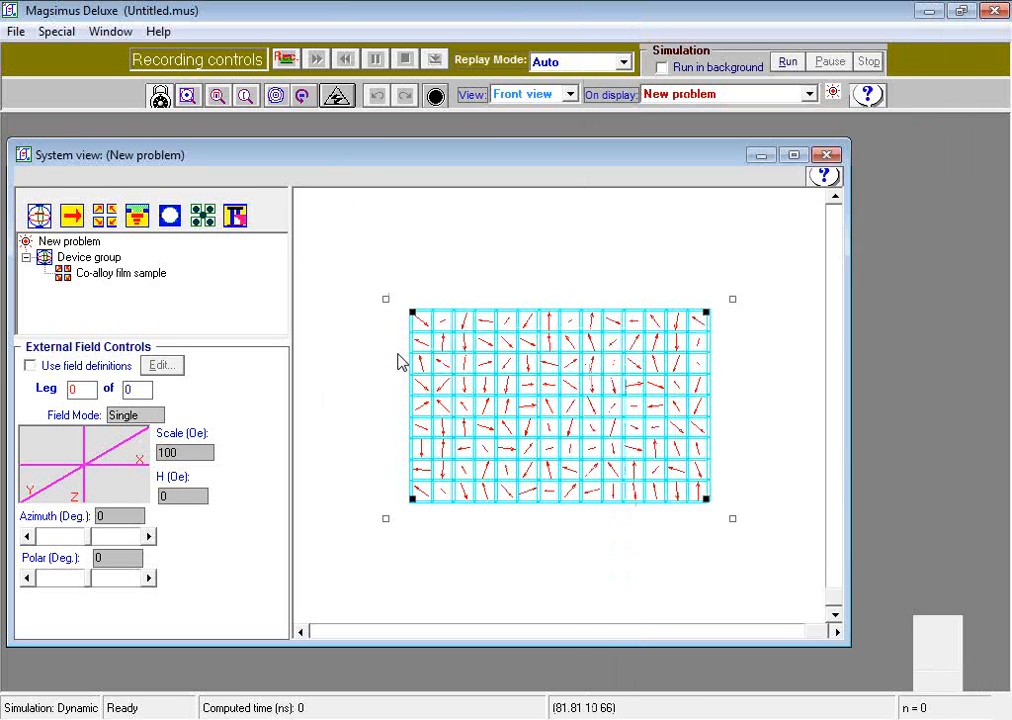
left_click(228, 209)
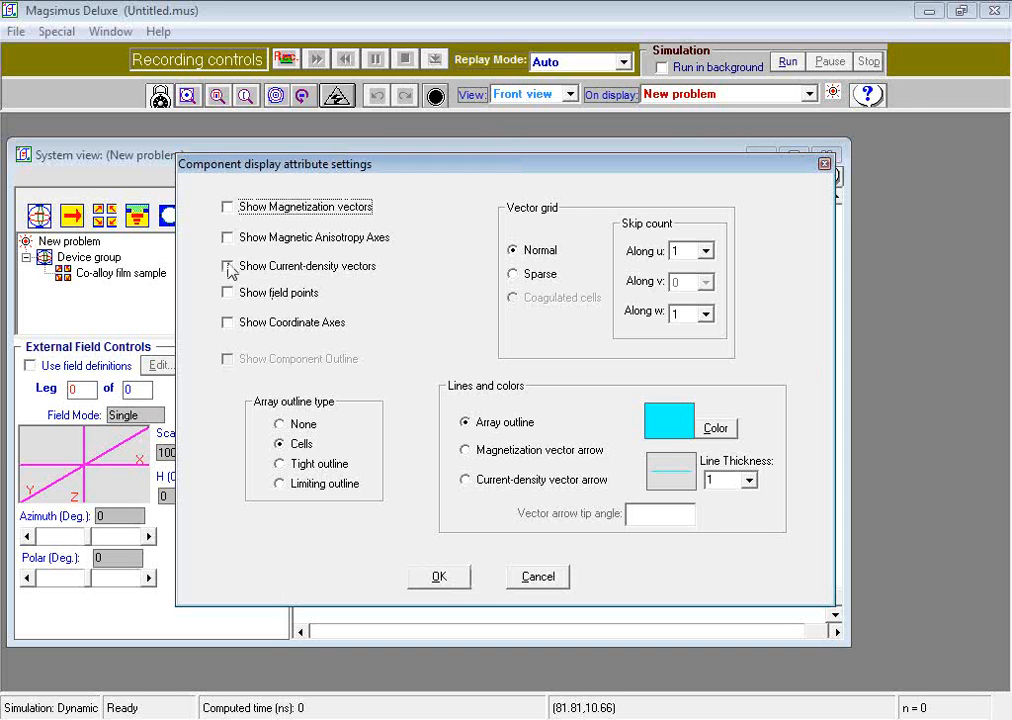
left_click(229, 240)
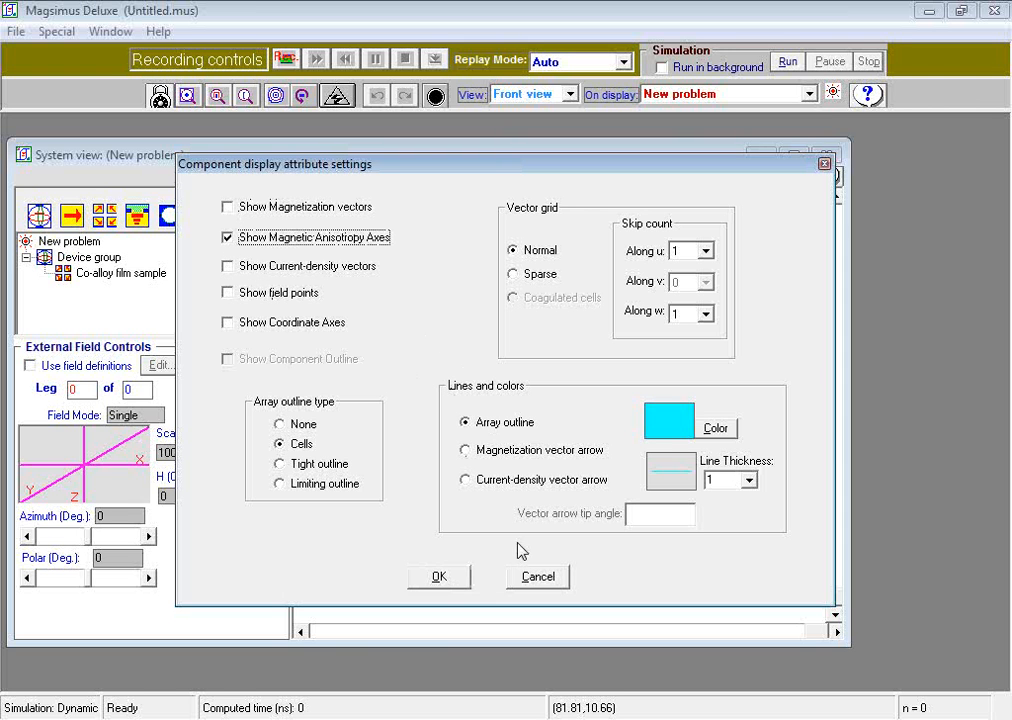
left_click(434, 581)
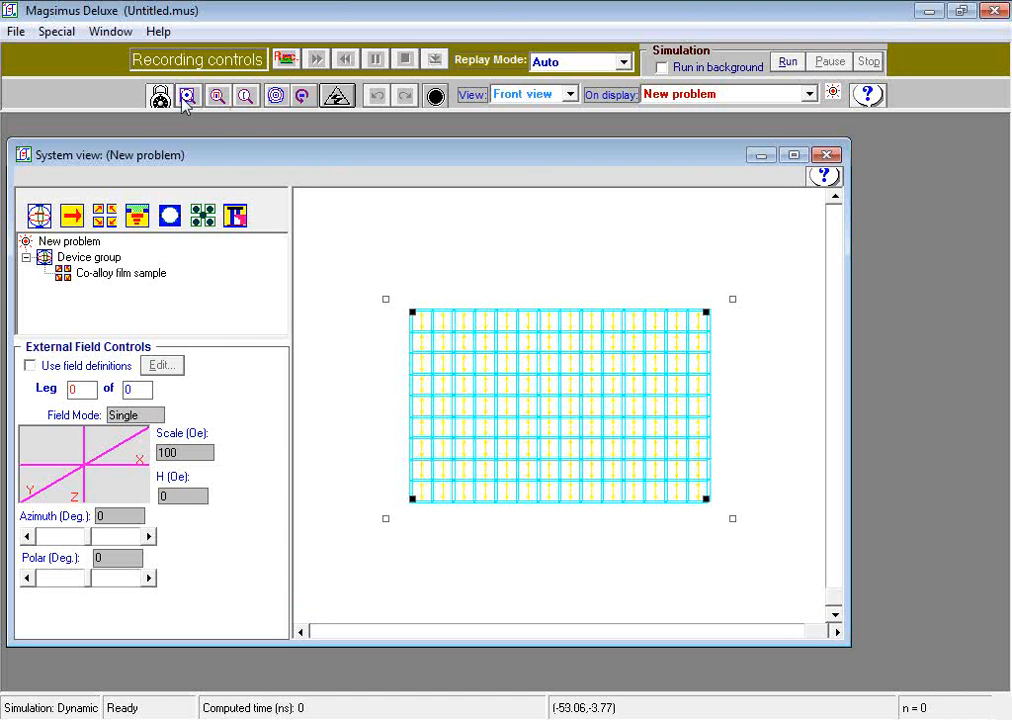
Step: Switch the film sample's display back to magnetization vectors and hide its magnetic anisotropy axes
left_click(216, 101)
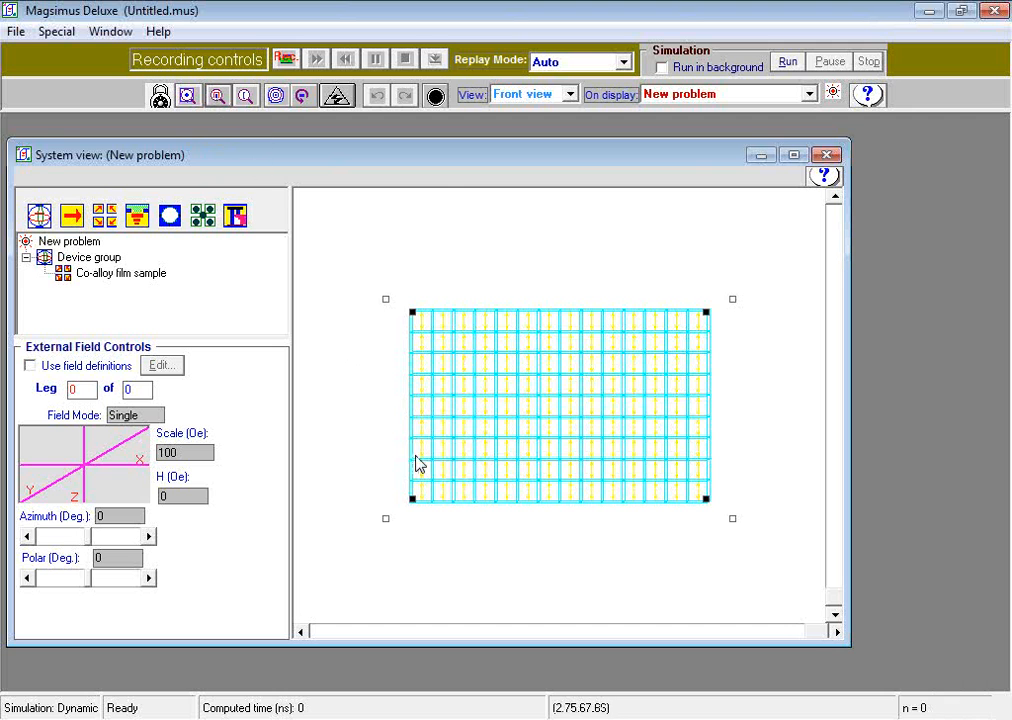
left_click_drag(355, 386, 537, 530)
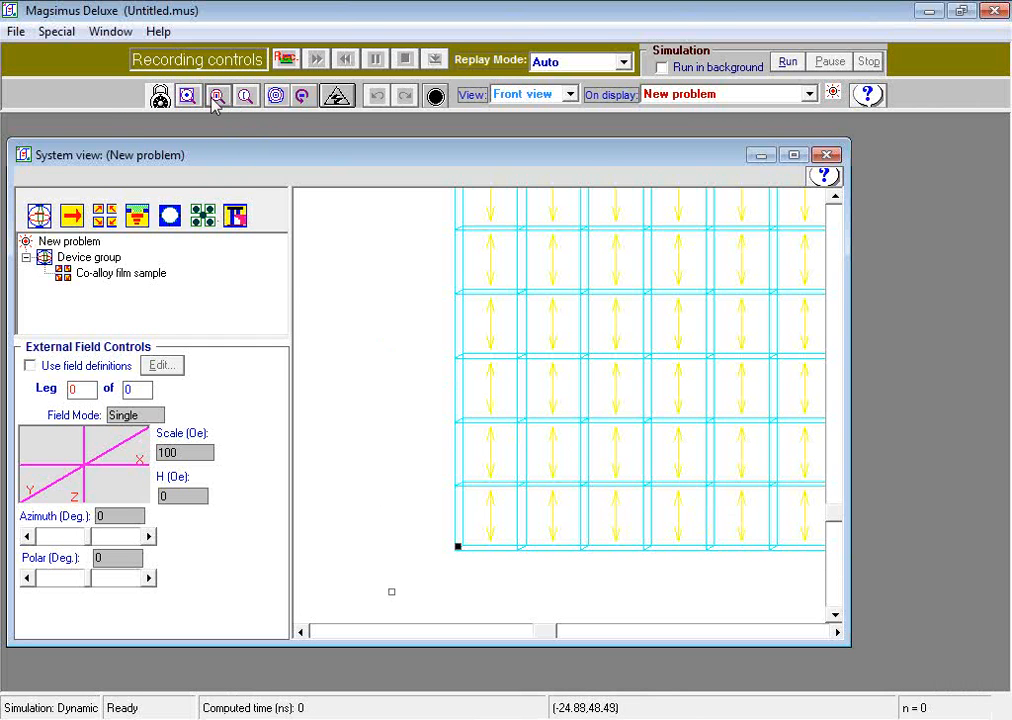
left_click(246, 97)
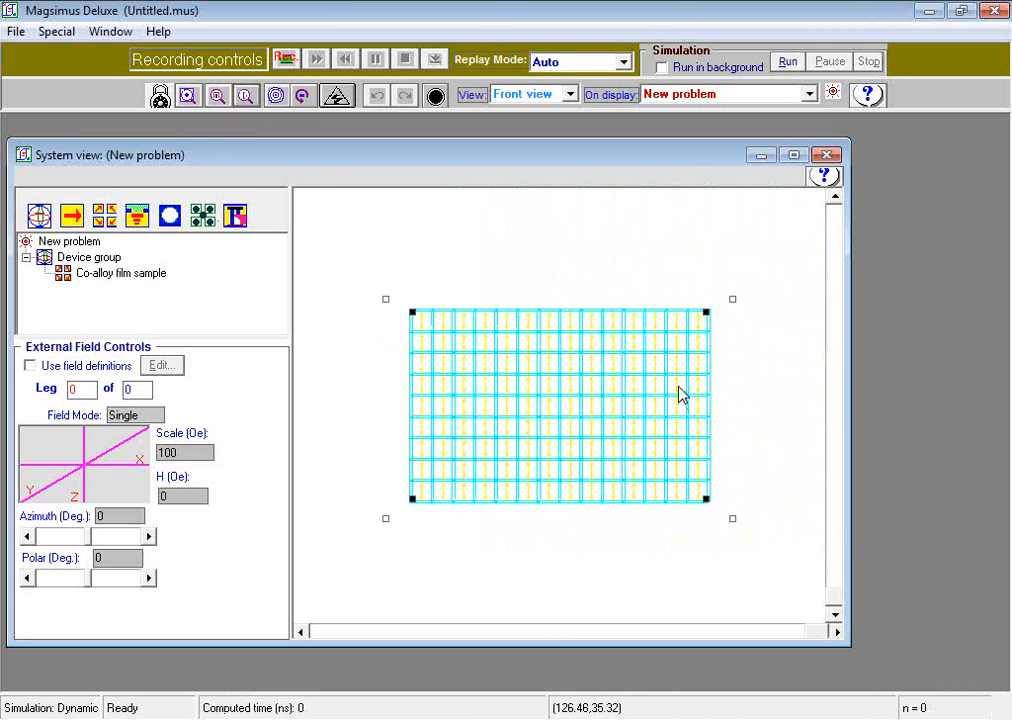
right_click(651, 391)
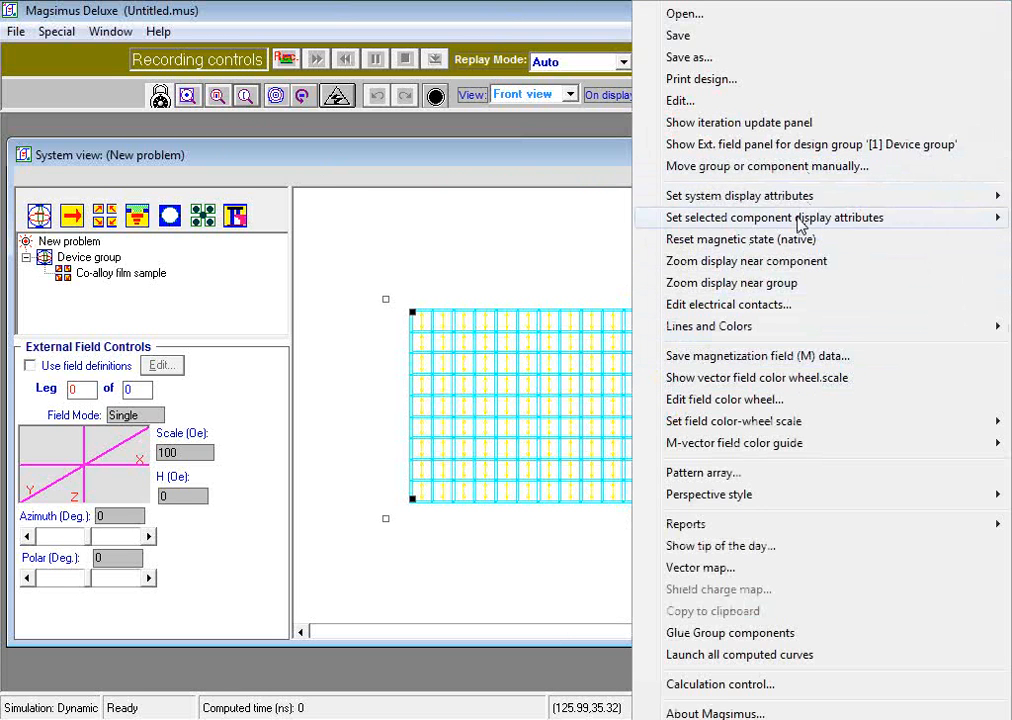
mouse_move(739, 218)
left_click(468, 356)
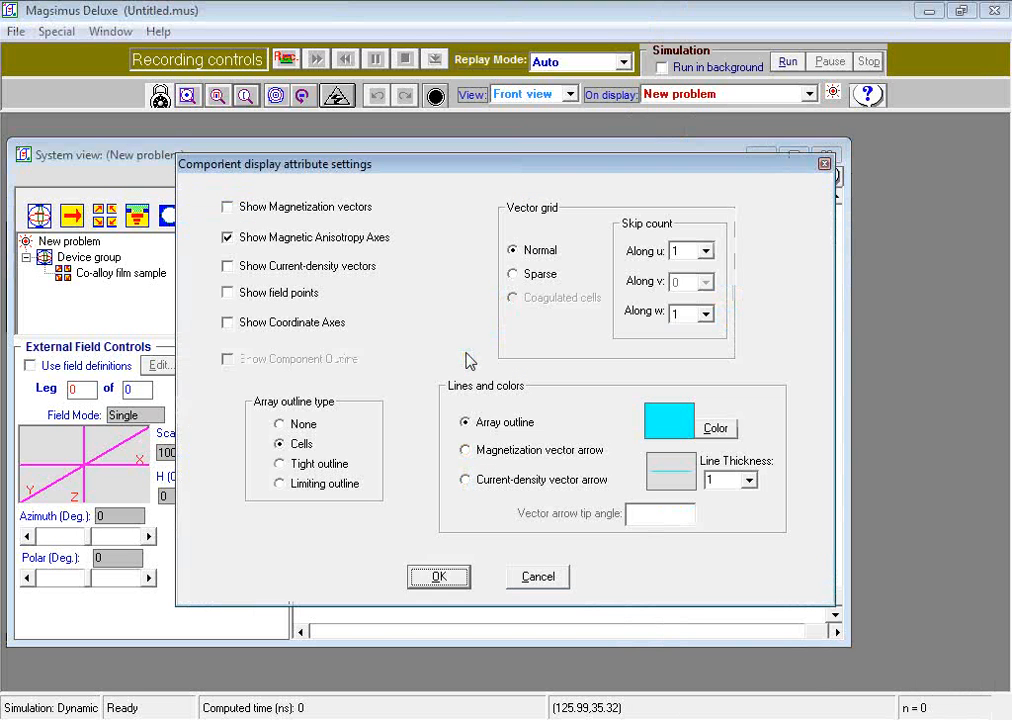
left_click(228, 208)
left_click(227, 238)
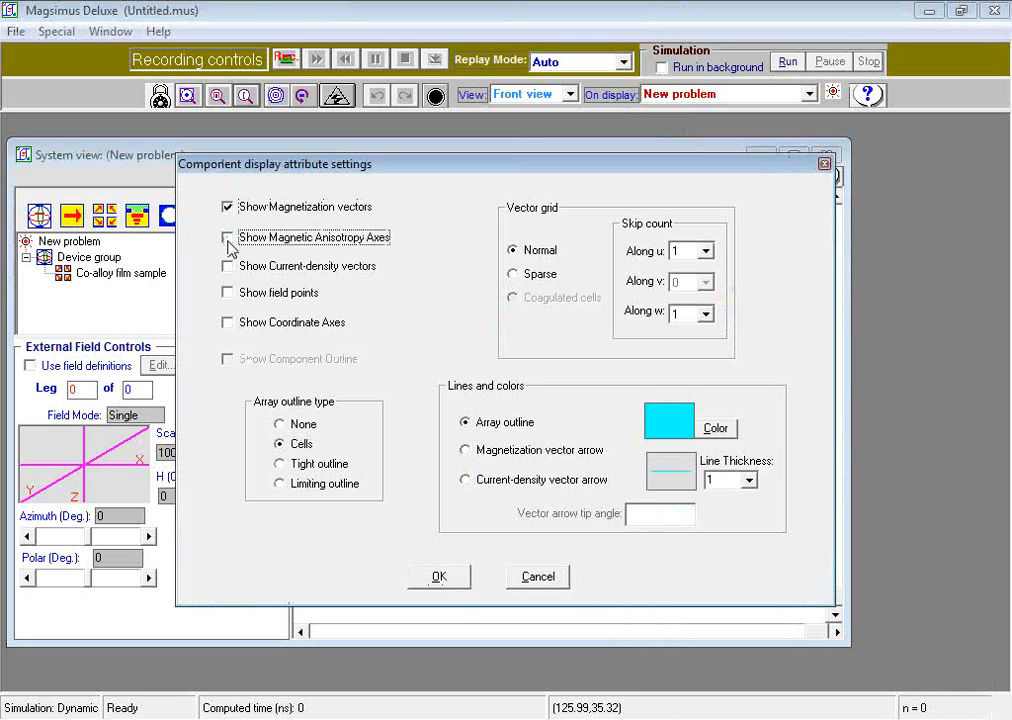
left_click(439, 577)
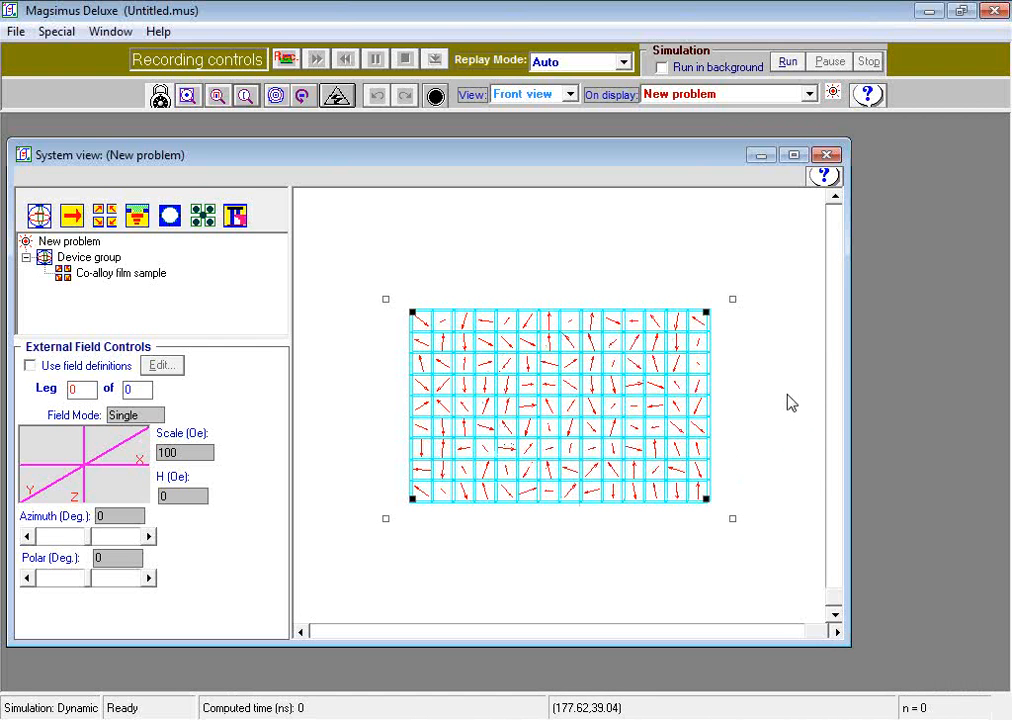
Step: Color the film sample's magnetization vectors according to their Mw component
right_click(636, 370)
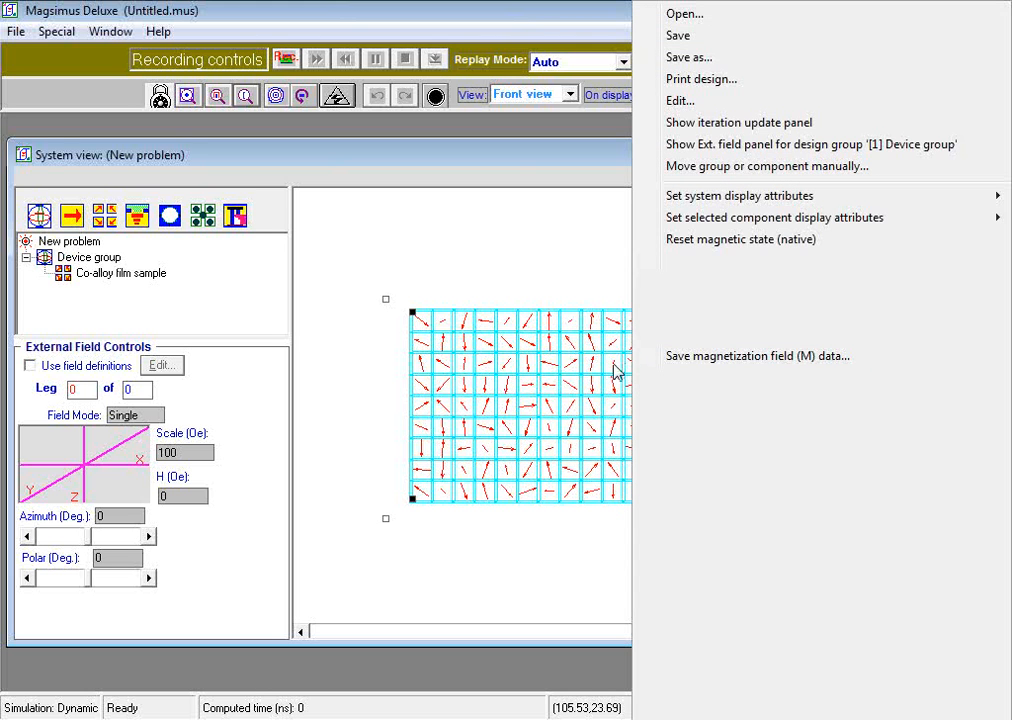
left_click(577, 269)
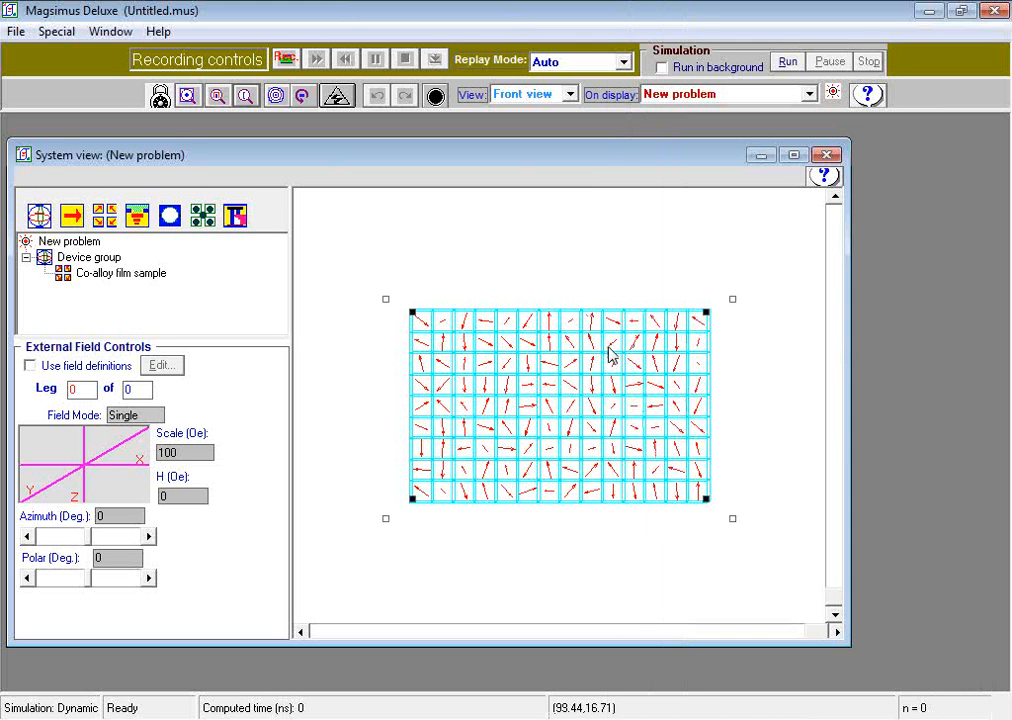
right_click(608, 347)
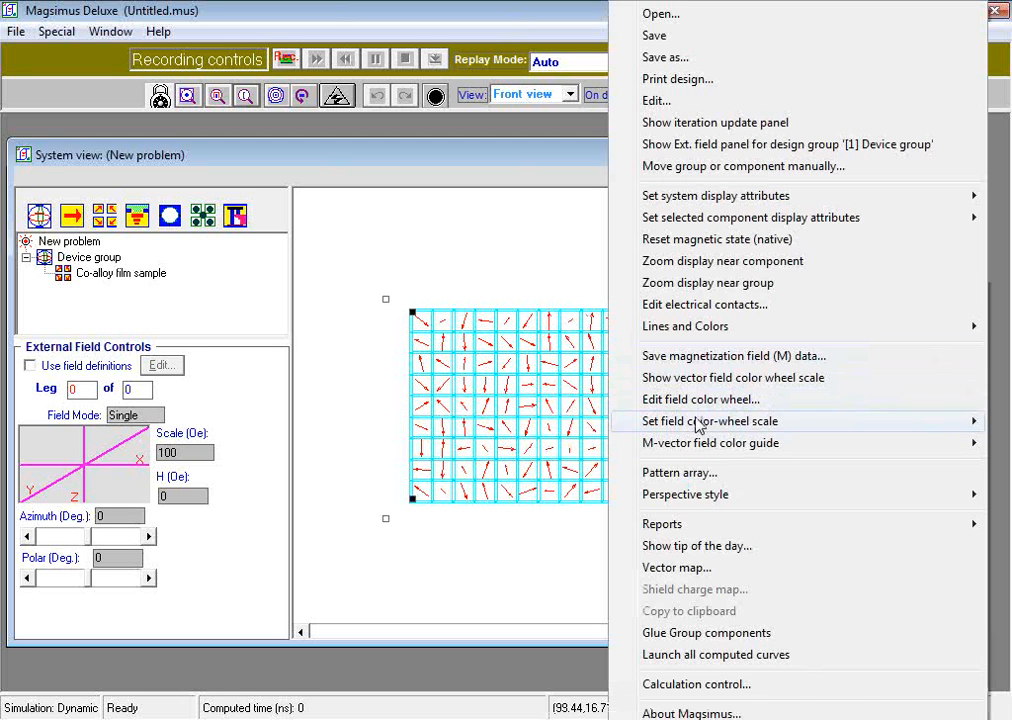
mouse_move(698, 448)
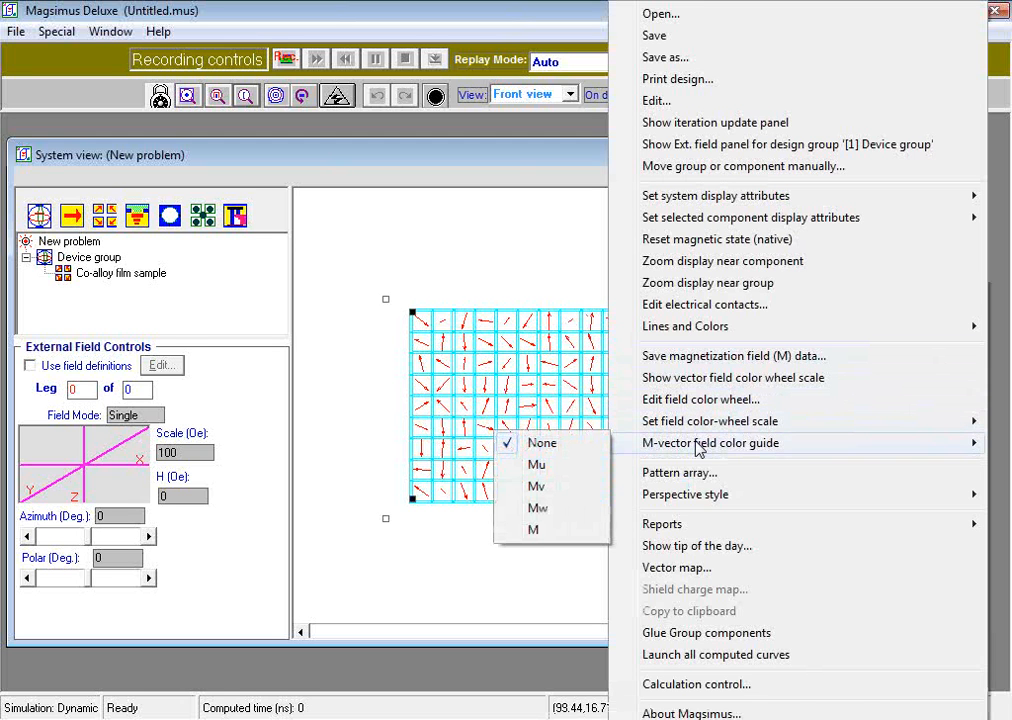
left_click(551, 514)
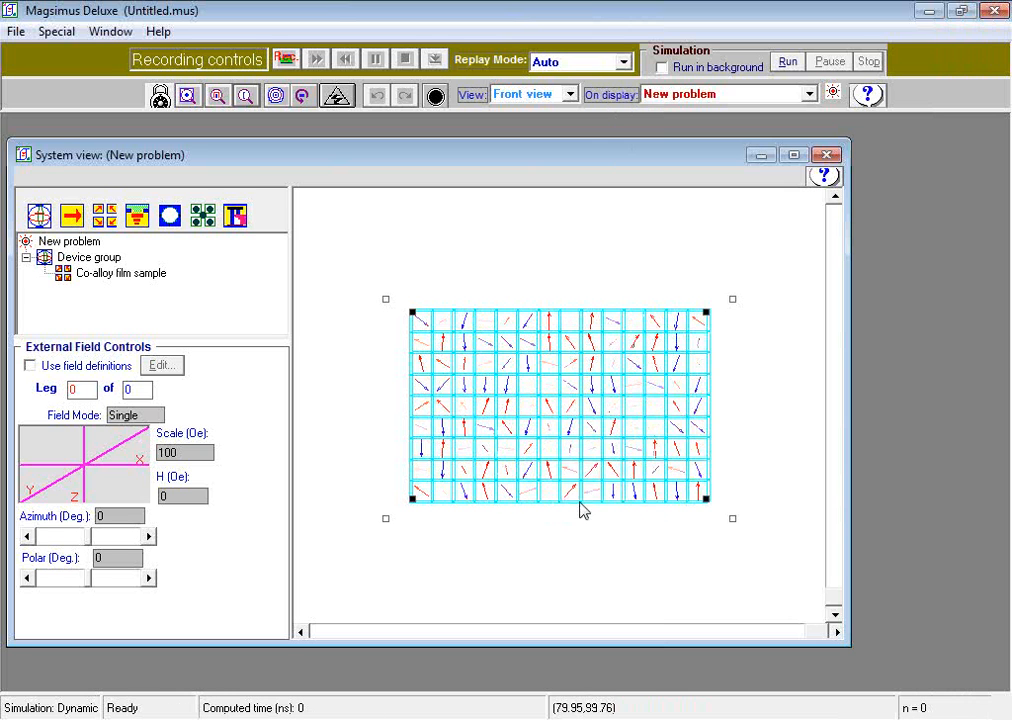
Step: Change the middle color of the magnetization field's color wheel to green
right_click(657, 361)
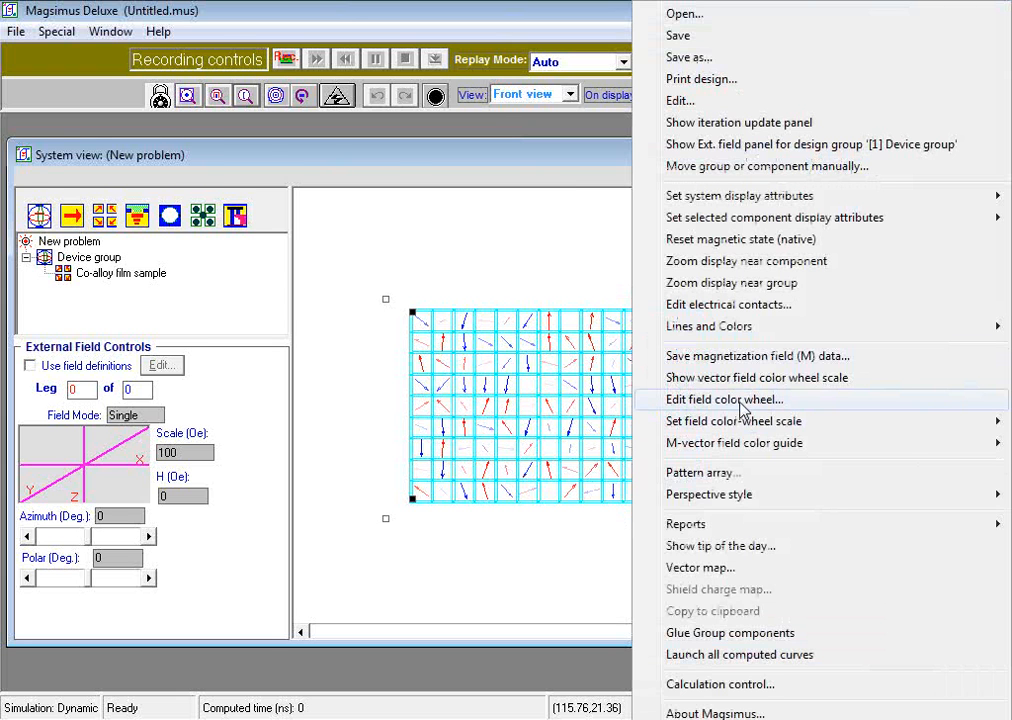
left_click(742, 400)
left_click(150, 232)
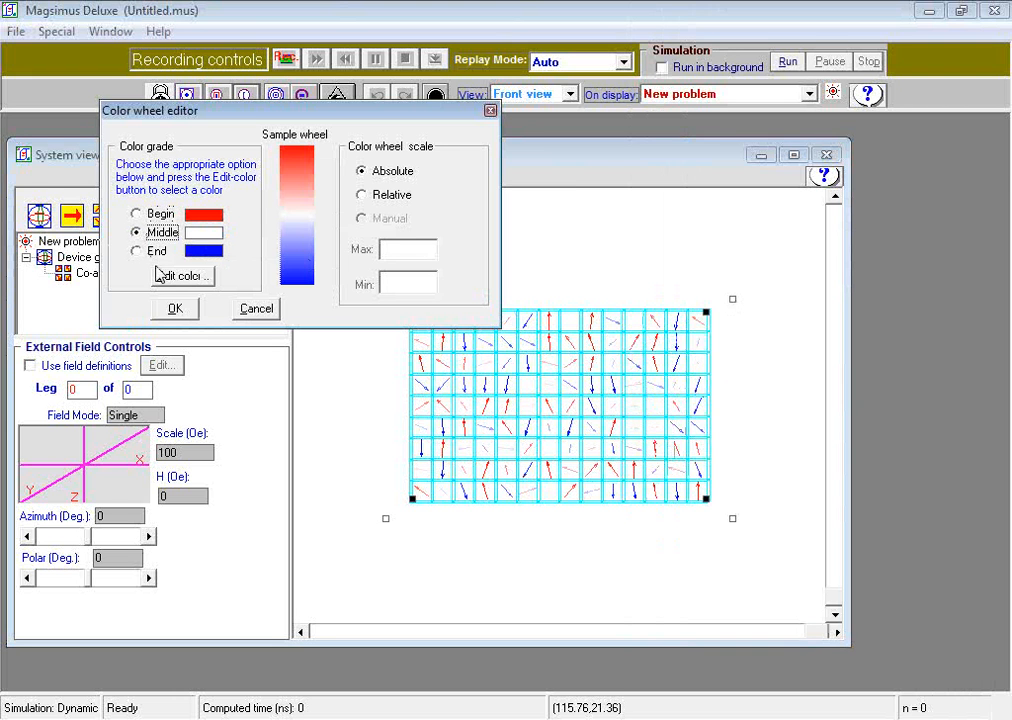
left_click(176, 280)
left_click(175, 202)
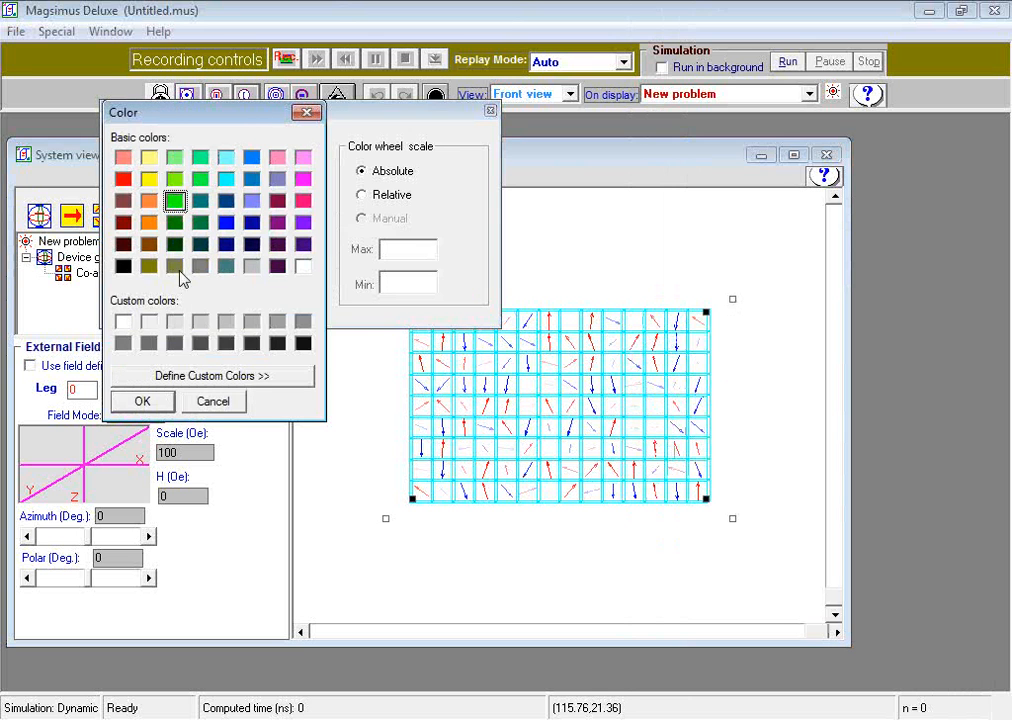
left_click(150, 401)
left_click(178, 309)
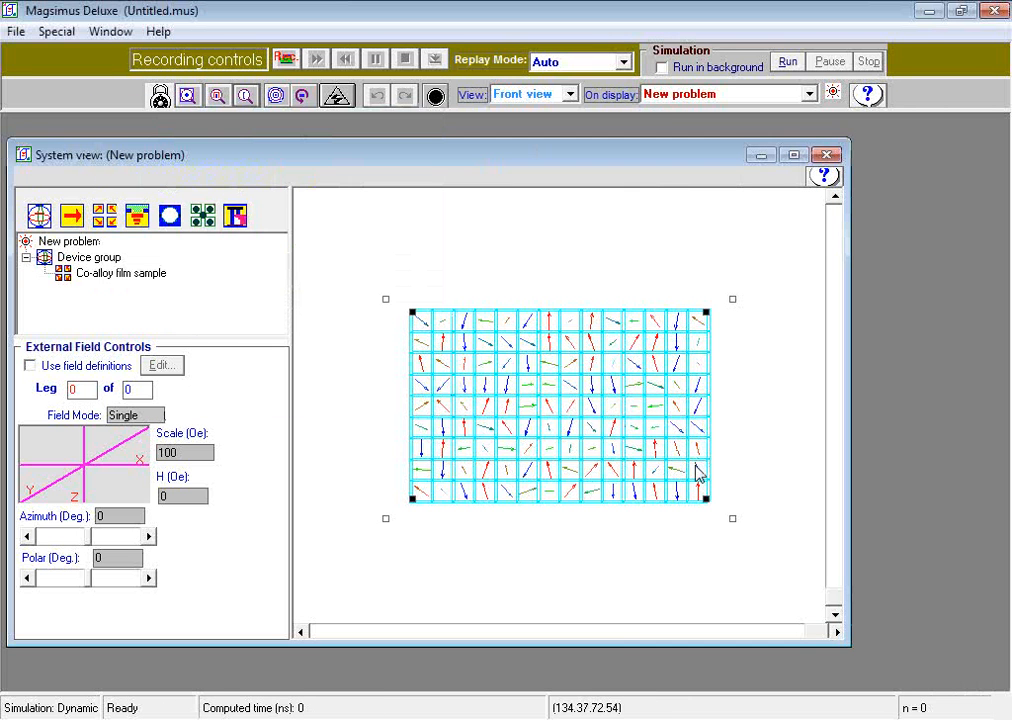
left_click(762, 455)
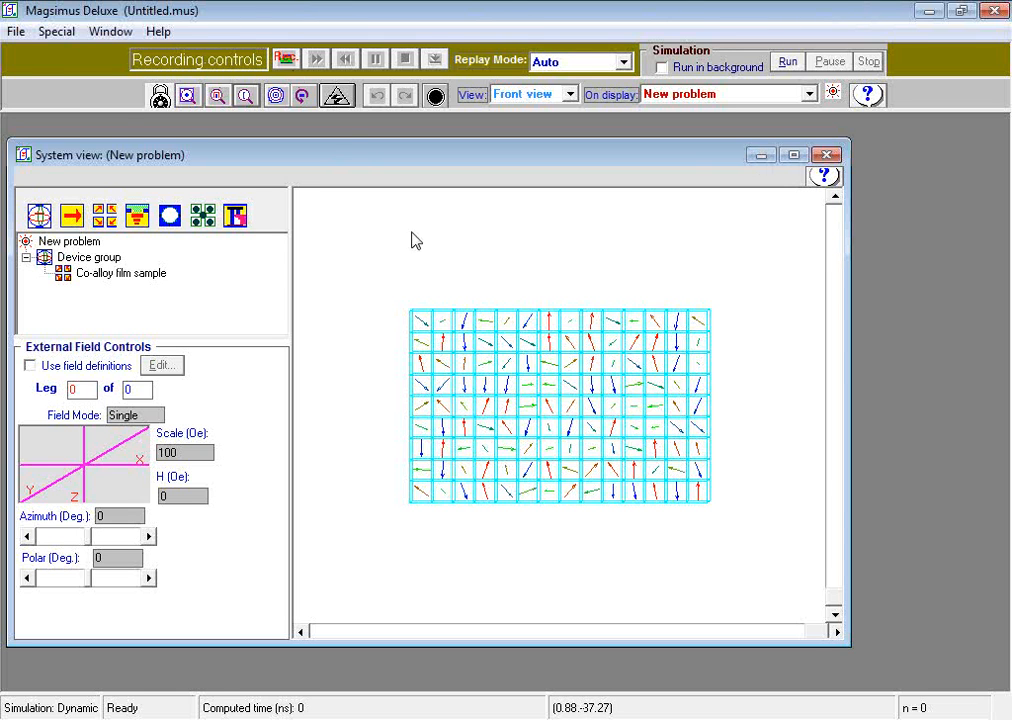
Step: Open the Mag-O-Mat material micro-property editor on the film's U-W map plane for magnetic state editing
left_click(65, 39)
mouse_move(122, 298)
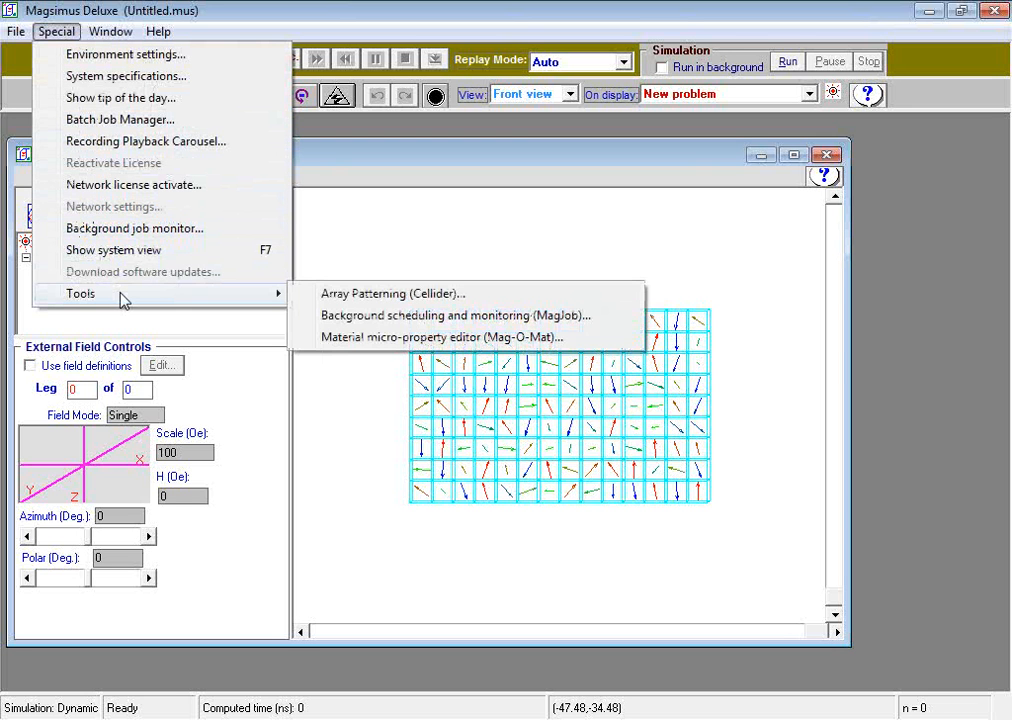
left_click(367, 338)
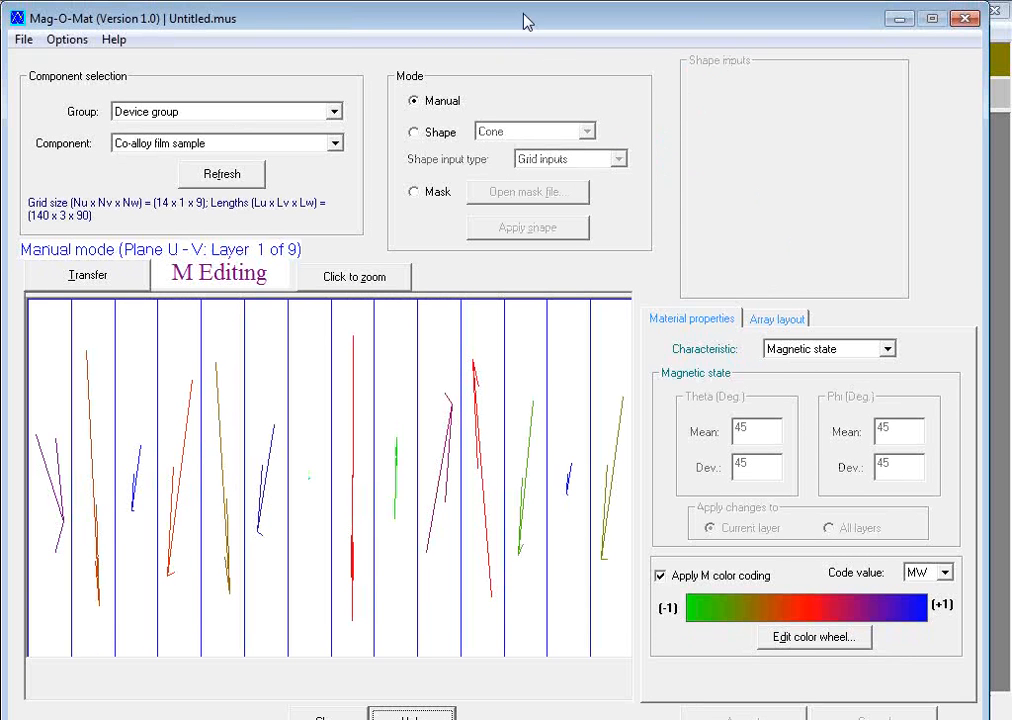
left_click(760, 322)
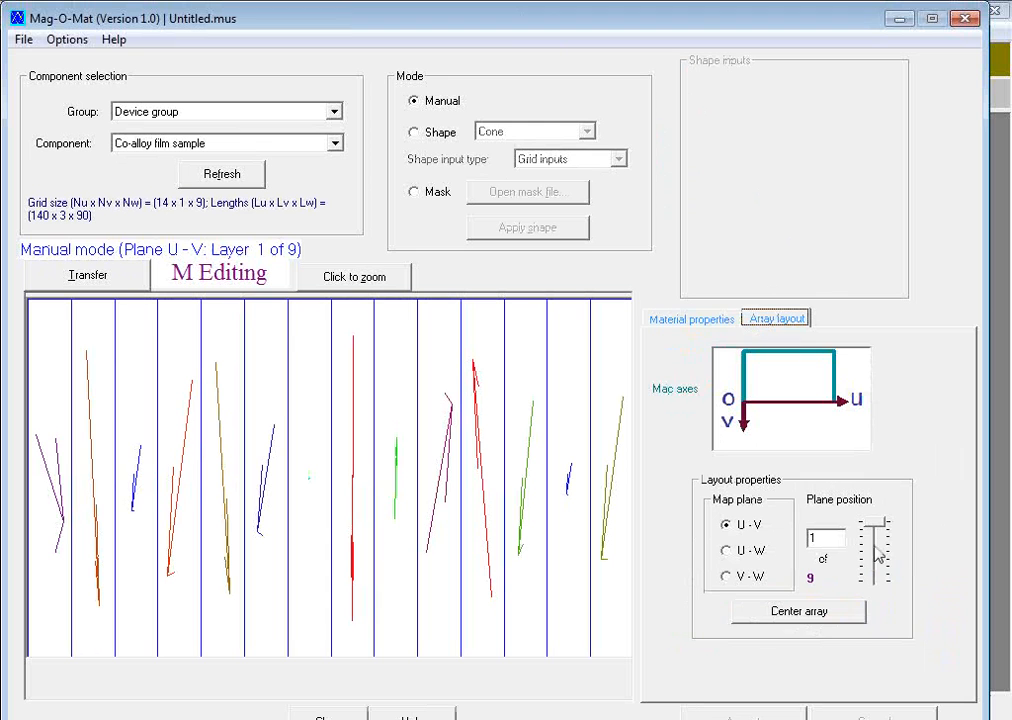
left_click(728, 552)
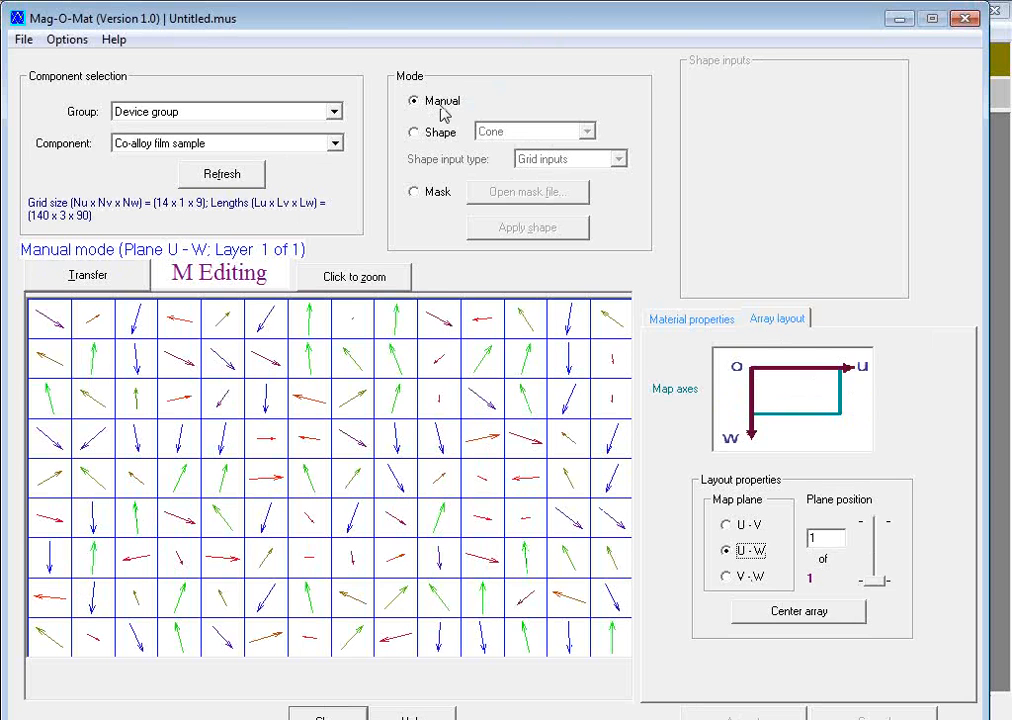
left_click(692, 320)
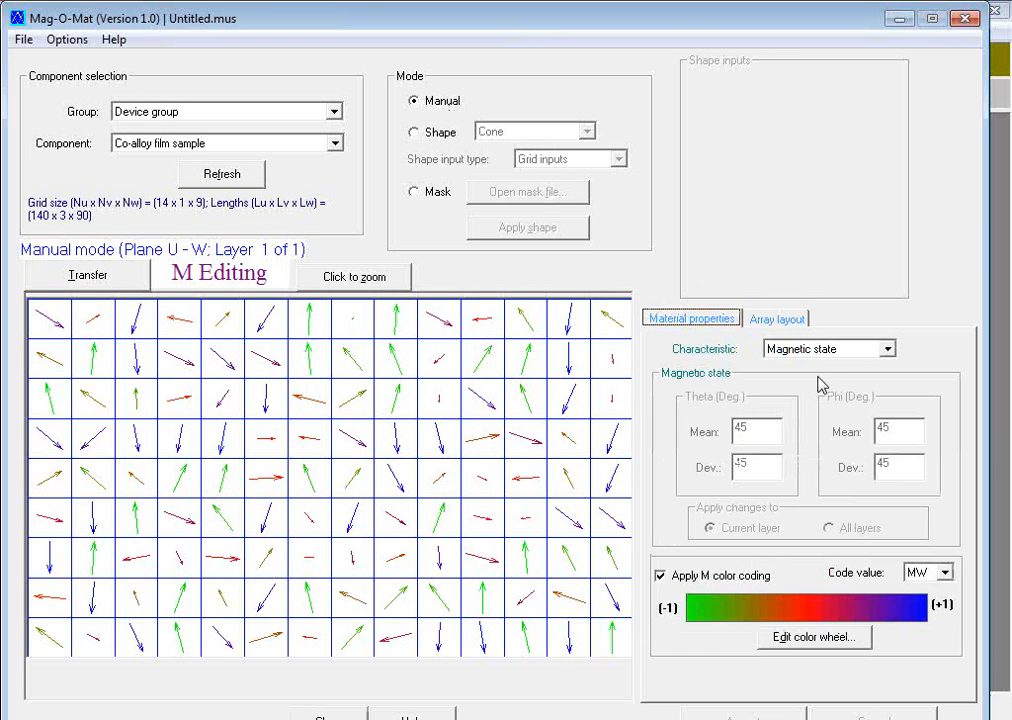
left_click(888, 355)
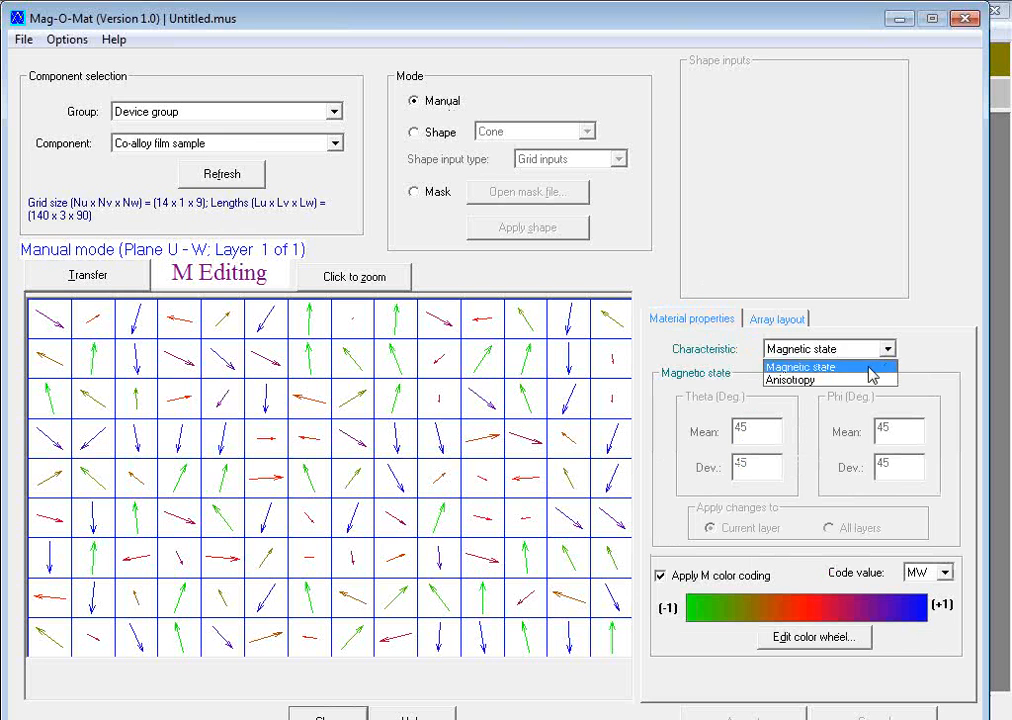
left_click(868, 365)
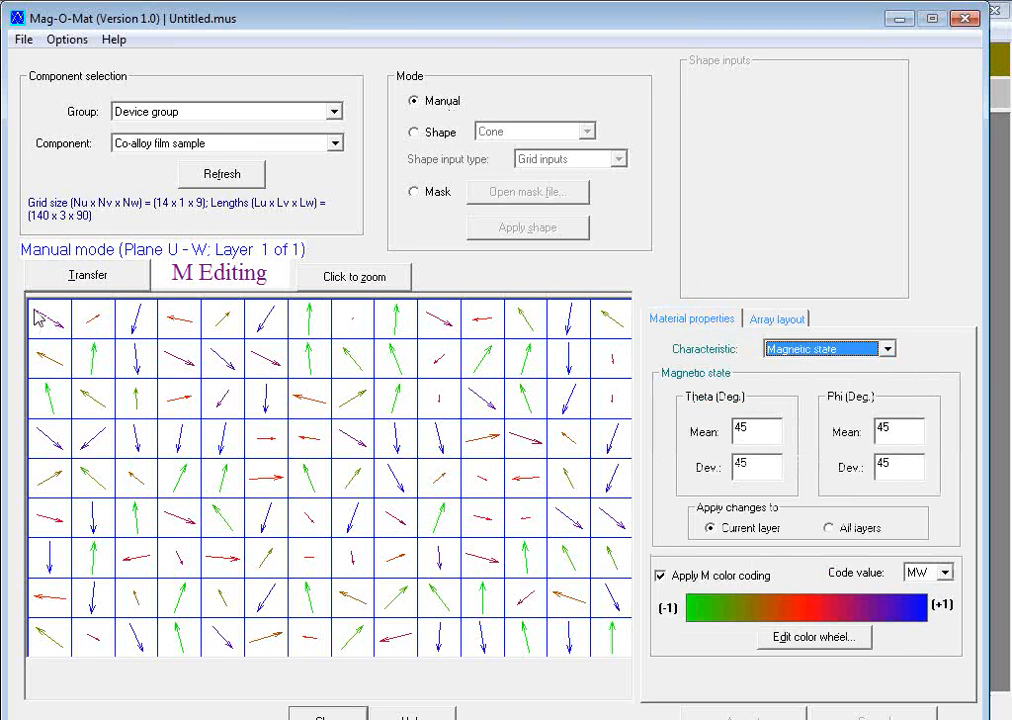
Step: Apply a magnetic state with Theta and Phi means and deviations of 0 degrees to the first eleven cell columns
left_click_drag(35, 310, 486, 655)
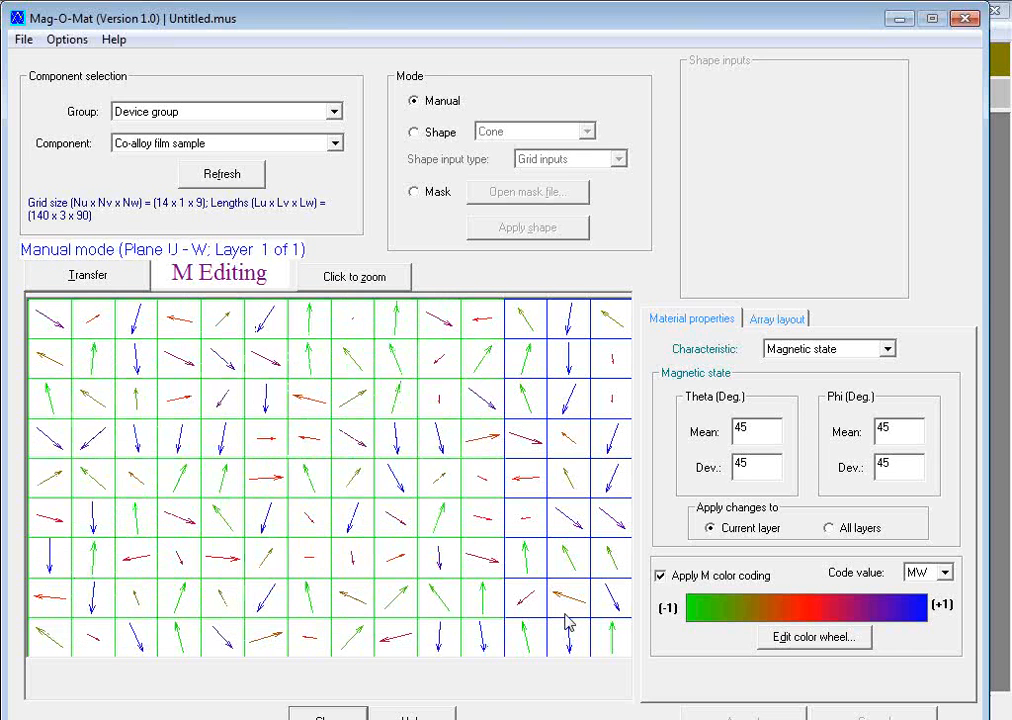
double_click(749, 428)
type("0")
double_click(752, 464)
type("0")
double_click(897, 430)
type("0")
double_click(899, 466)
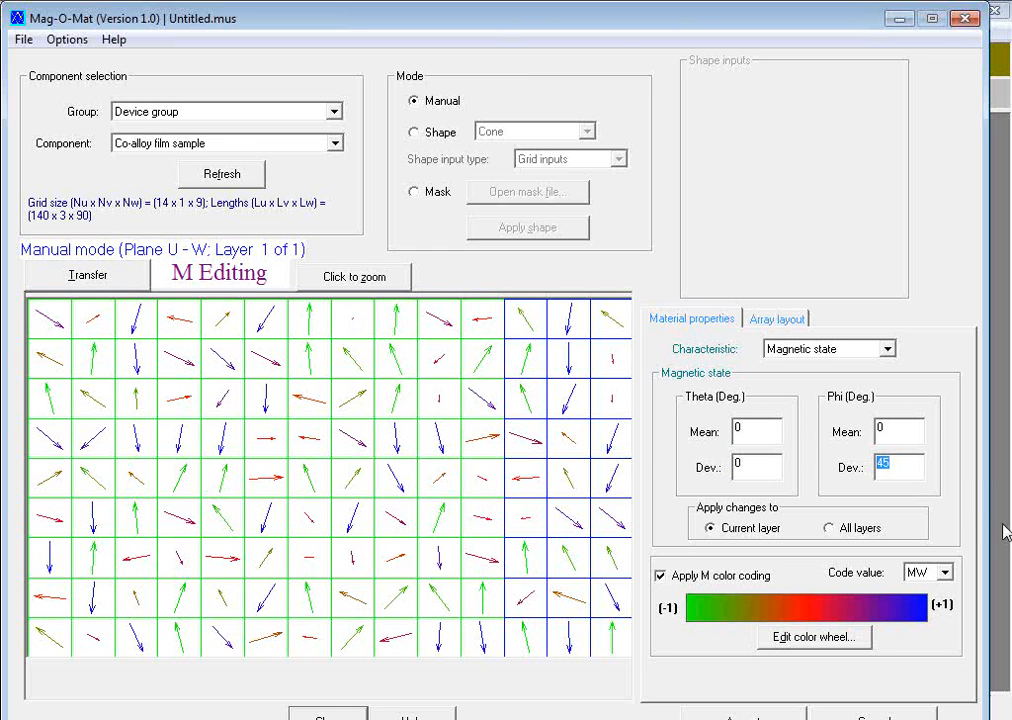
type("0")
mouse_move(618, 33)
left_mouse_down()
mouse_move(620, 24)
mouse_move(621, 33)
left_mouse_up()
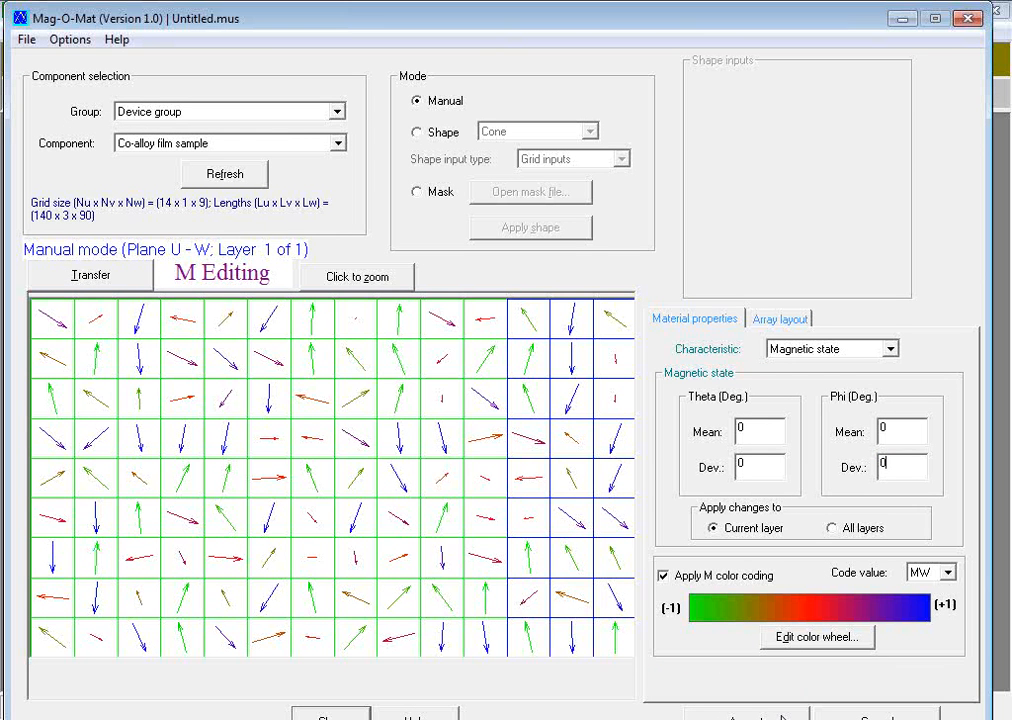
left_click(783, 718)
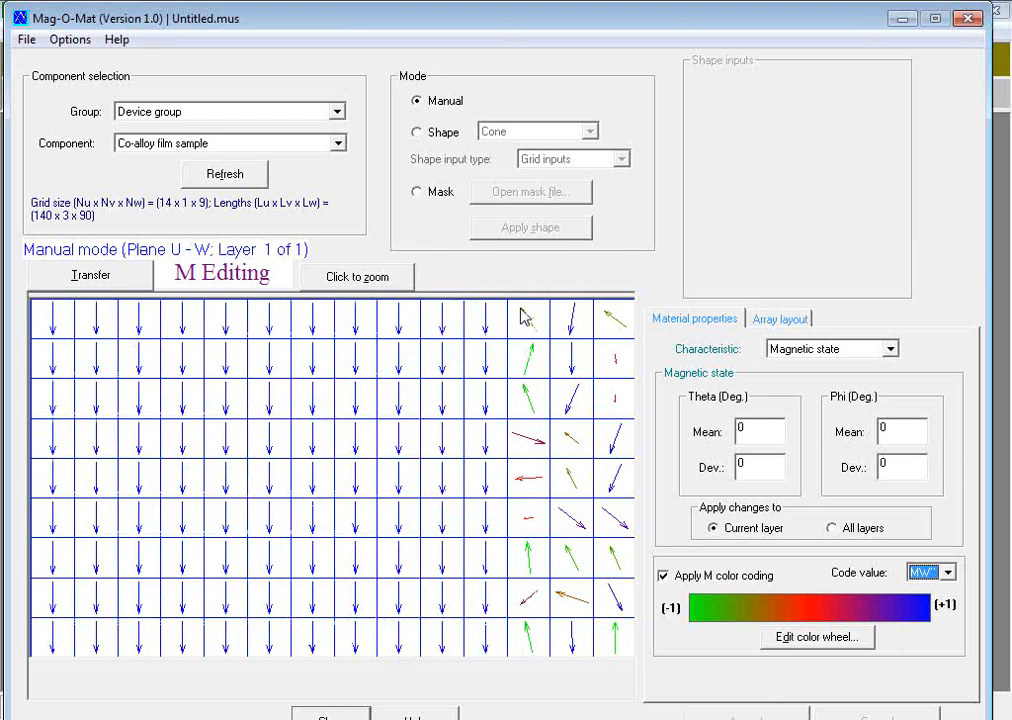
Step: Apply a mean Theta of 180 degrees to the last three cell columns and transfer the magnetic state to the simulation
left_click_drag(520, 316, 630, 644)
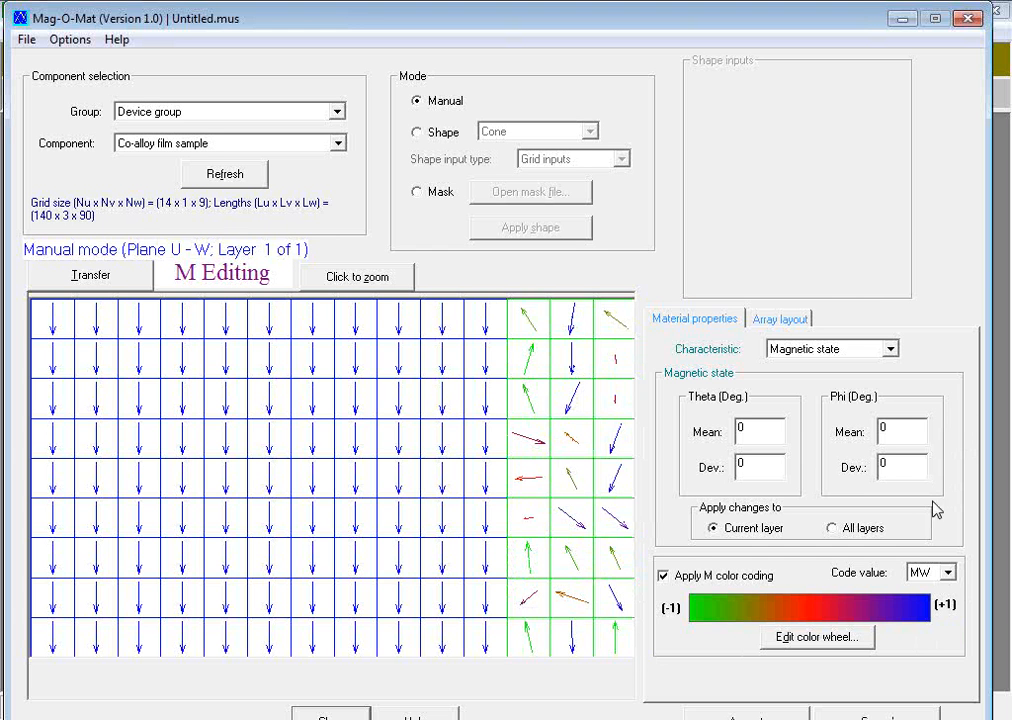
left_click_drag(772, 428, 676, 432)
type("180")
left_click(790, 717)
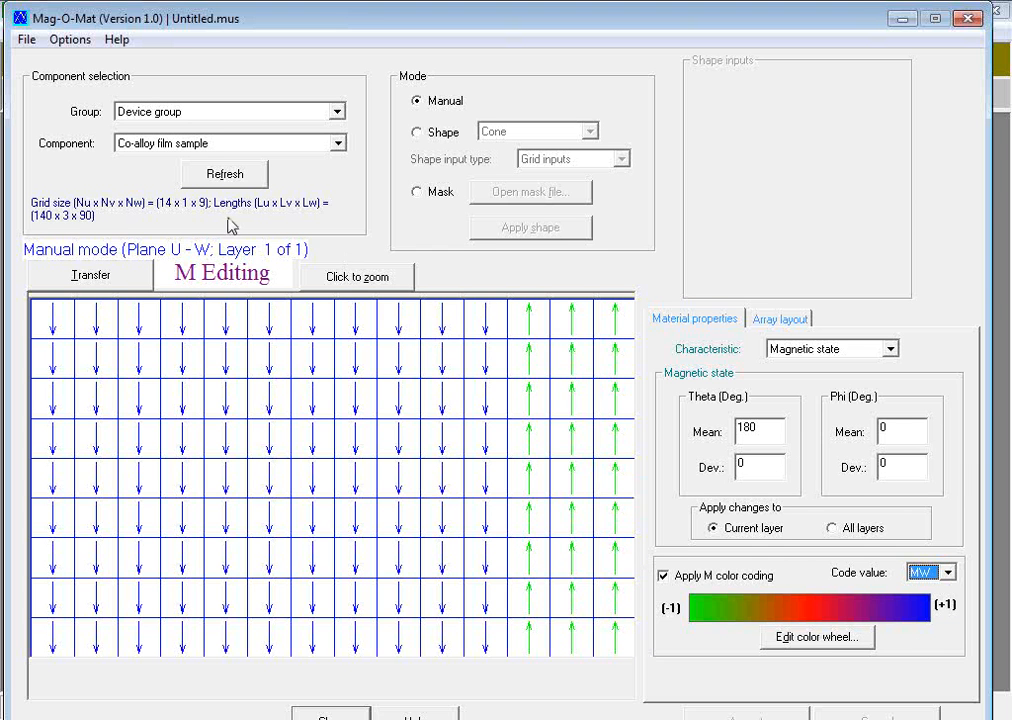
left_click(102, 280)
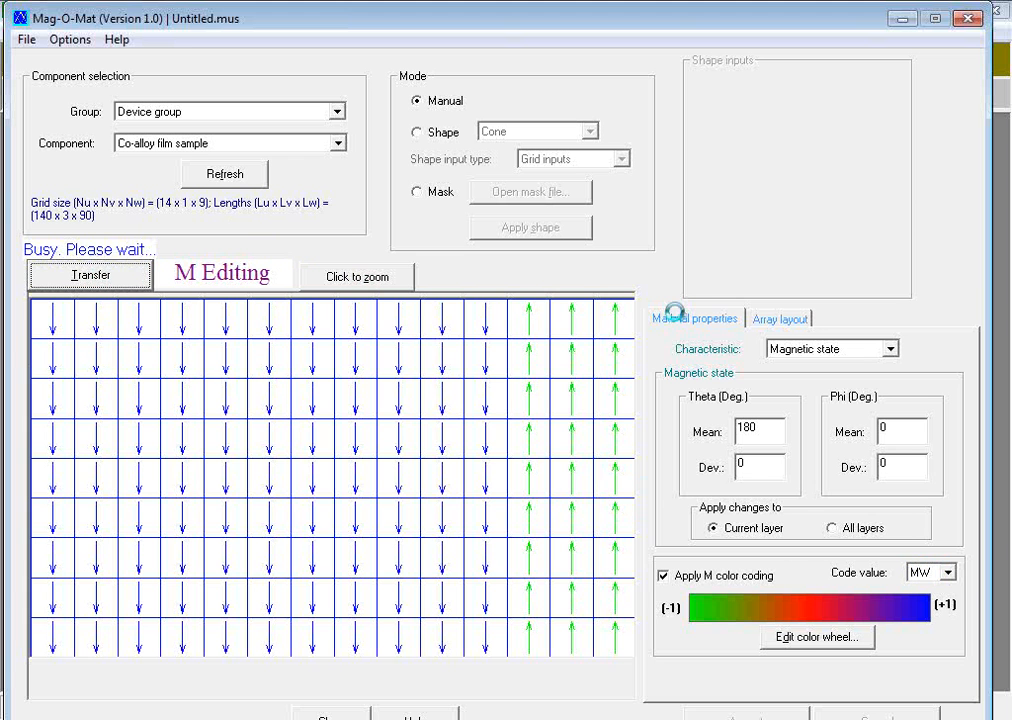
left_click(899, 20)
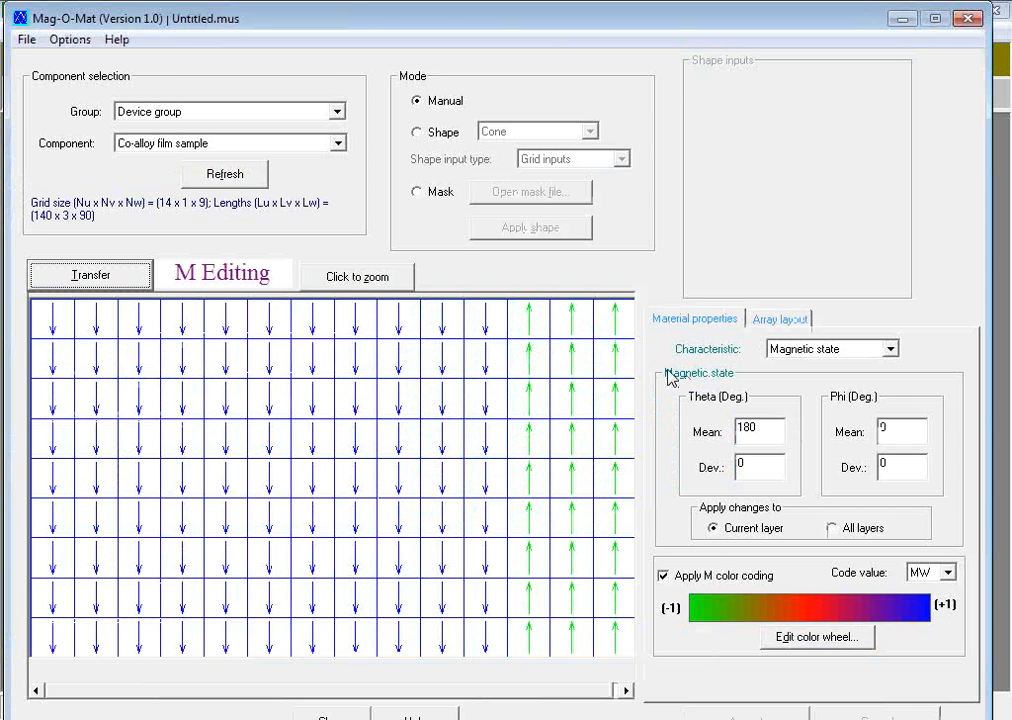
Step: Start an anisotropy definition for the first three cell columns with Theta and Phi means of 0 degrees
left_click(890, 350)
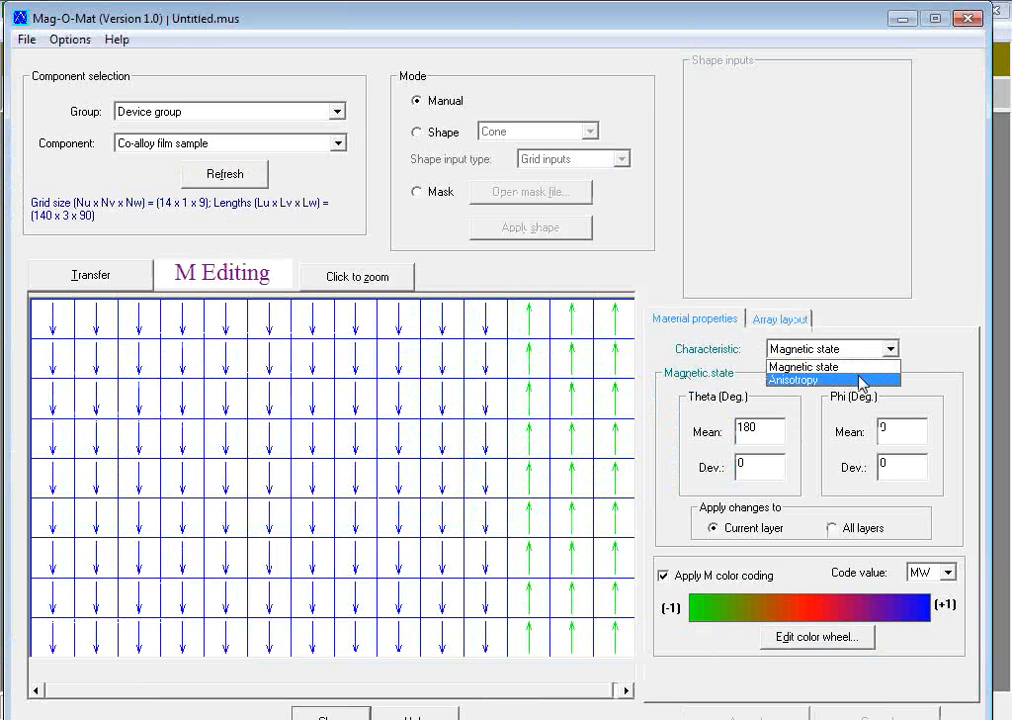
left_click(862, 381)
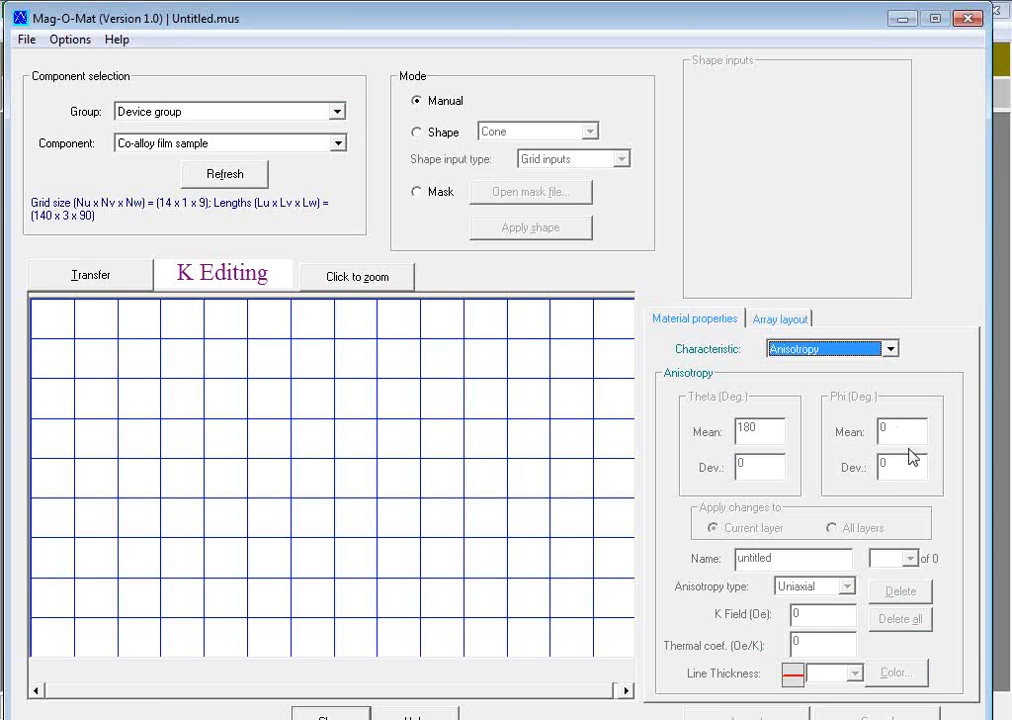
left_click_drag(43, 316, 154, 648)
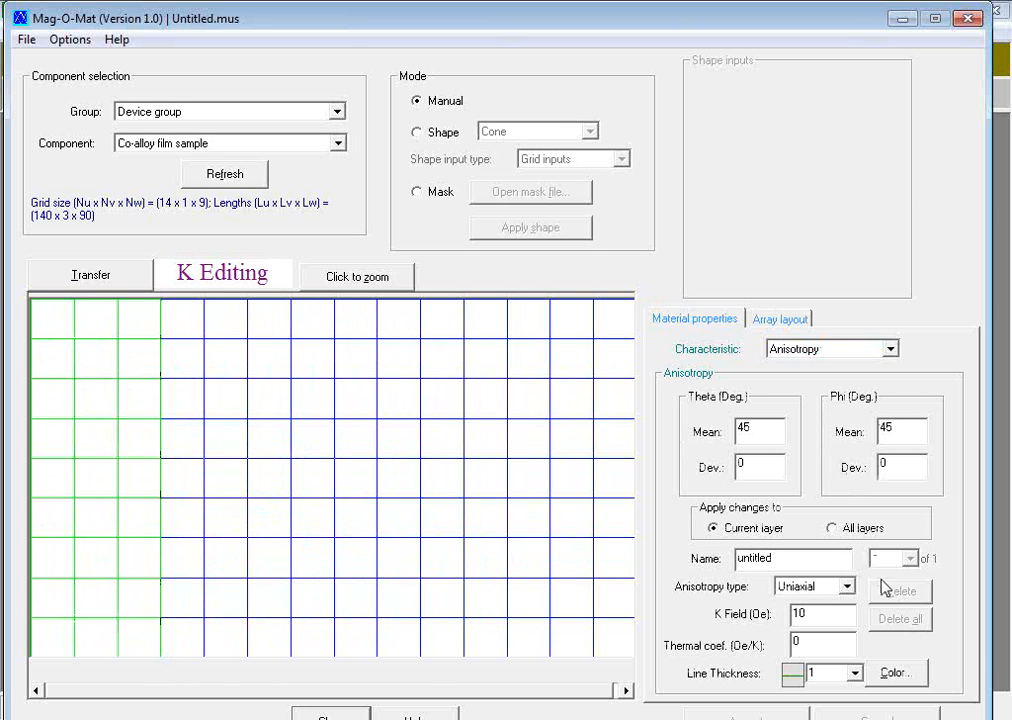
left_click_drag(783, 424, 733, 432)
type("0")
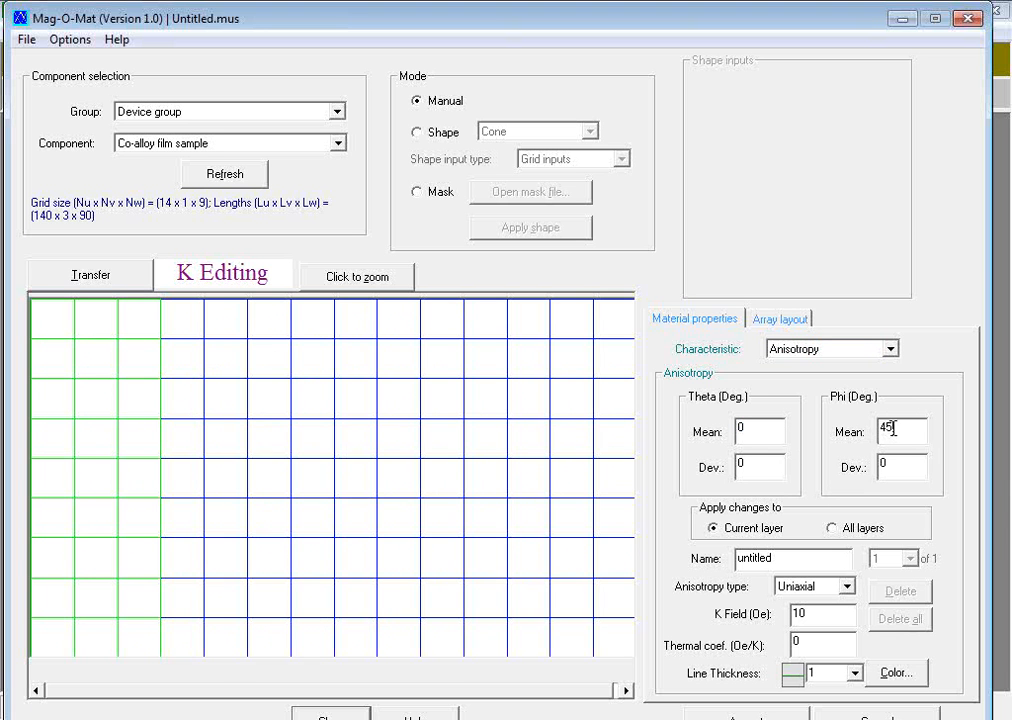
left_click_drag(893, 428, 870, 430)
type("0")
Step: Apply Pinning anisotropy with a 10000 Oe K field and line thickness 2 to the first three columns
left_click(846, 587)
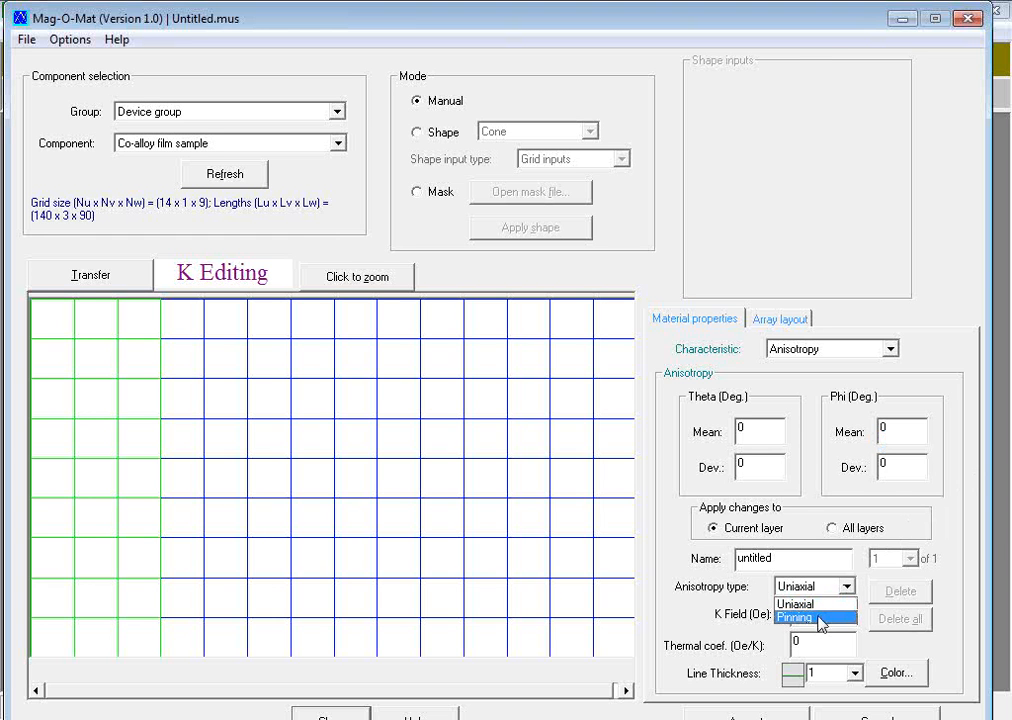
left_click(815, 618)
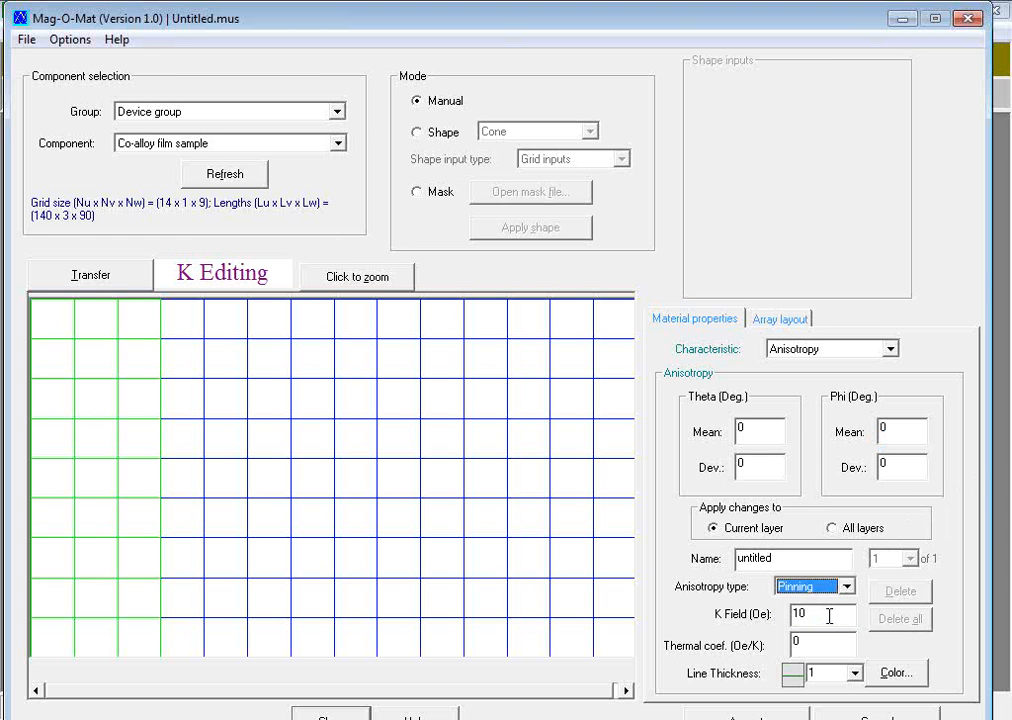
left_click(843, 614)
type("000")
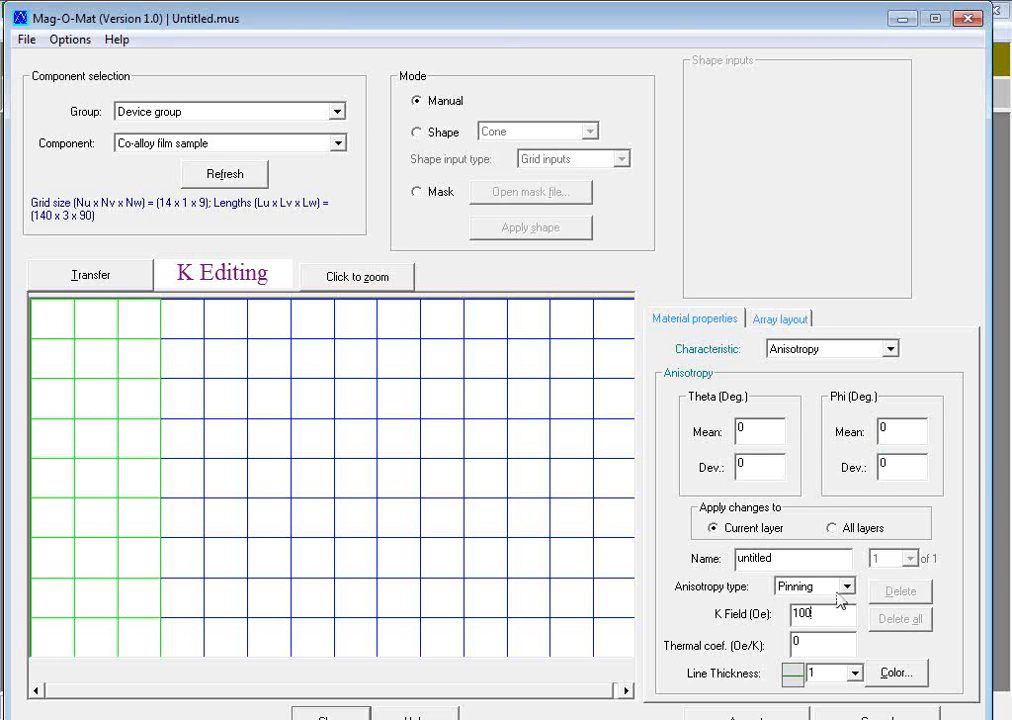
left_click(855, 673)
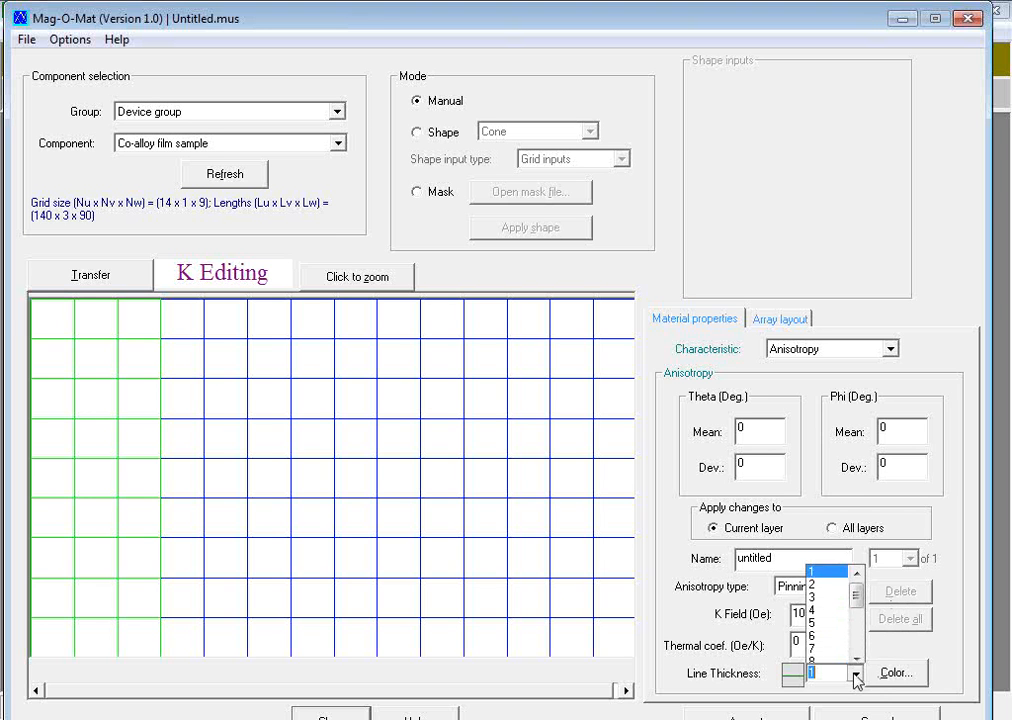
left_click(835, 579)
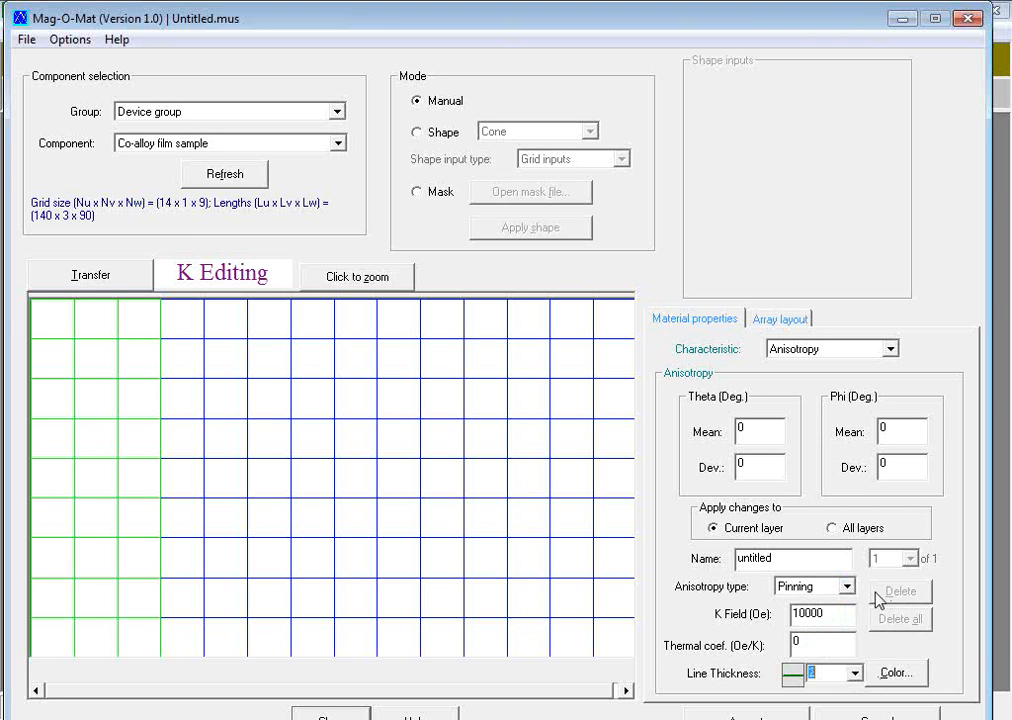
left_click(762, 718)
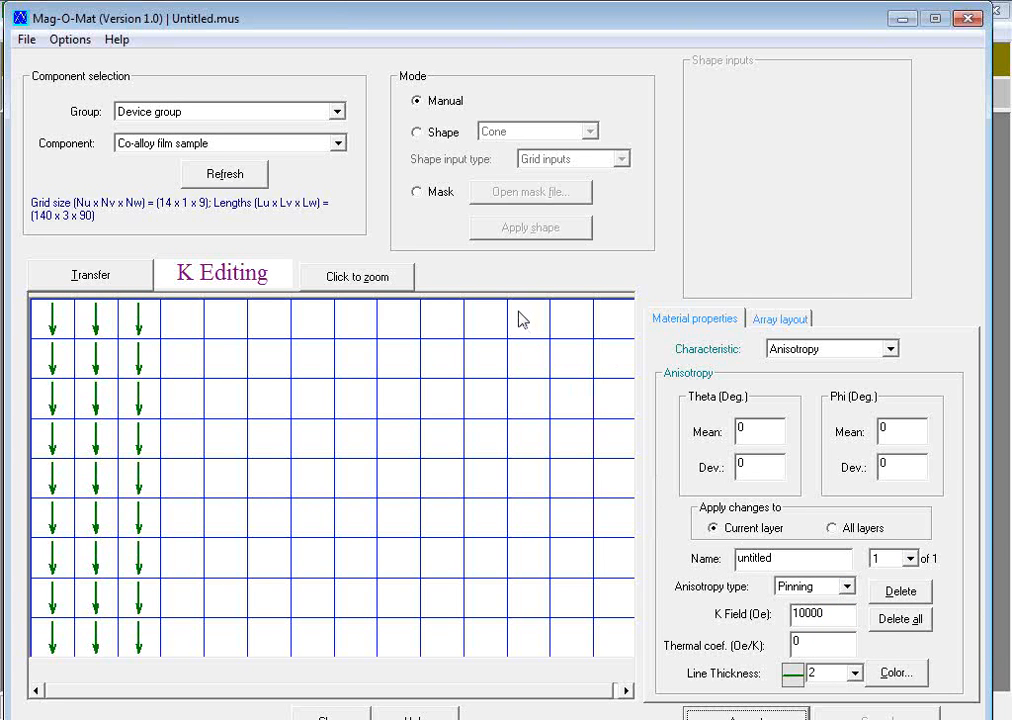
Step: Start a second anisotropy definition for the last three cell columns, using a dark teal line color
left_click_drag(518, 319, 633, 642)
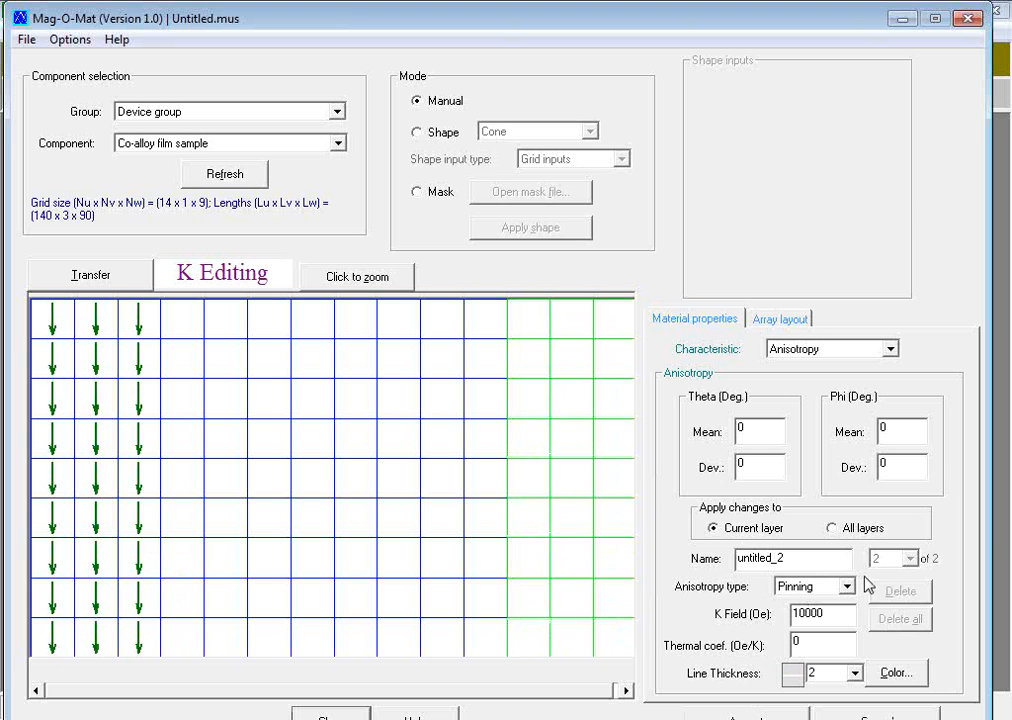
left_click(907, 673)
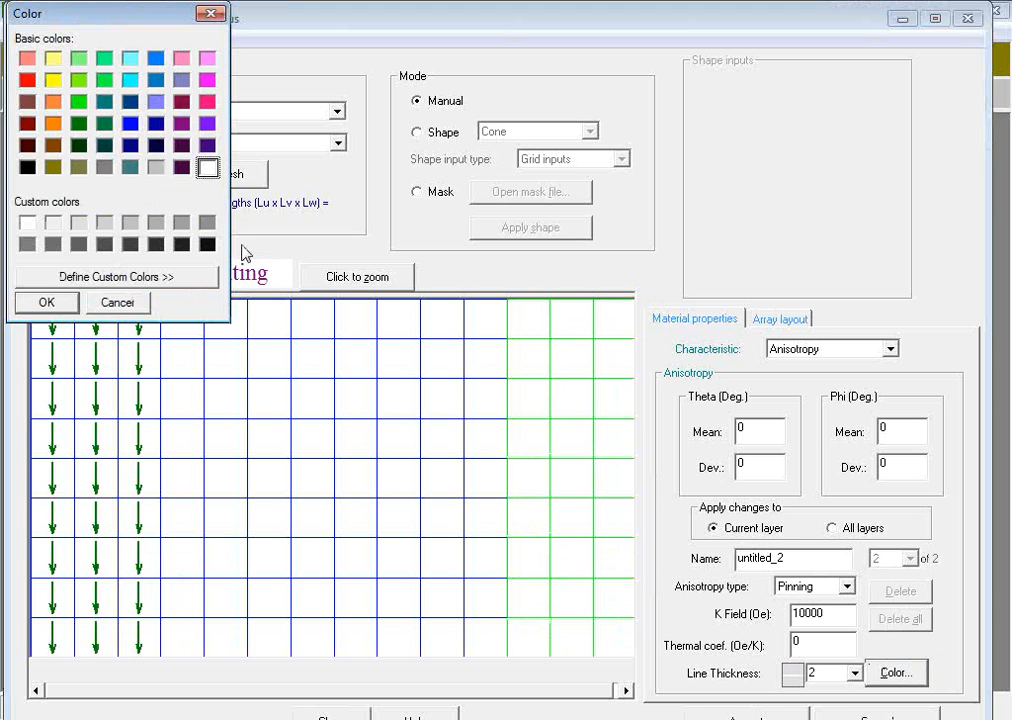
left_click(104, 145)
left_click(46, 302)
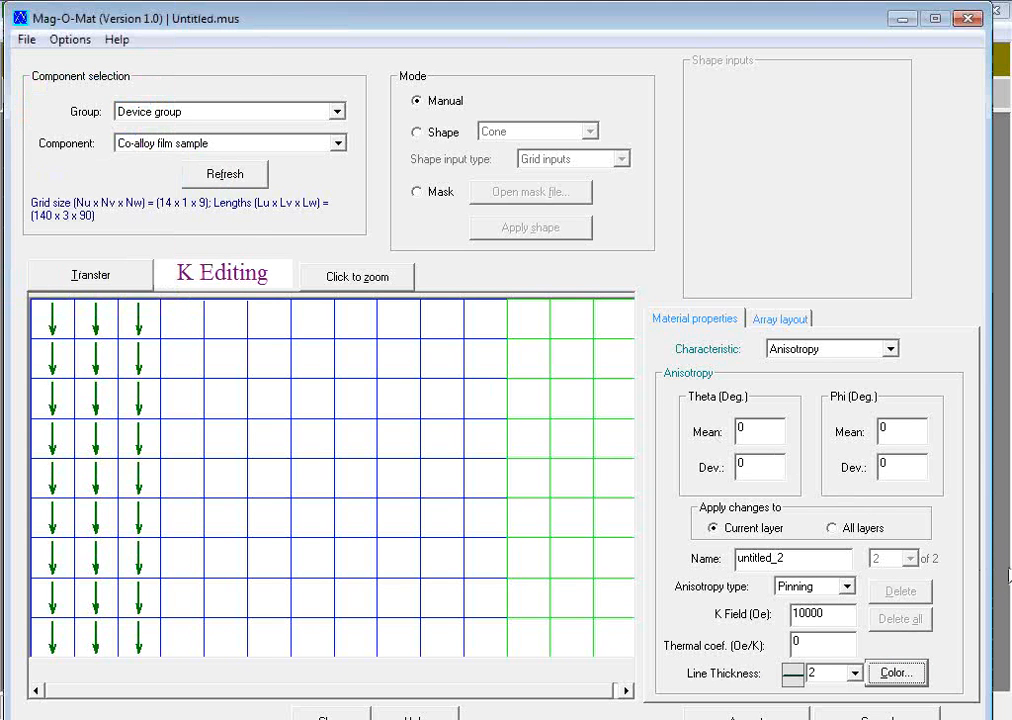
Step: Apply a mean Theta of 180 degrees to the last three columns' pinning anisotropy and transfer it to the simulation, closing the editor
double_click(745, 428)
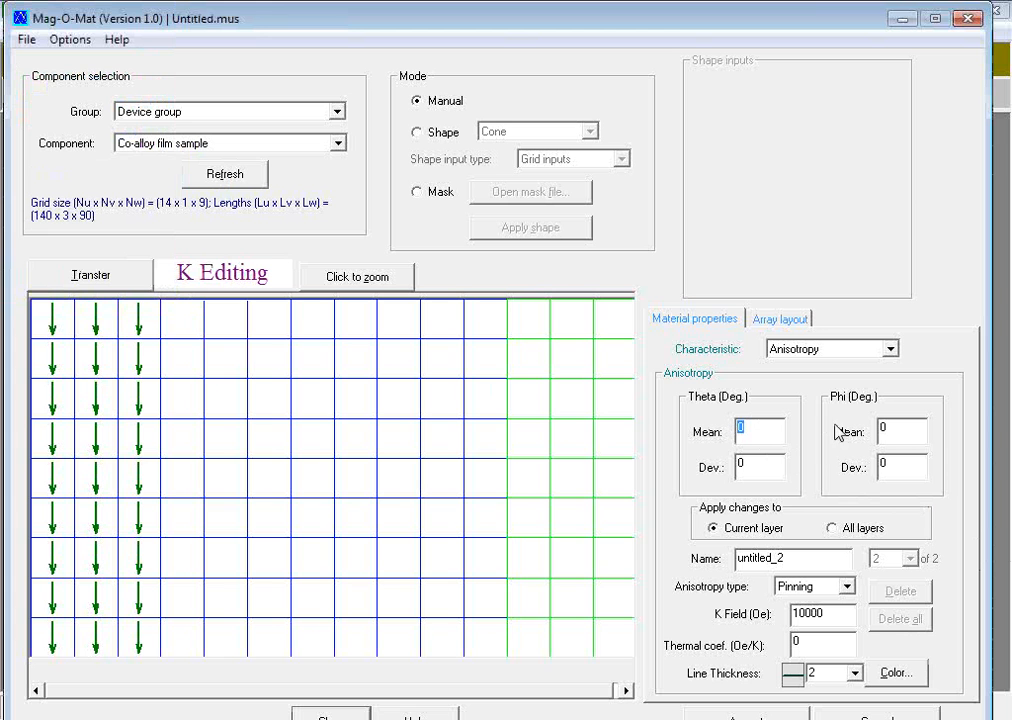
type("18")
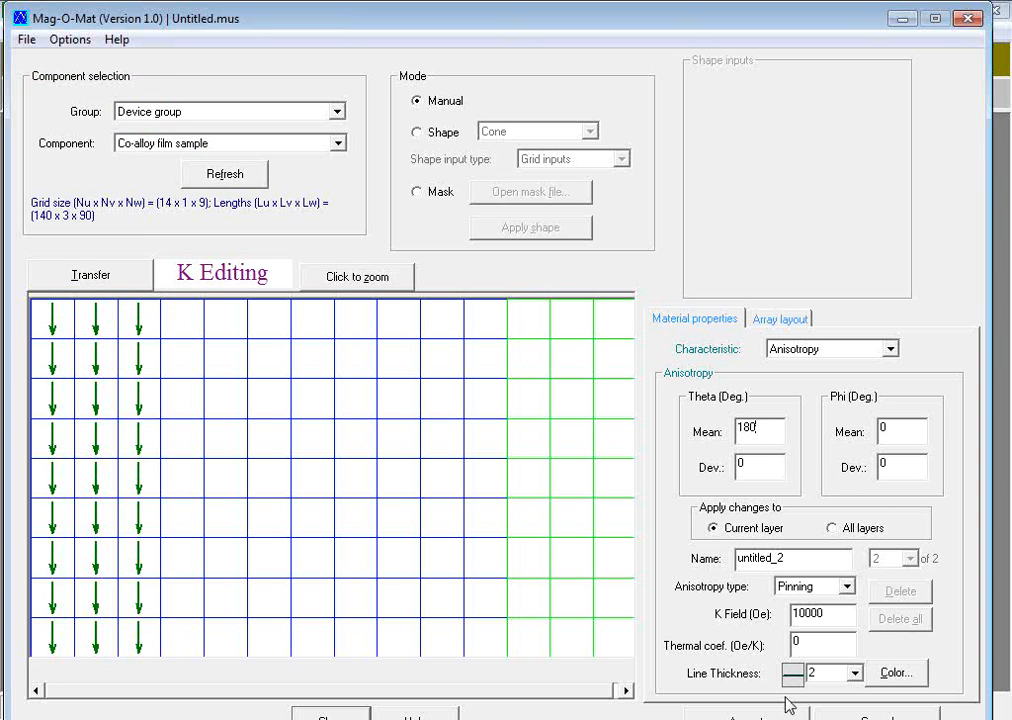
left_click(760, 716)
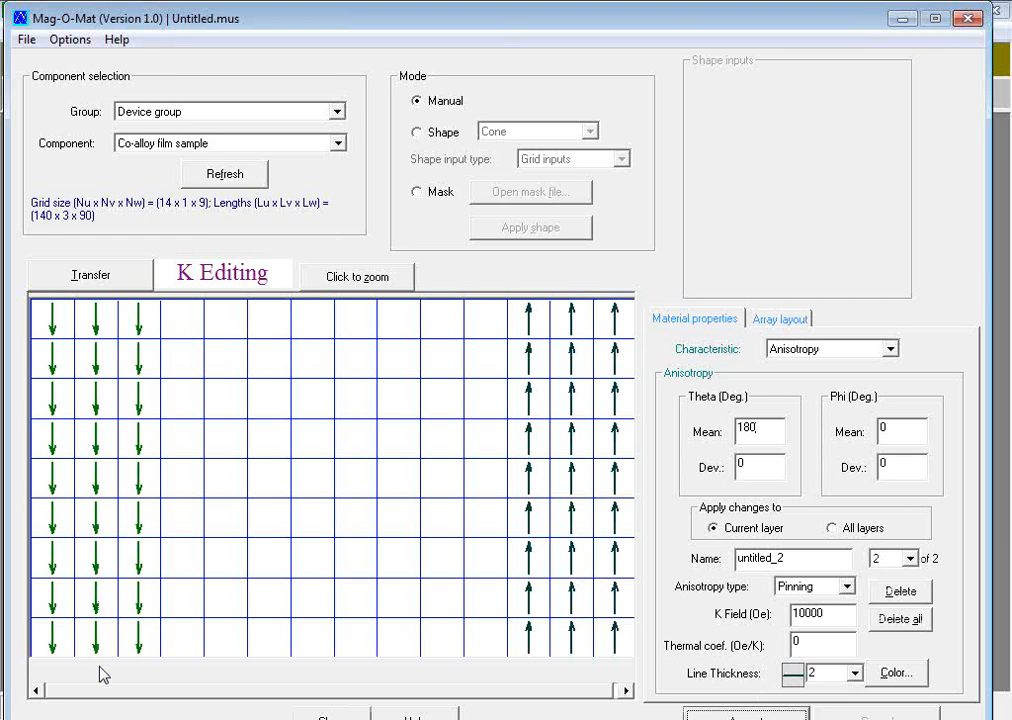
left_click(87, 280)
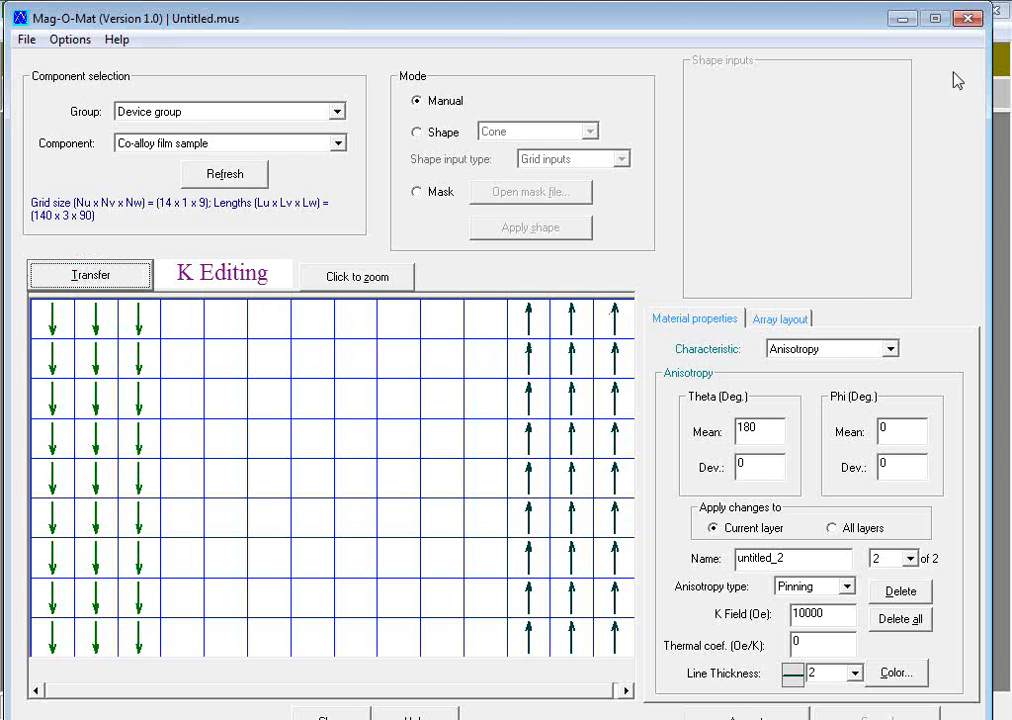
left_click(969, 18)
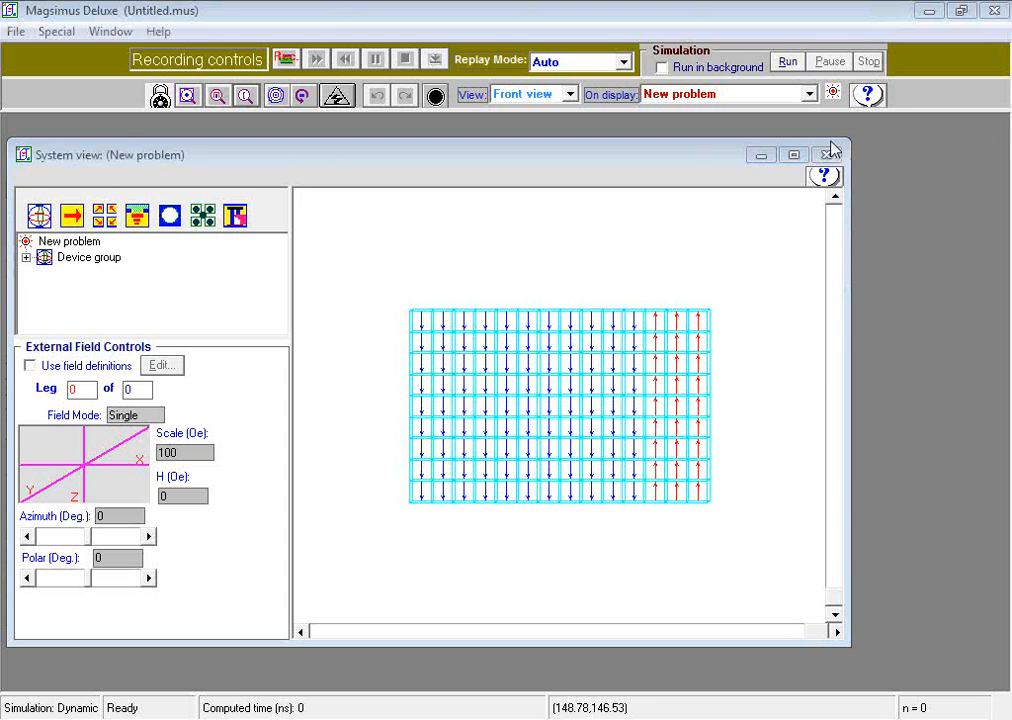
Step: Display the Co-alloy film's magnetic anisotropy axes instead of its magnetization vectors
right_click(525, 384)
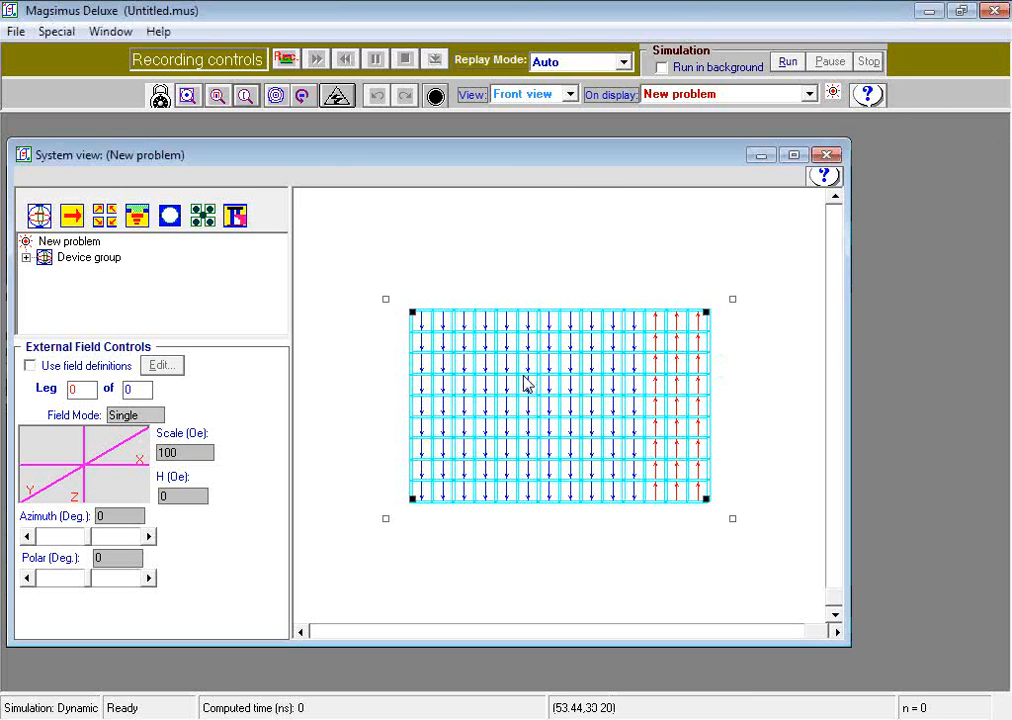
mouse_move(879, 229)
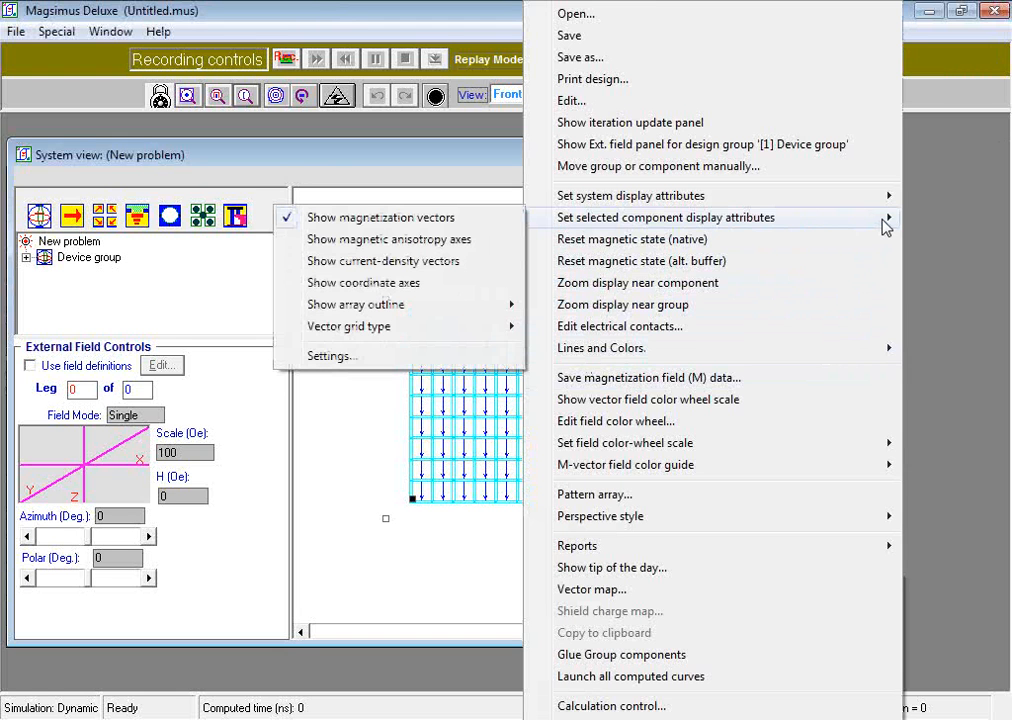
left_click(428, 358)
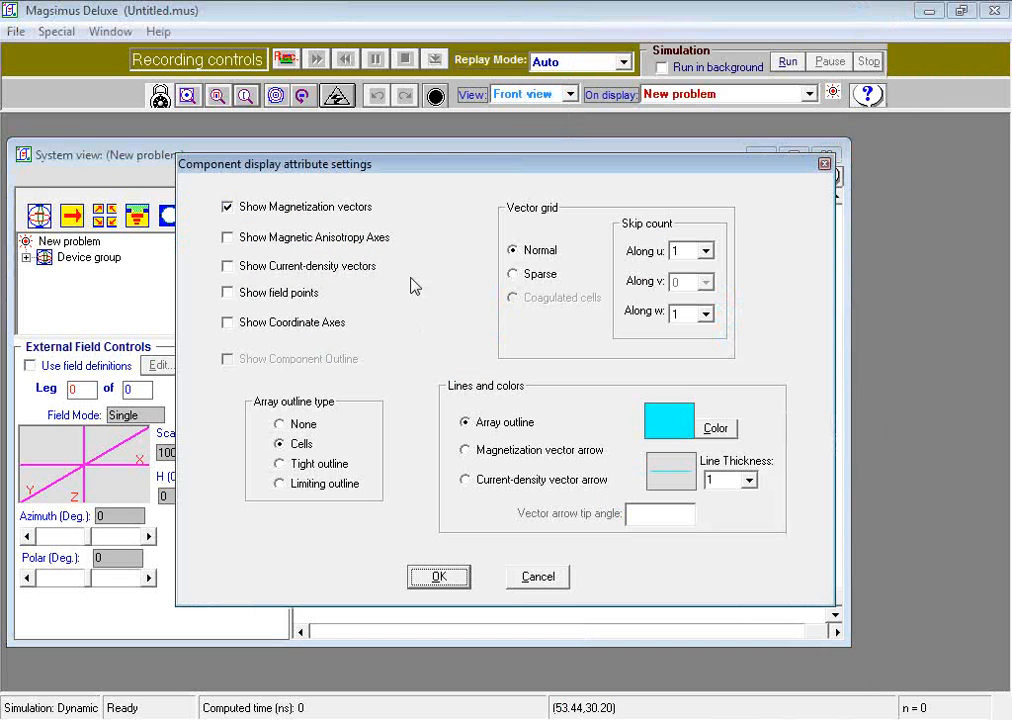
left_click(227, 206)
left_click(229, 238)
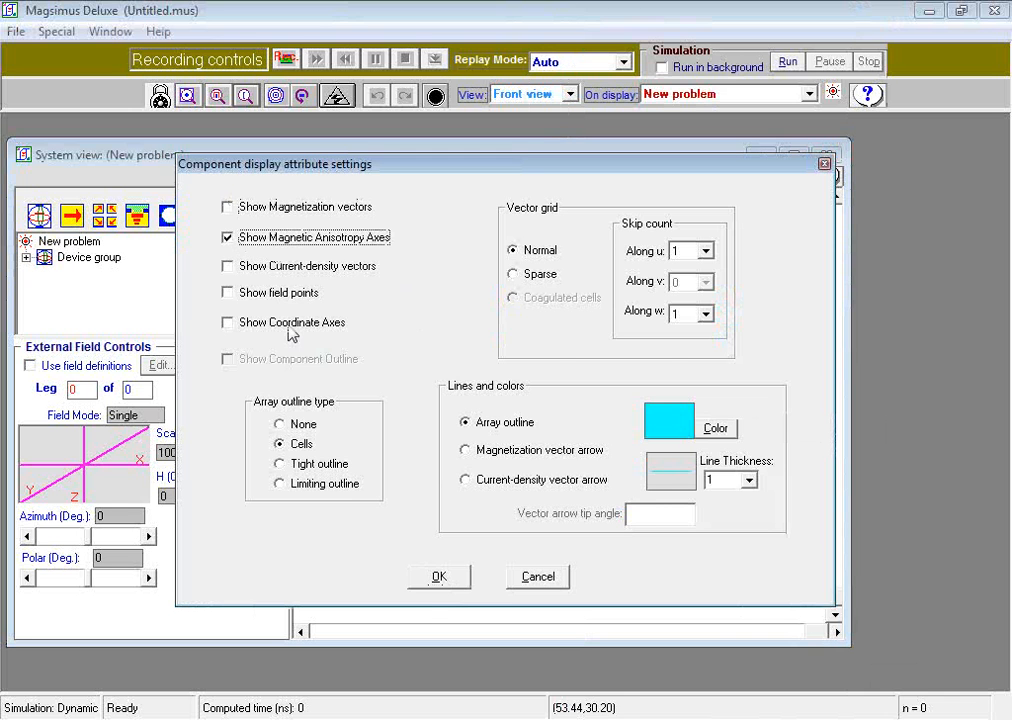
left_click(447, 582)
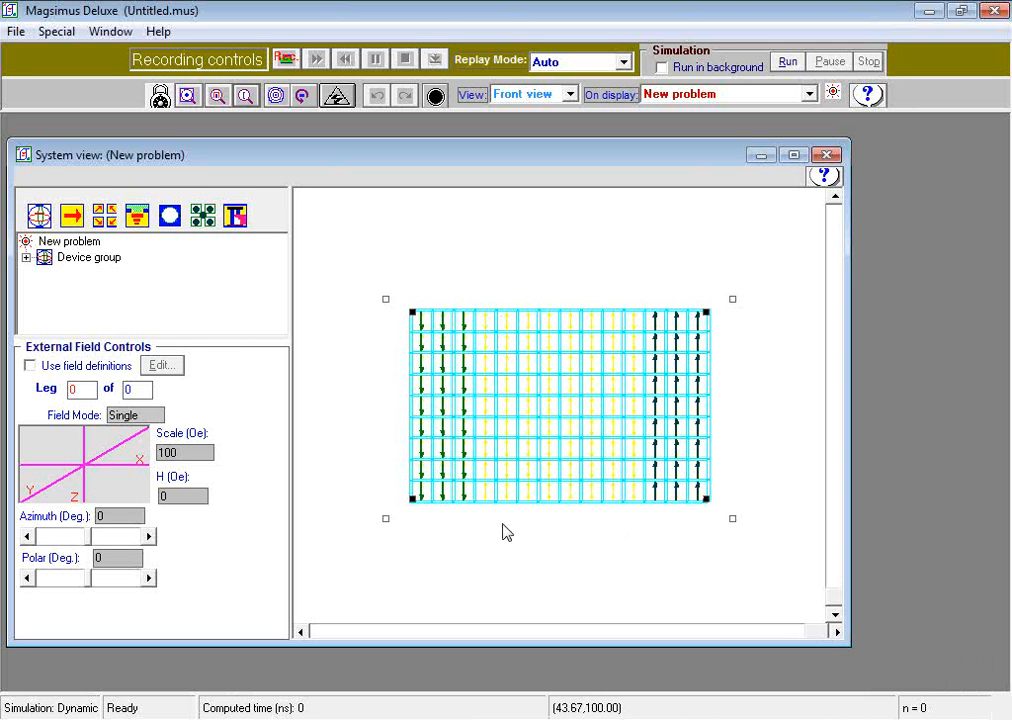
Step: Switch the Co-alloy film's display back from anisotropy axes to magnetization vectors and deselect the film
right_click(519, 393)
mouse_move(681, 222)
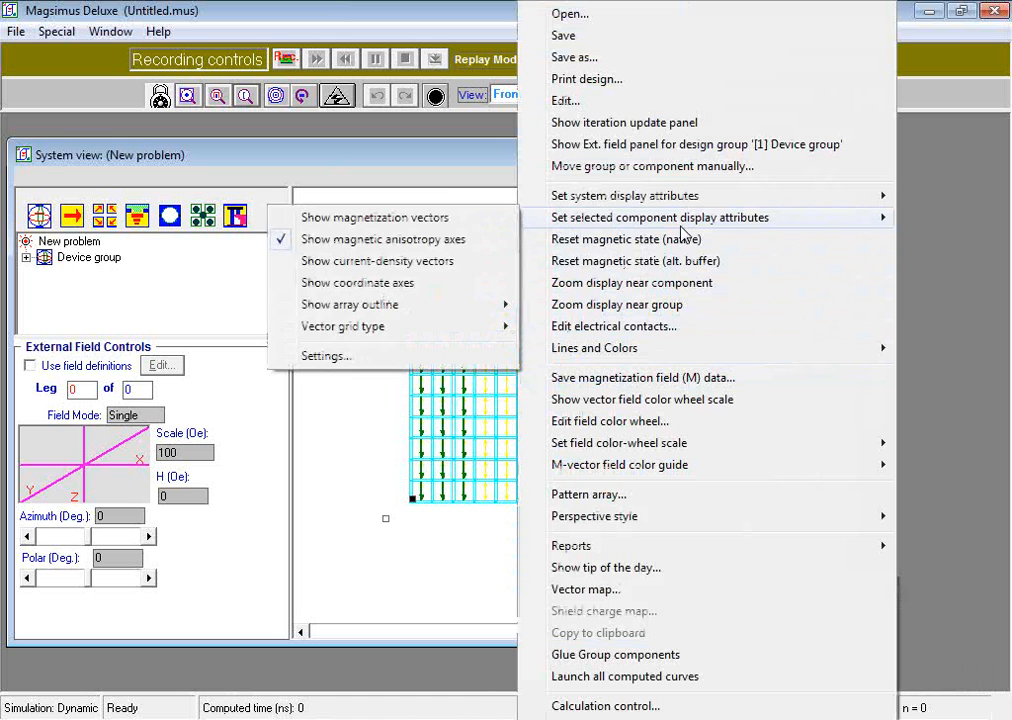
left_click(350, 355)
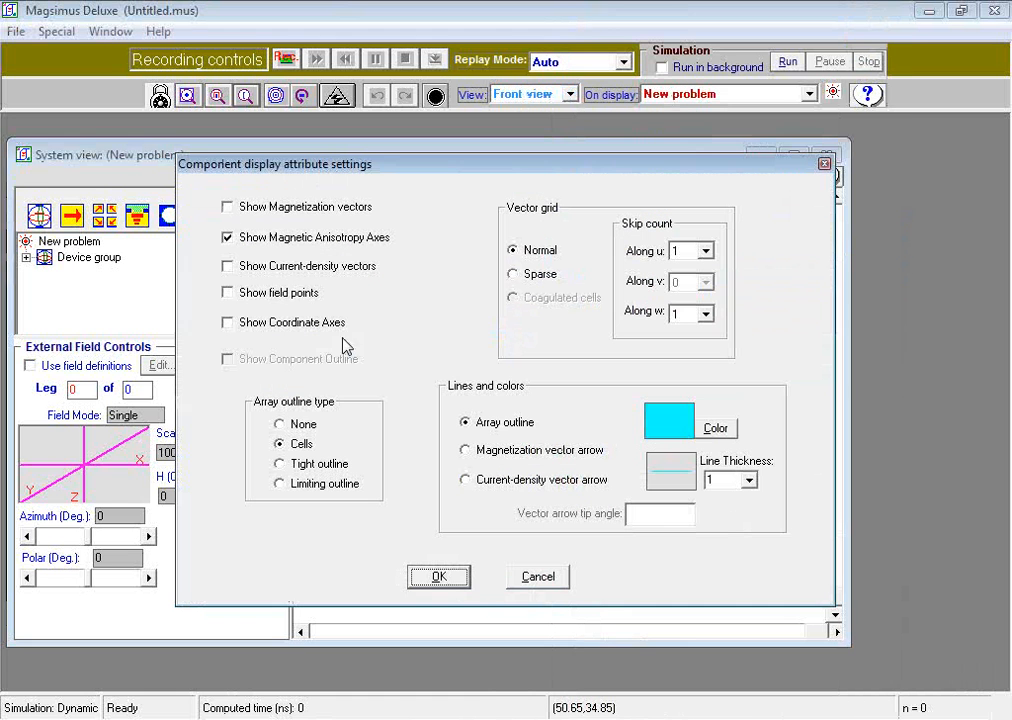
left_click(227, 207)
left_click(227, 238)
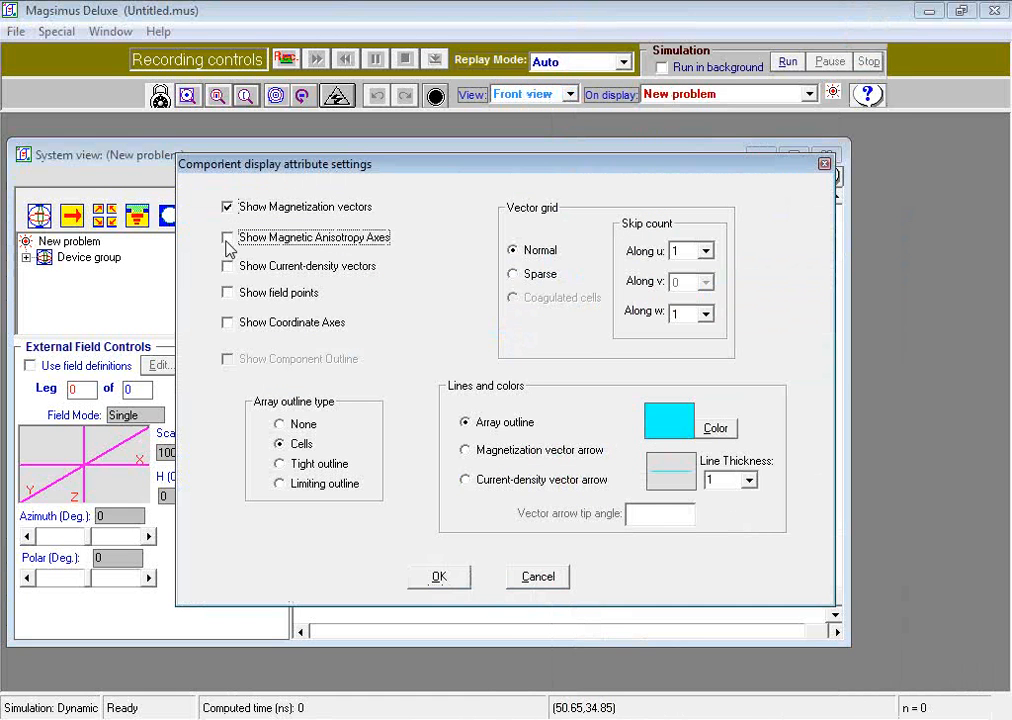
left_click(440, 577)
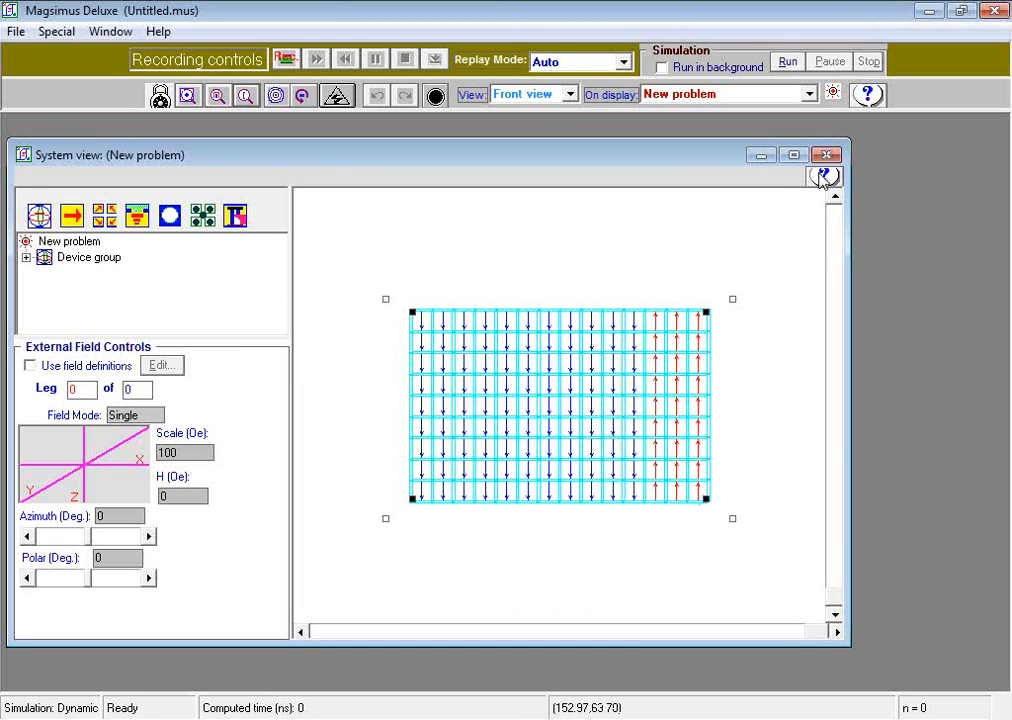
left_click(645, 283)
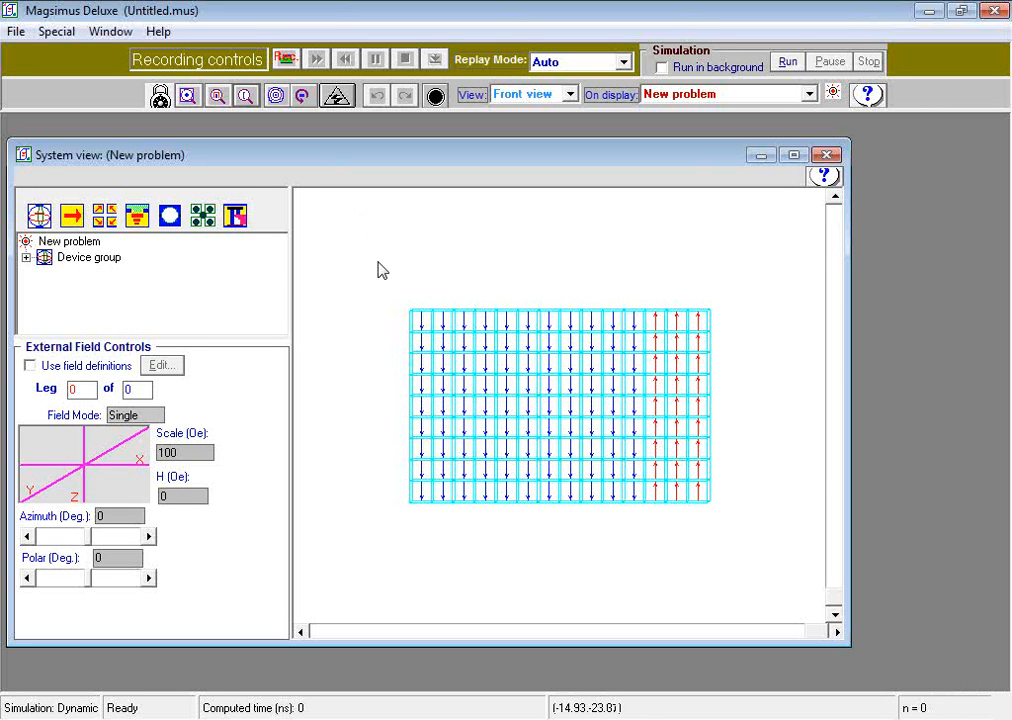
Step: Assign a custom current profile as the Co-alloy film's source in the Device group's electrical circuit and open its waveform specification
right_click(100, 263)
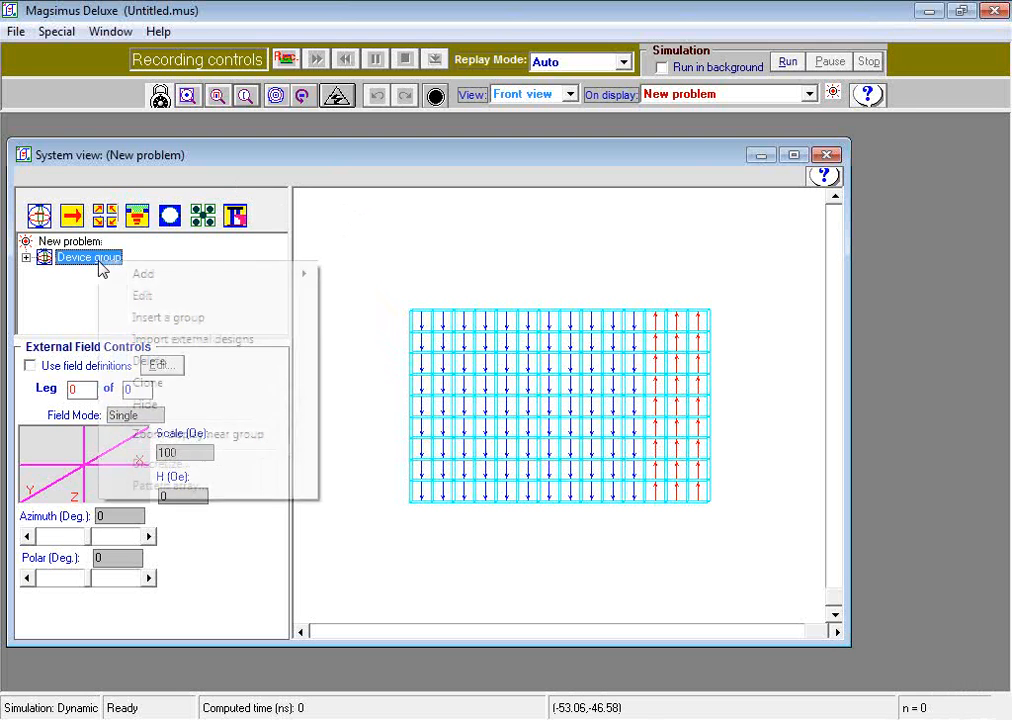
left_click(140, 303)
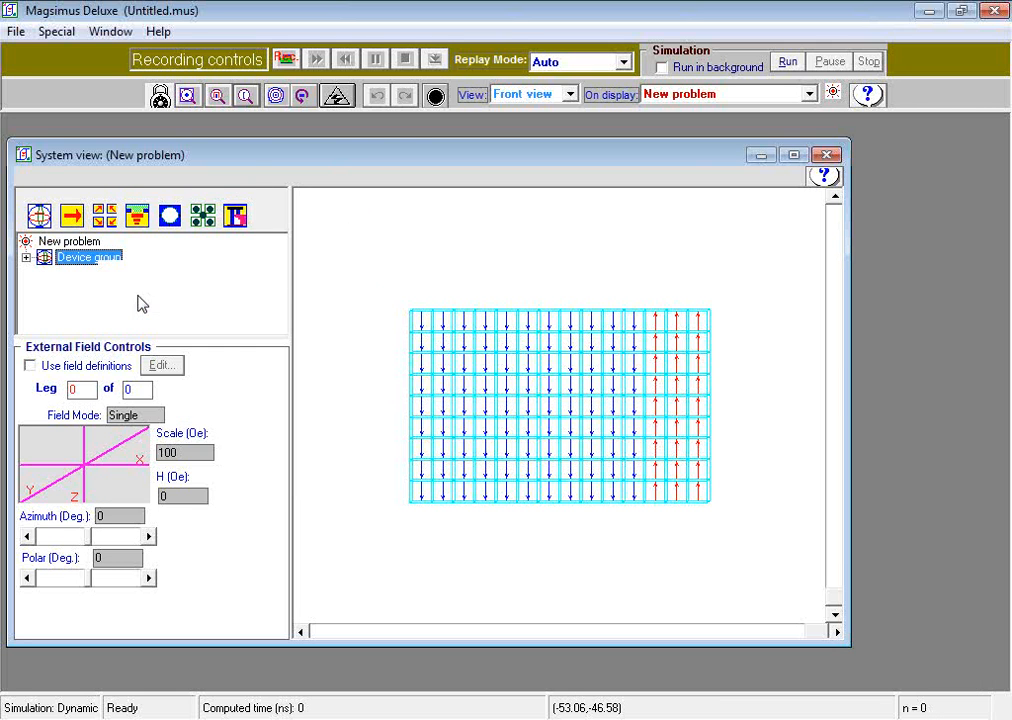
left_click_drag(517, 185, 481, 178)
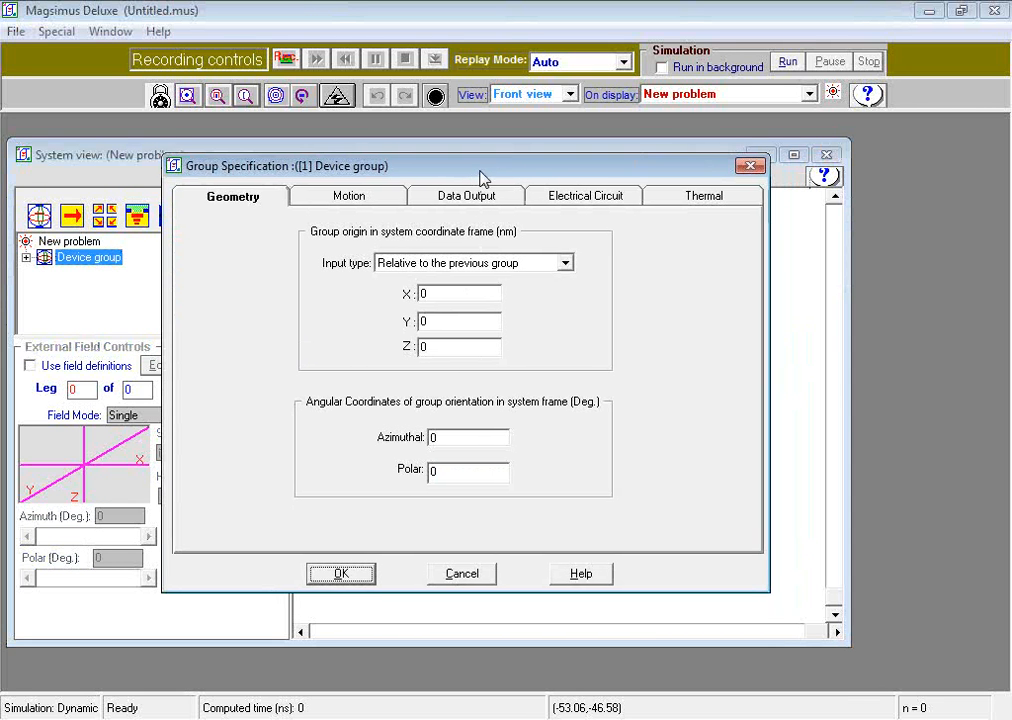
left_click(723, 42)
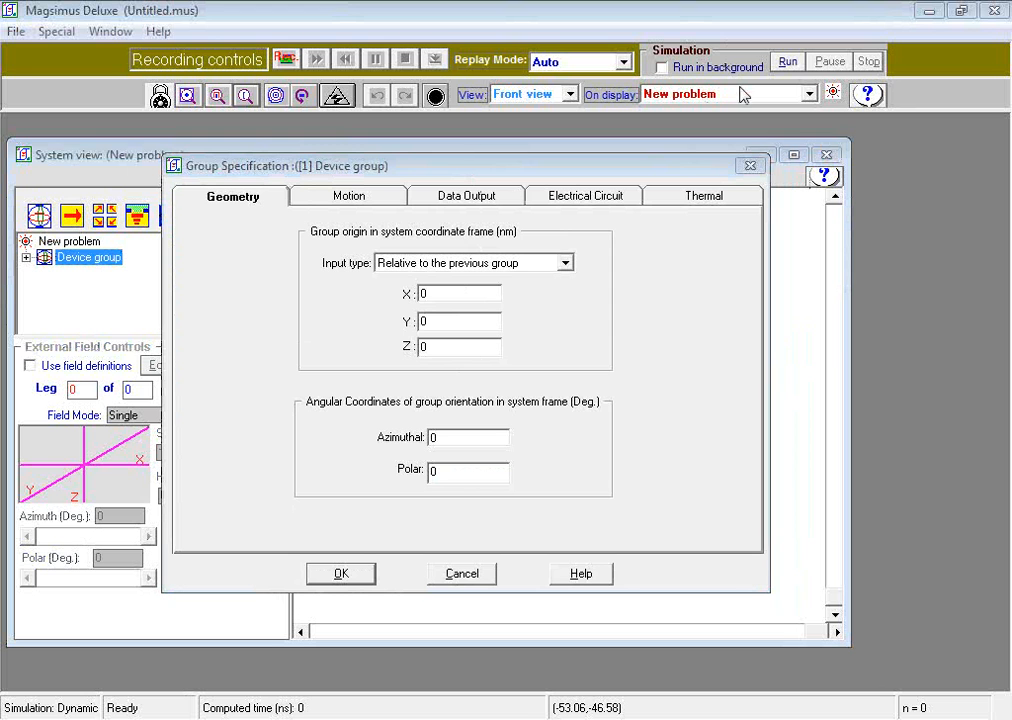
left_click(571, 201)
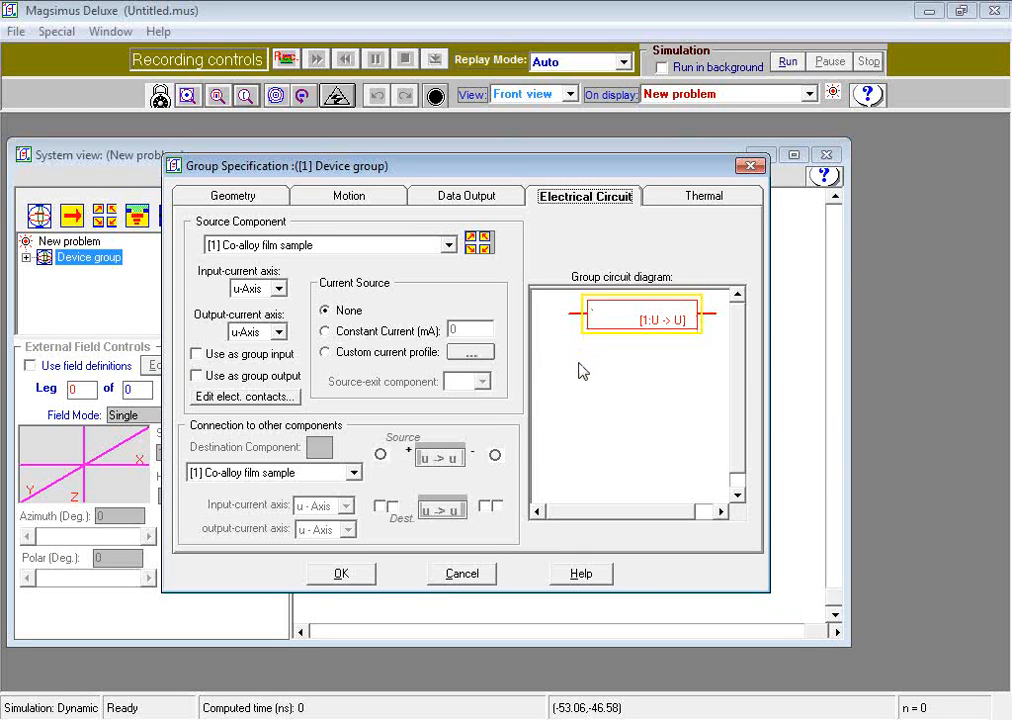
left_click(325, 354)
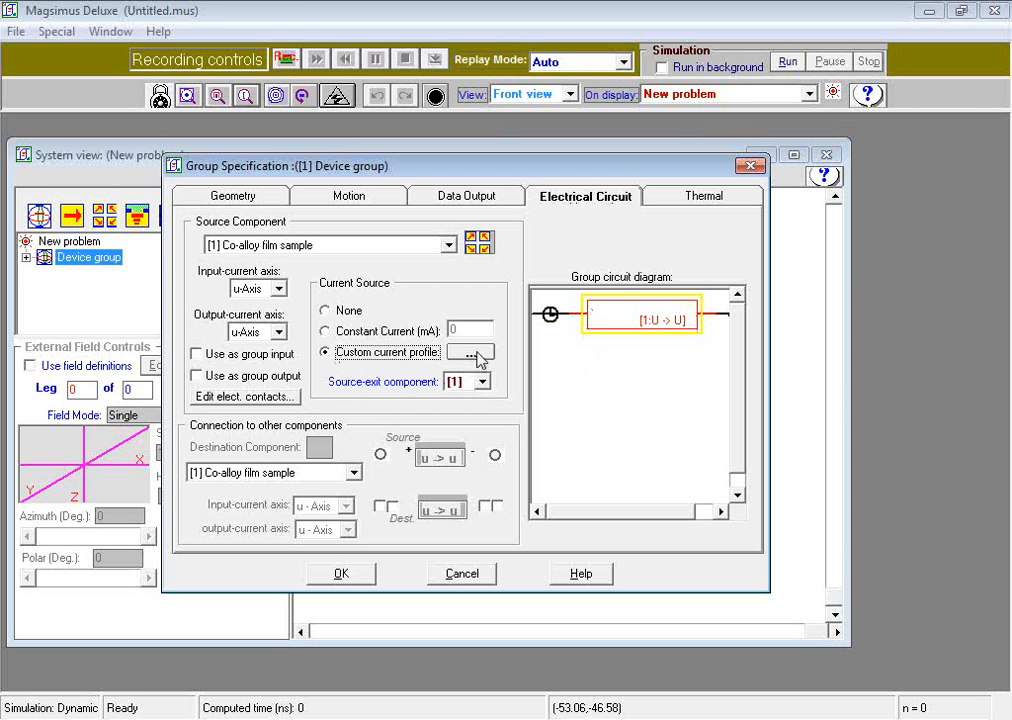
left_click(480, 357)
left_click_drag(528, 13, 515, 157)
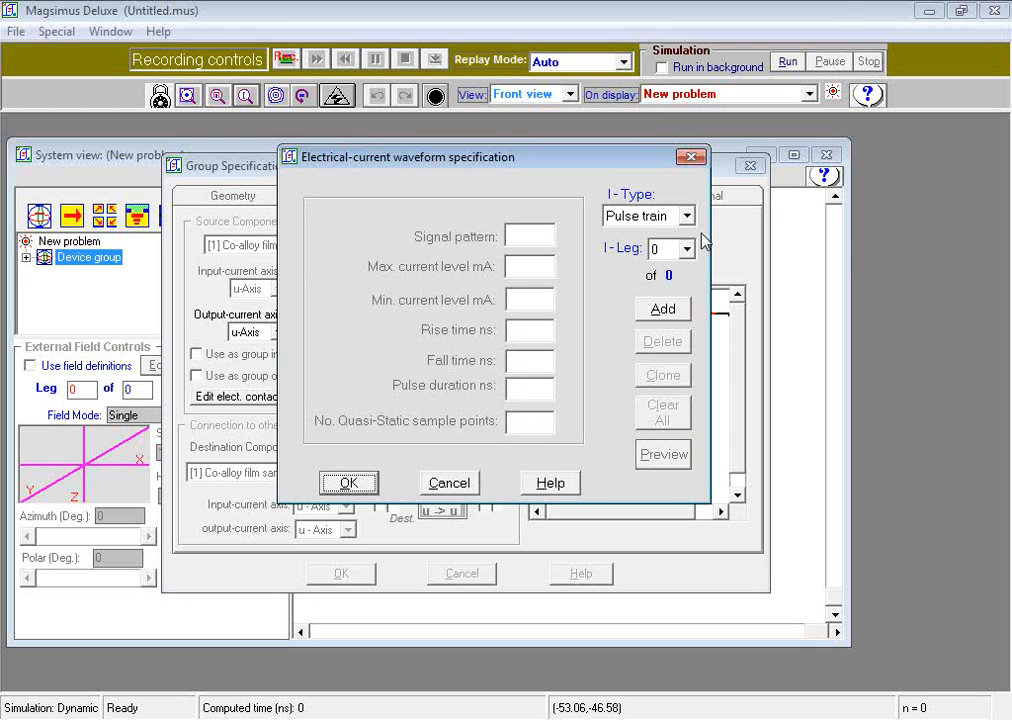
Step: Add a pulse-train current leg with signal pattern 010 and a maximum current level of 1.5 mA
left_click(681, 312)
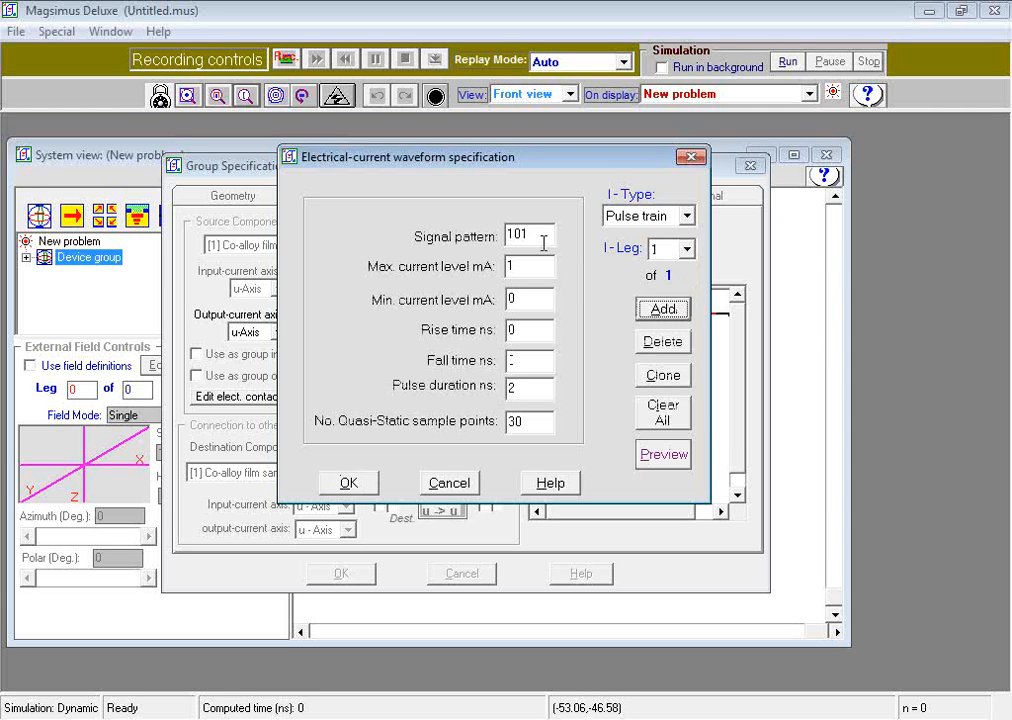
left_click_drag(543, 234, 468, 242)
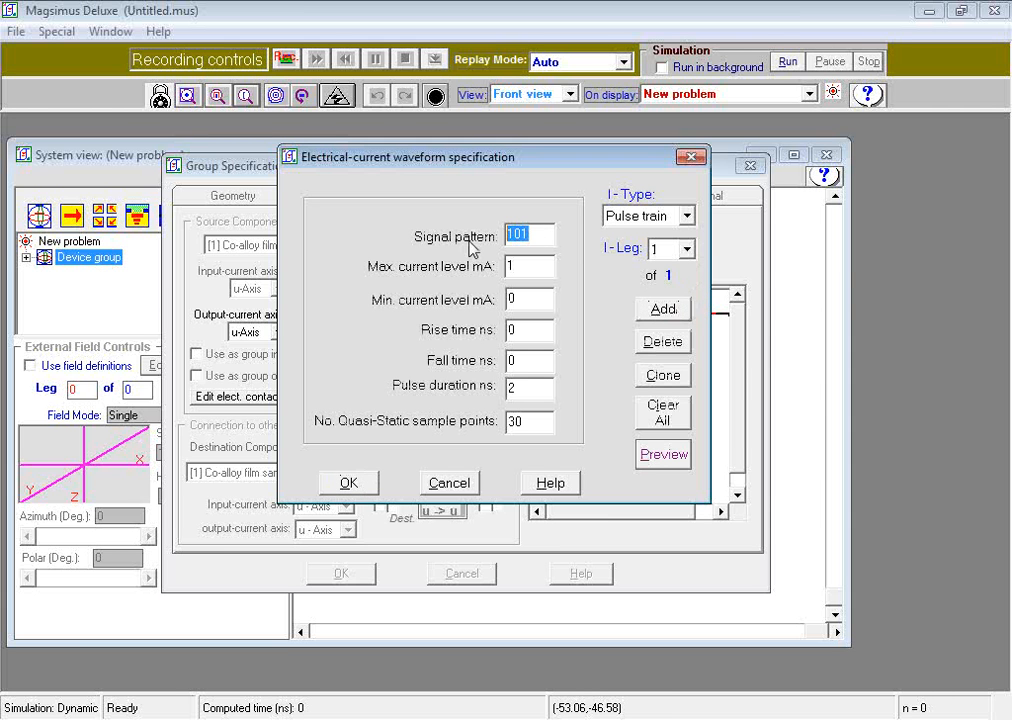
type("0")
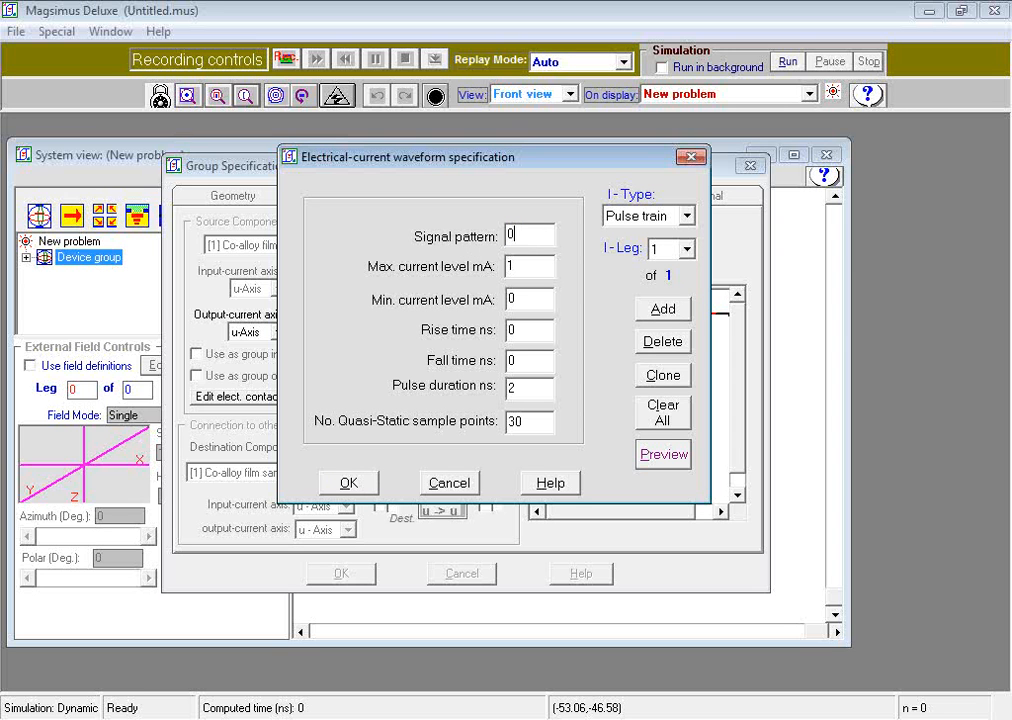
type("10")
left_click(517, 262)
Step: Set the first leg's rise and fall times to 5 ns, pulse duration to 0 ns and sample points to 50, and preview the waveform
double_click(510, 329)
type("5")
double_click(512, 360)
type("5")
double_click(521, 389)
type("0")
double_click(515, 421)
type("5")
left_click(676, 460)
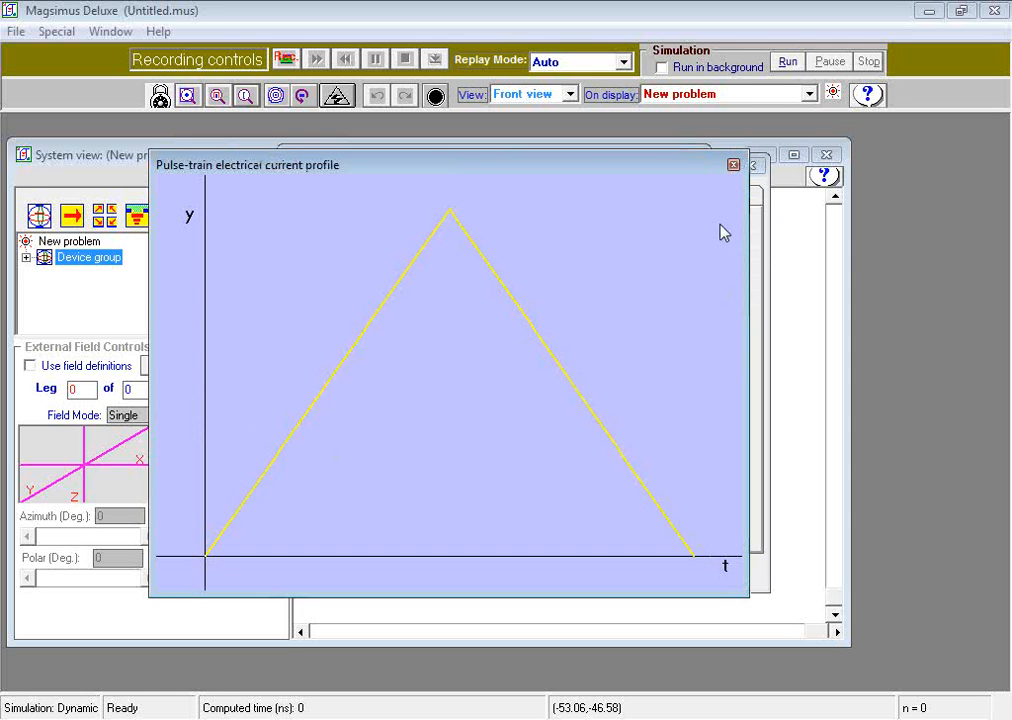
left_click(733, 164)
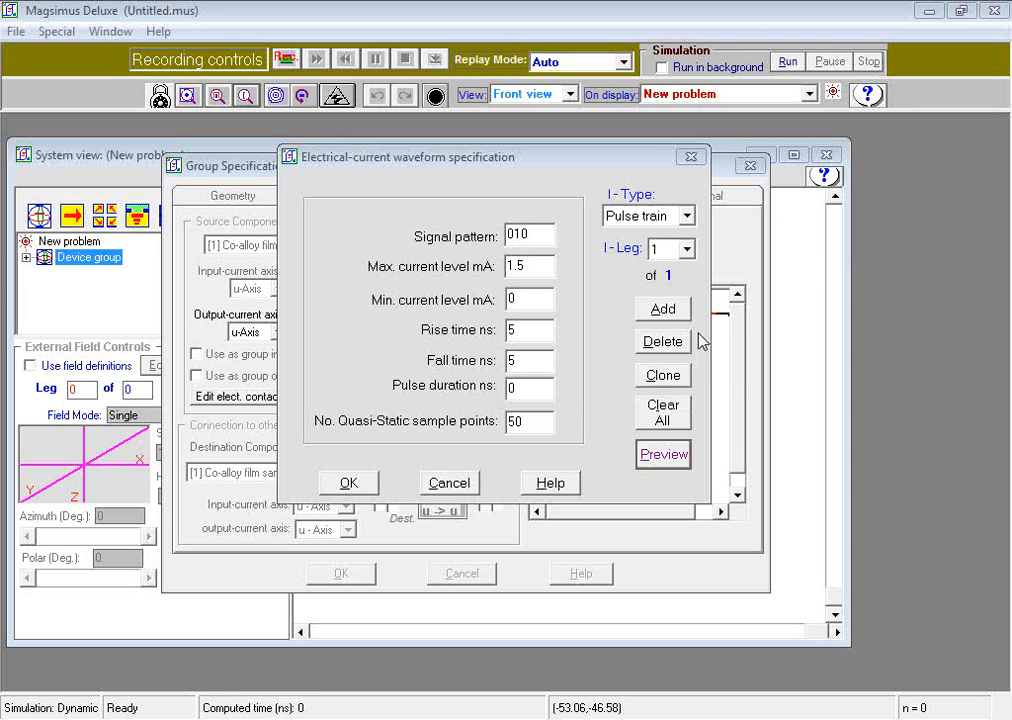
Step: Clone the leg, set the copy's signal pattern to 101, maximum current to 0 mA and minimum to -1.5 mA, and preview it
left_click(664, 378)
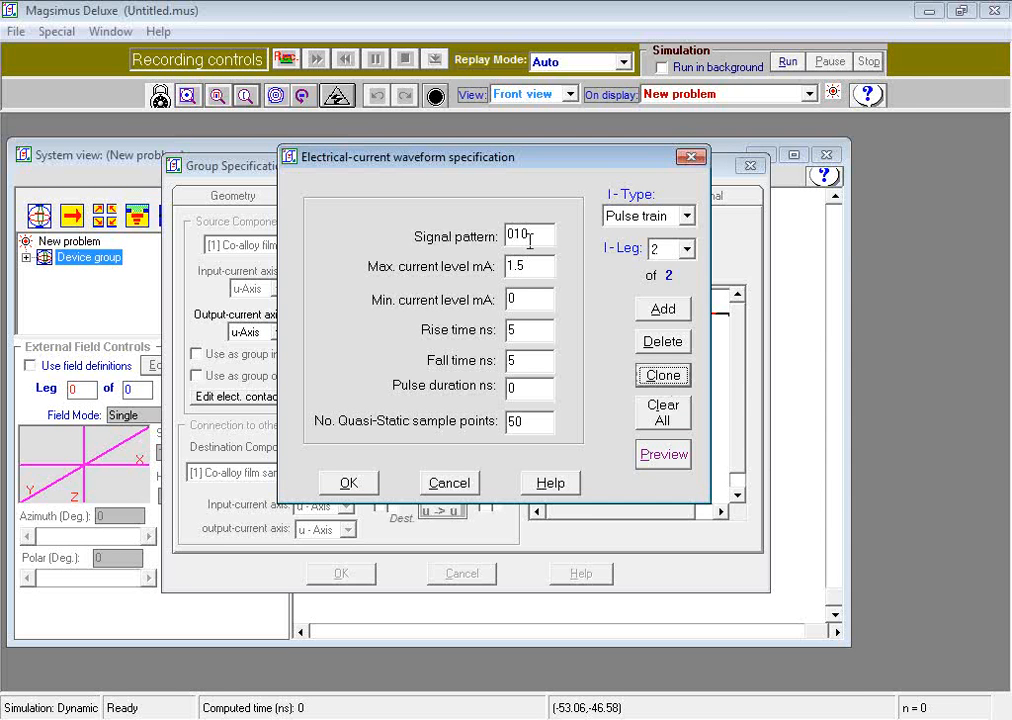
left_click_drag(532, 238, 507, 240)
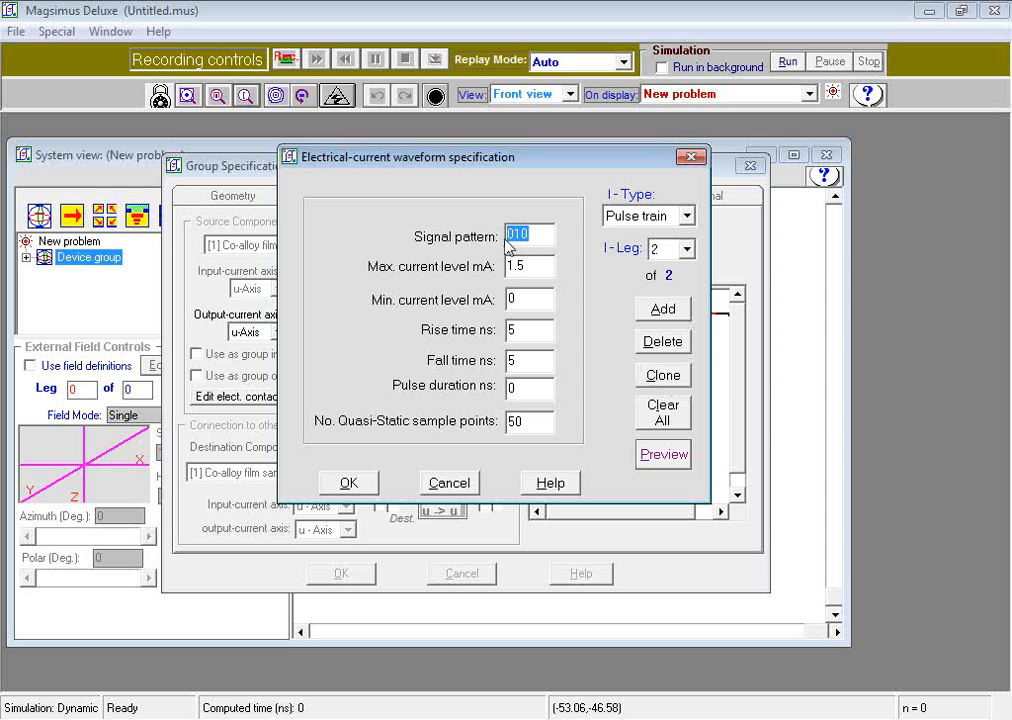
type("1")
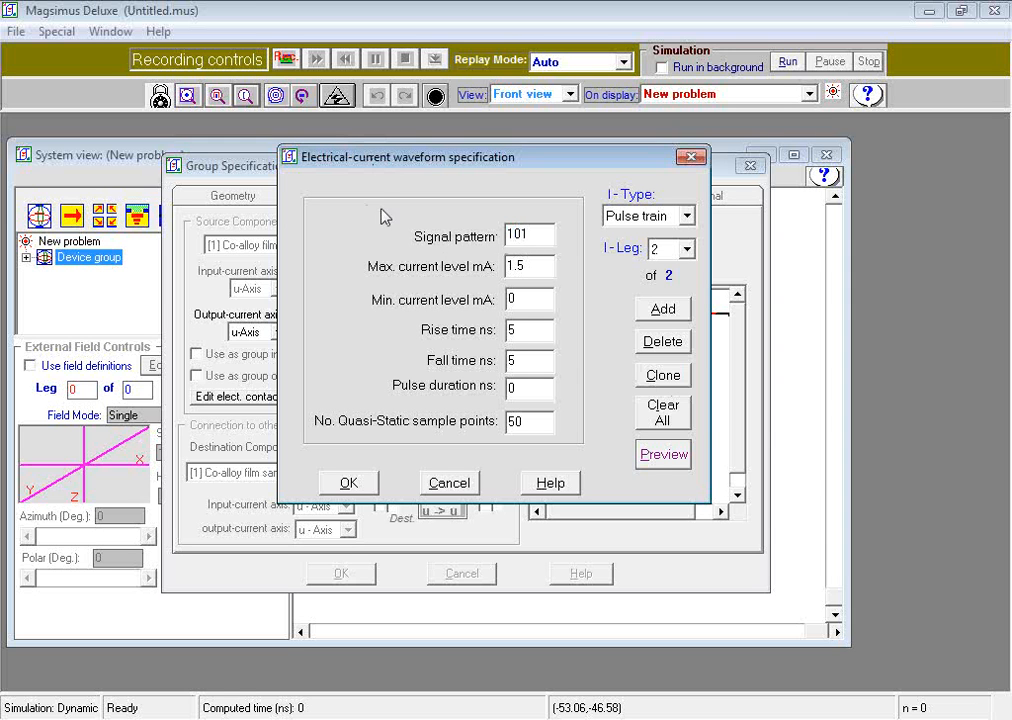
left_click_drag(524, 266, 511, 298)
type("0")
type("-1.5")
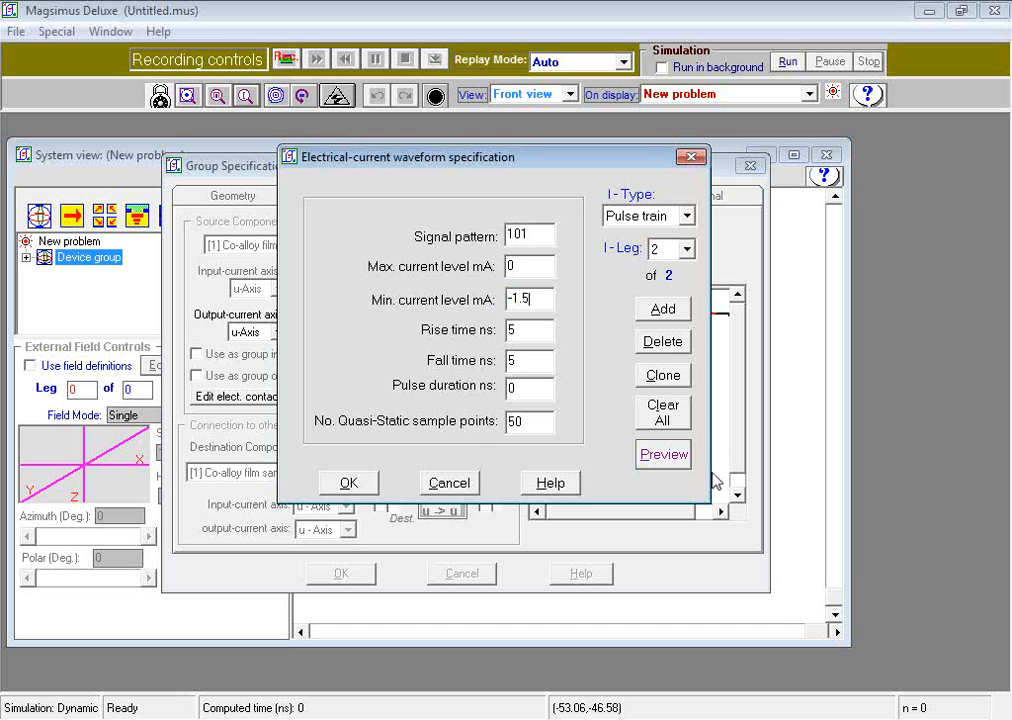
left_click(680, 463)
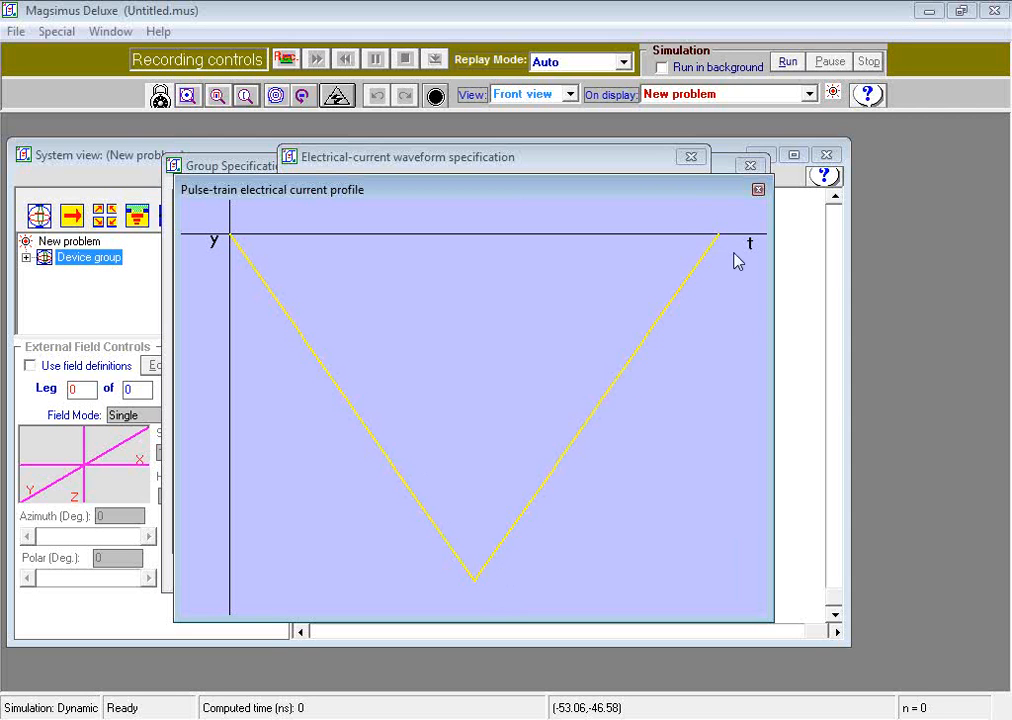
Step: Accept the two-leg current waveform and redefine the Co-alloy film's input electrical contact as the panel from (1, 3) to (1, 7)
left_click(757, 190)
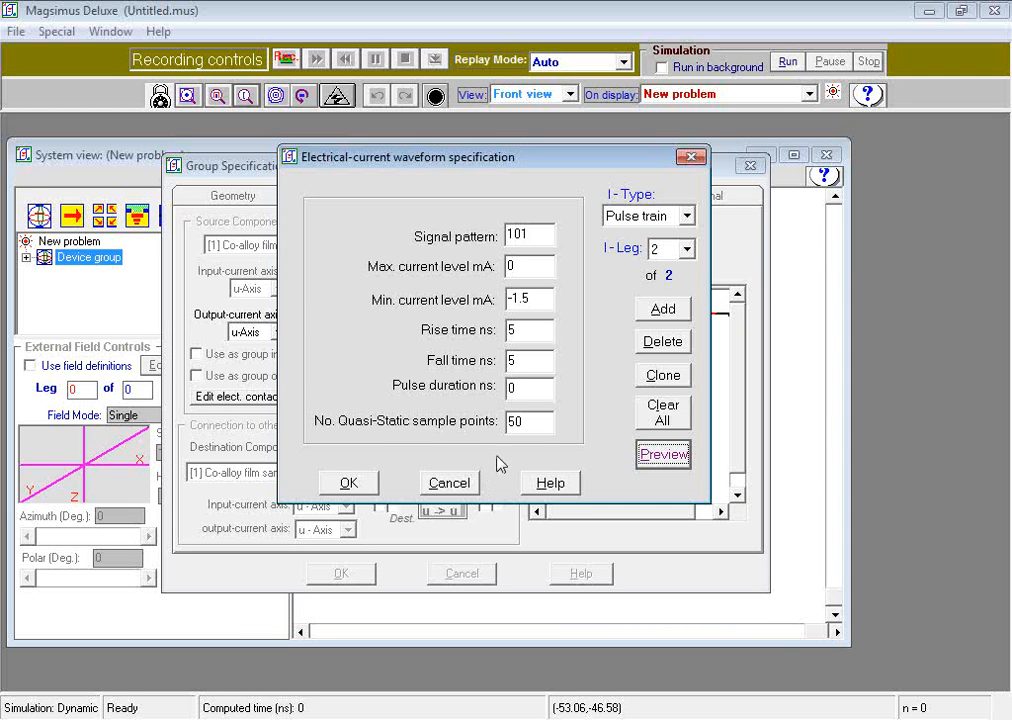
left_click(349, 484)
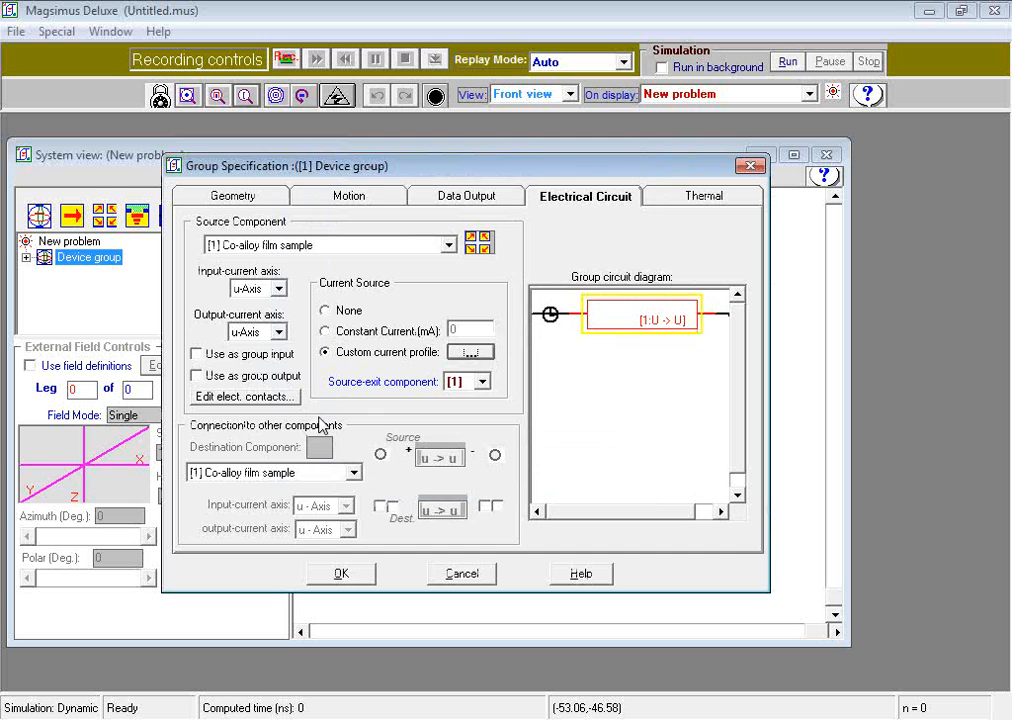
left_click(240, 398)
left_click_drag(309, 16, 468, 203)
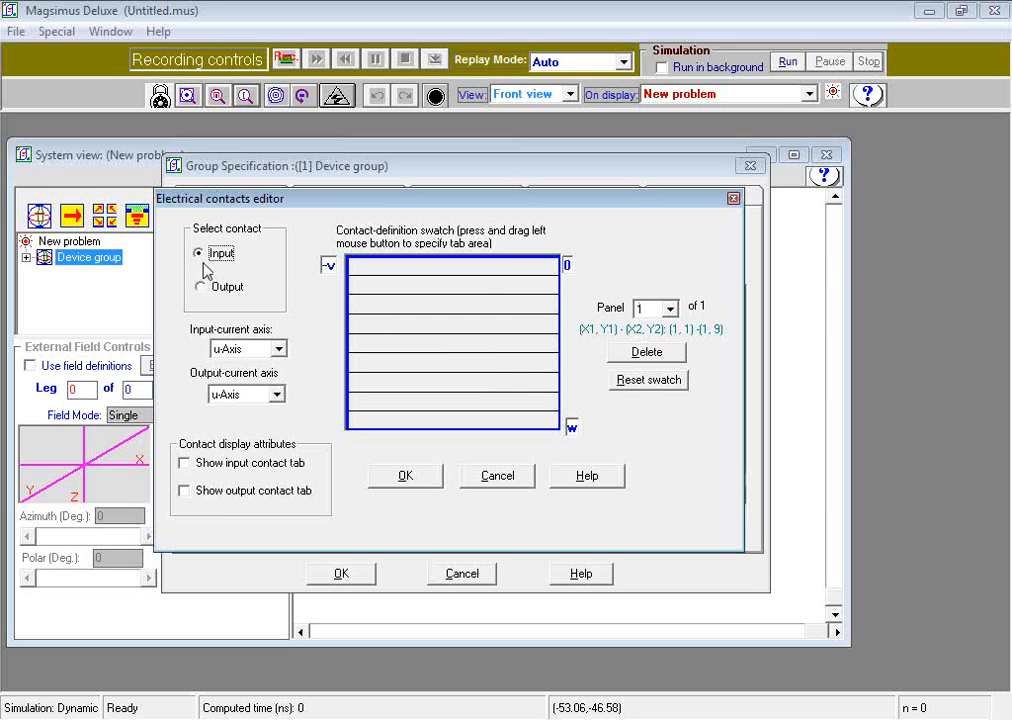
left_click(646, 382)
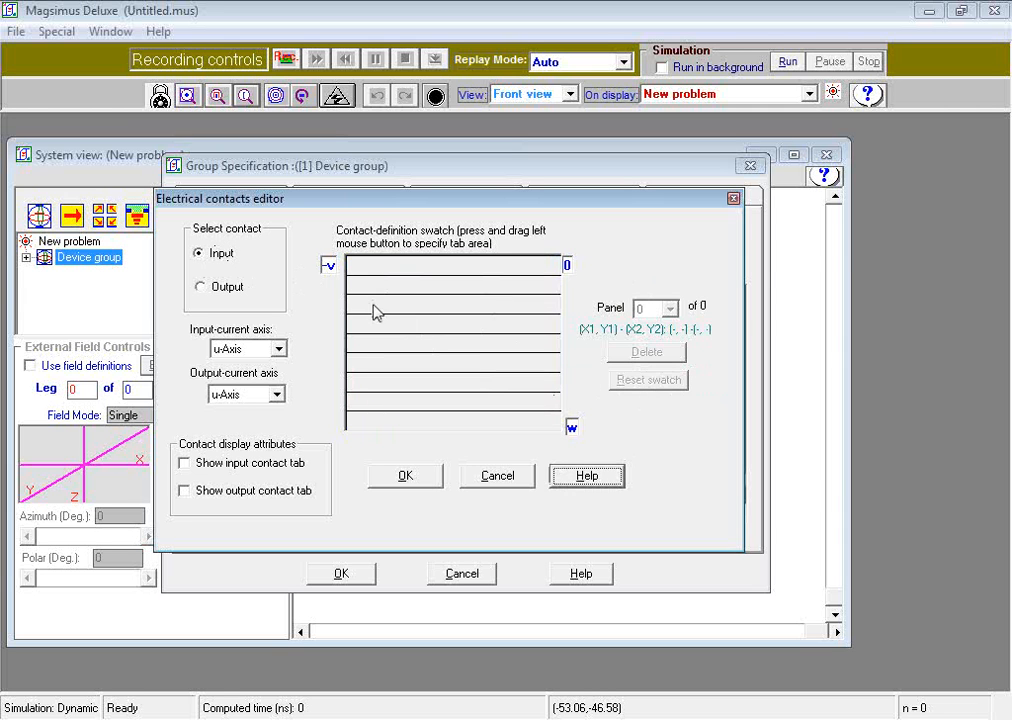
left_click_drag(369, 304, 550, 384)
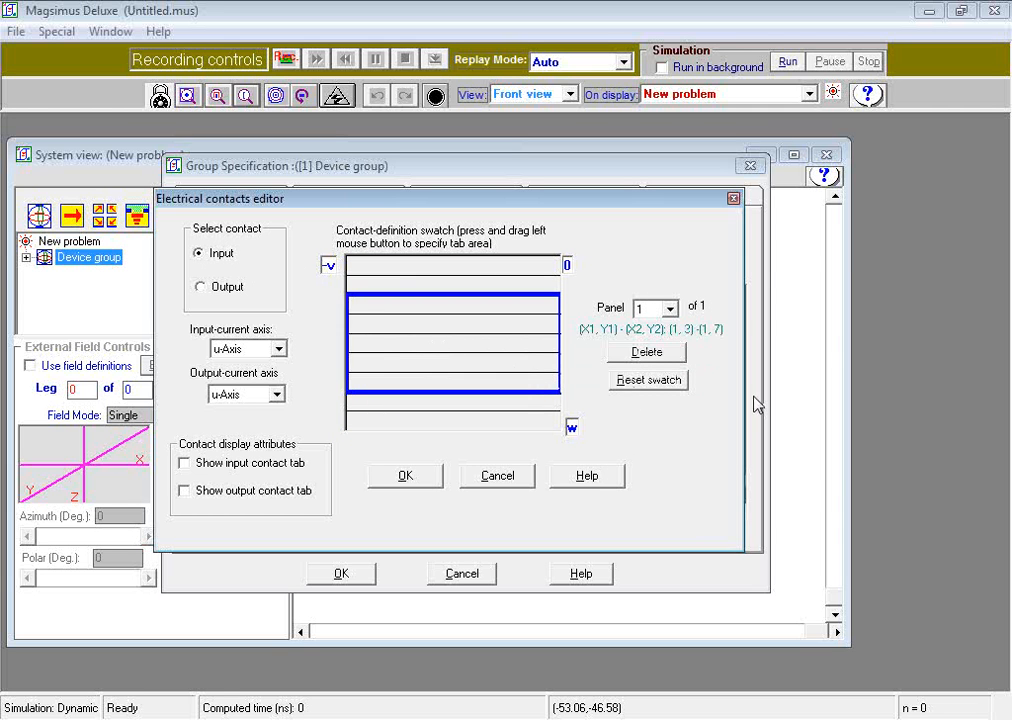
Step: Reset the film's output contact and redefine it as the panel from (1, 3) to (1, 7)
left_click(203, 288)
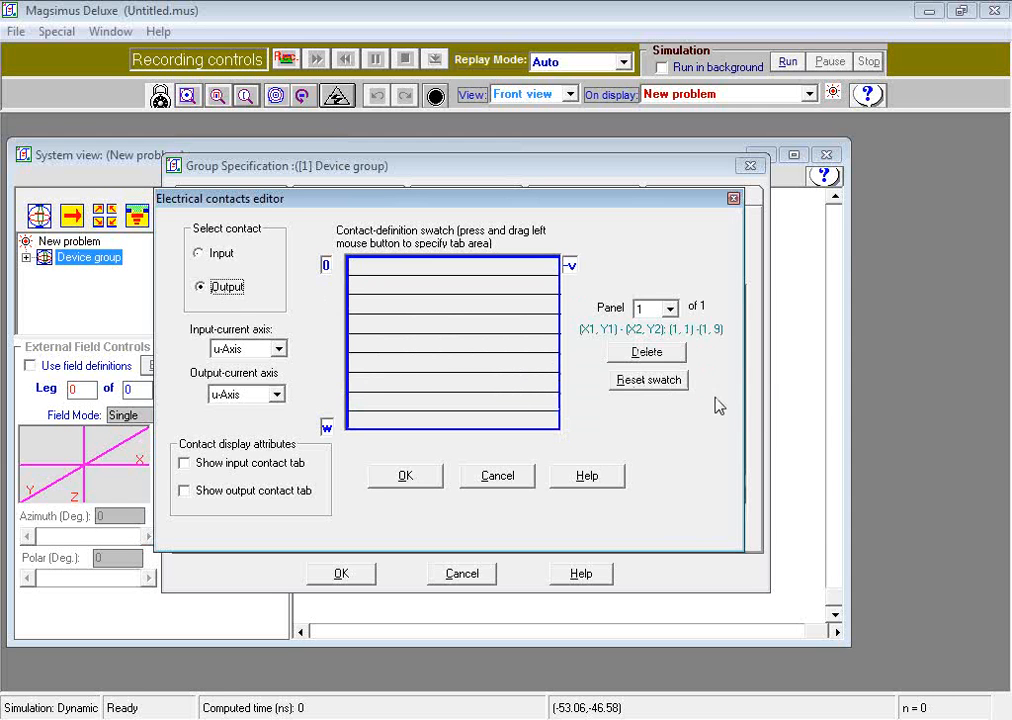
left_click(673, 385)
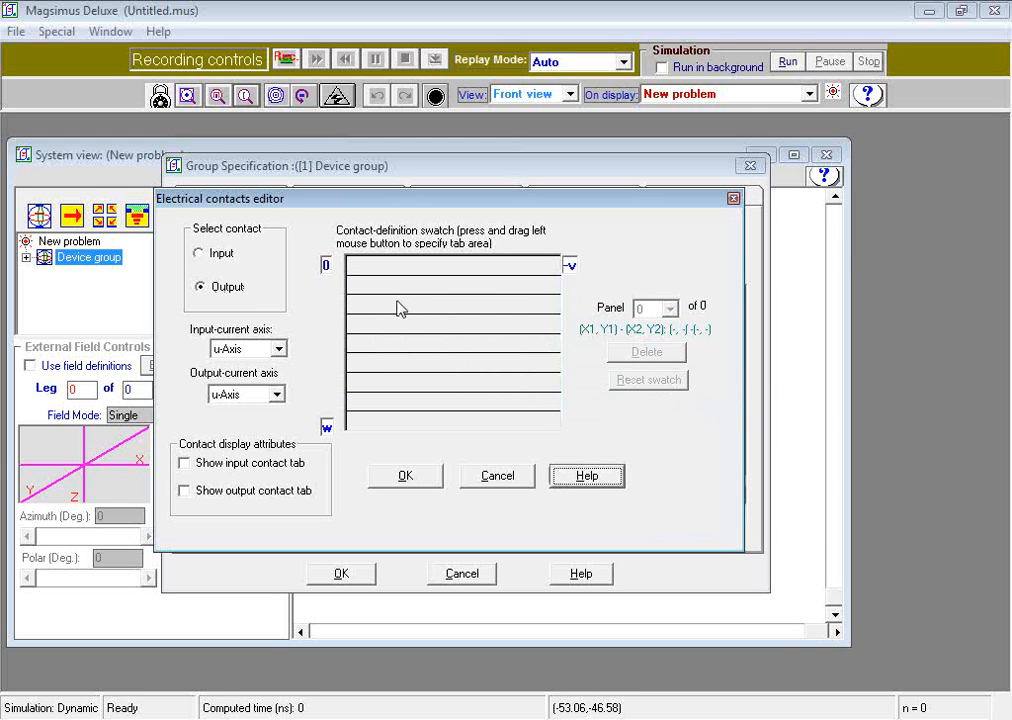
left_click_drag(360, 300, 542, 384)
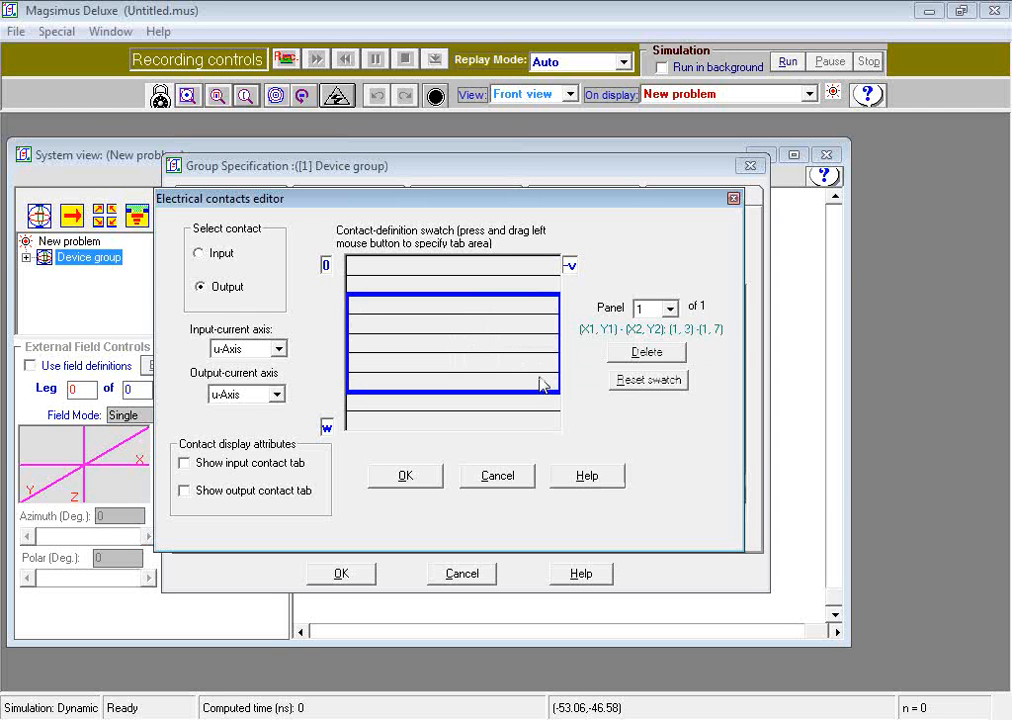
Step: Show the input and output contact tabs, and accept the contact and Device group settings
left_click(183, 466)
left_click(184, 491)
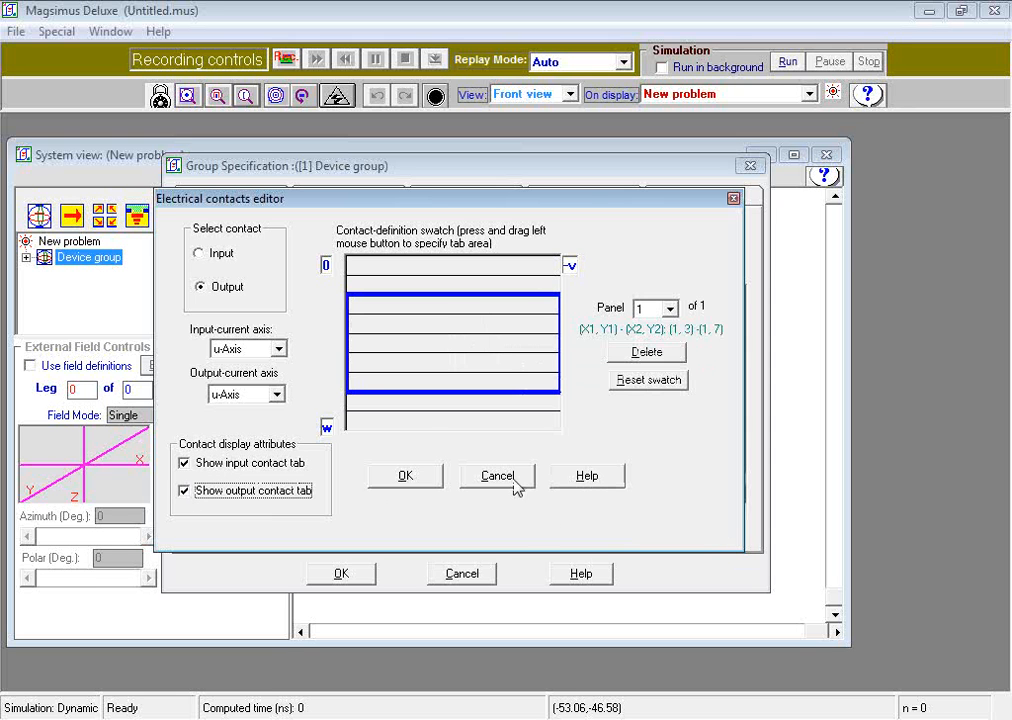
left_click(430, 484)
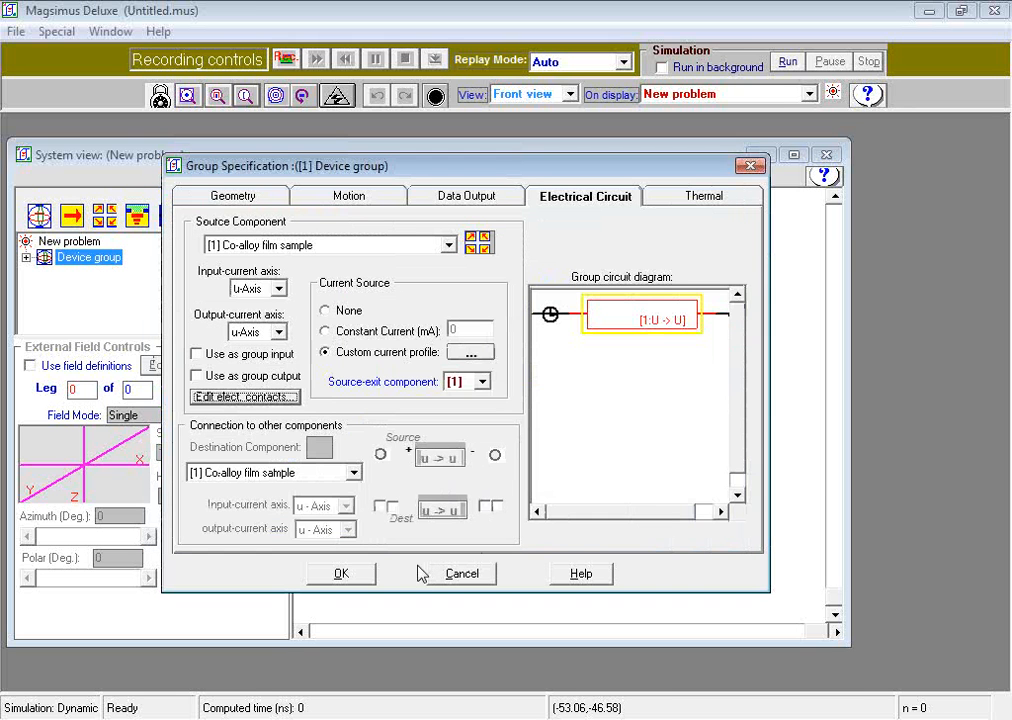
left_click(343, 575)
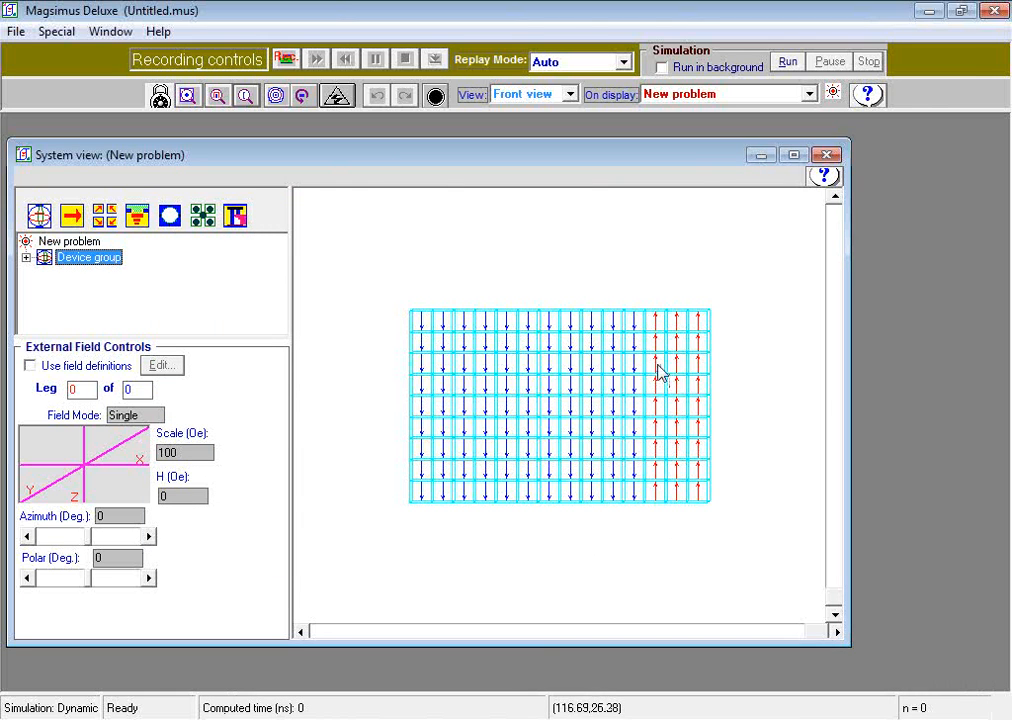
Step: Show the electrical circuits in the system view
right_click(600, 356)
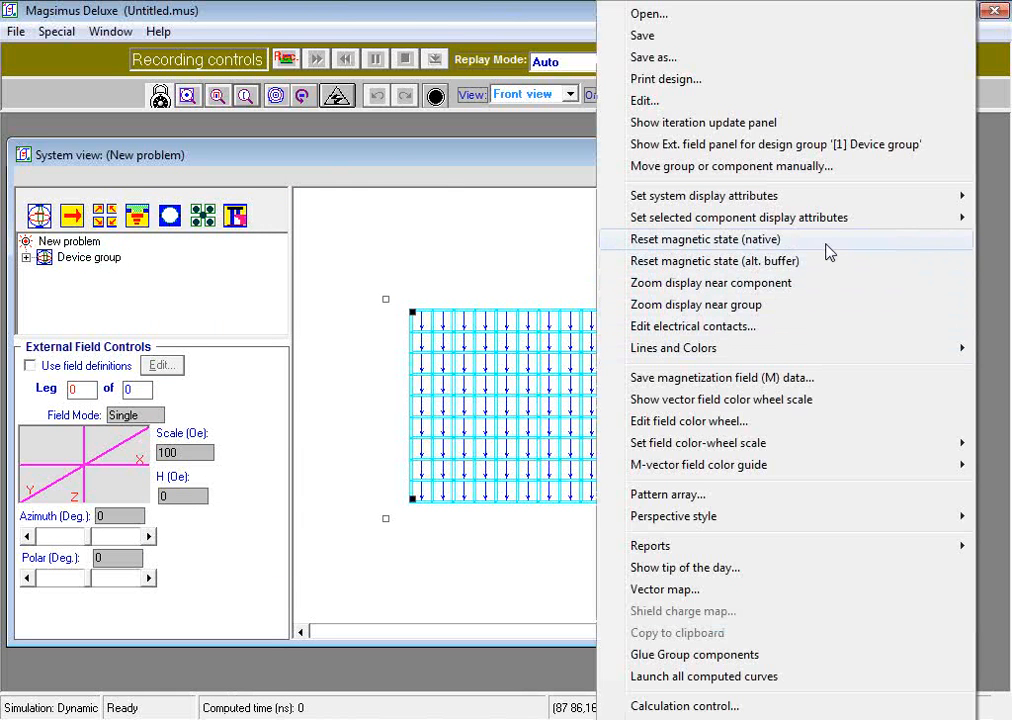
mouse_move(826, 203)
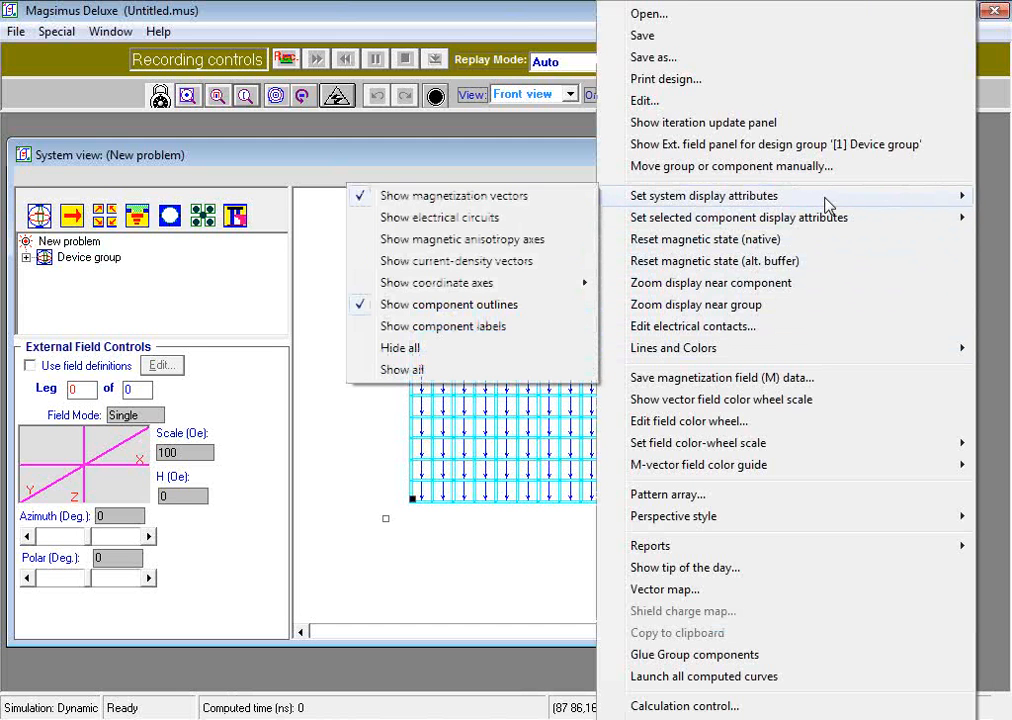
left_click(495, 218)
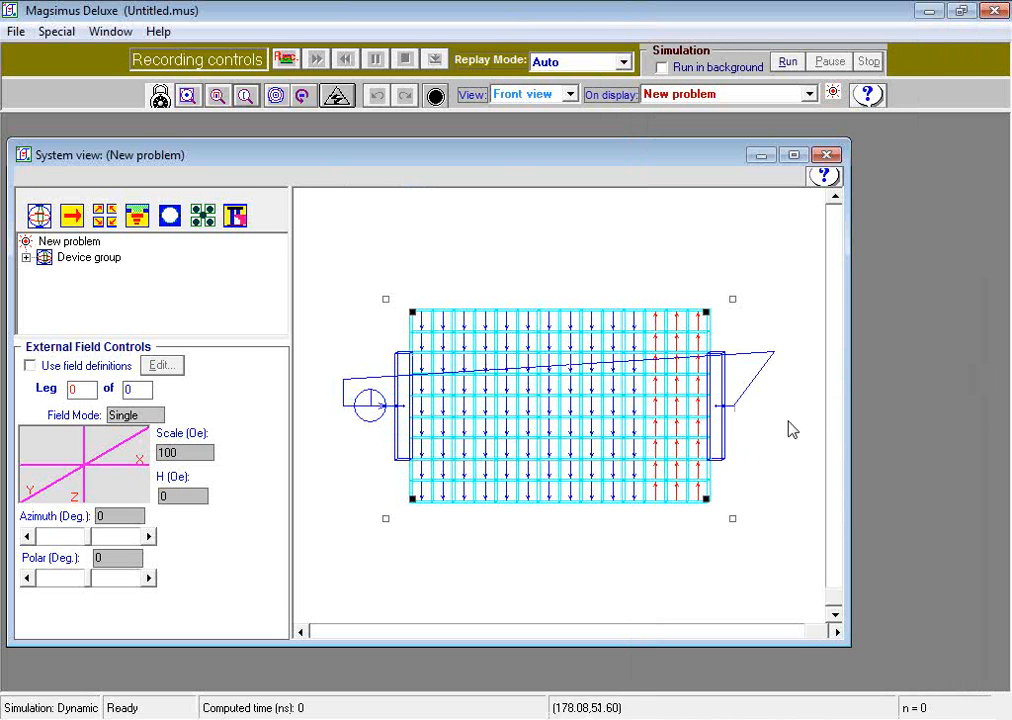
Step: Reroute the circuit wire above the film by raising its corner nodes and the current-source symbol
left_click(385, 407)
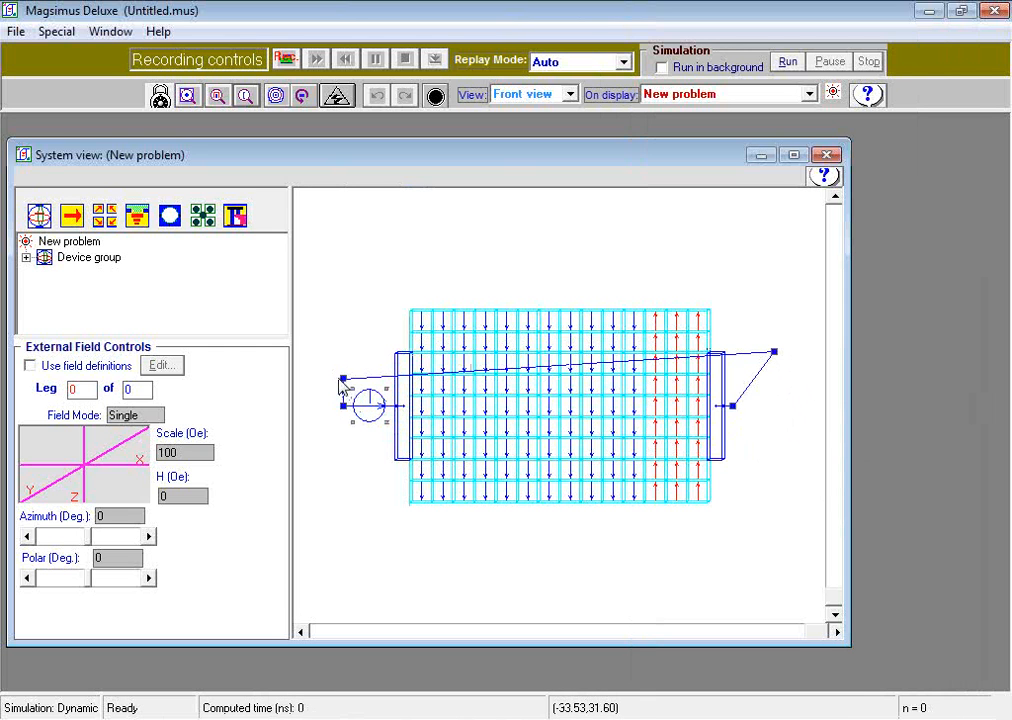
left_click_drag(342, 381, 342, 216)
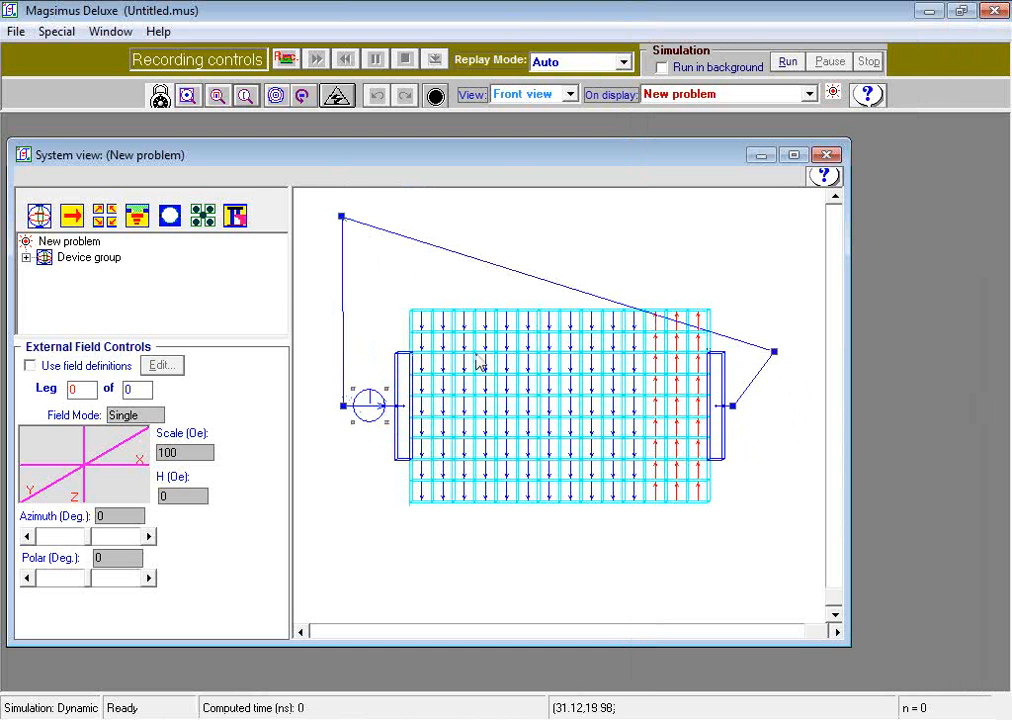
left_click_drag(777, 358, 777, 213)
left_click_drag(357, 402, 365, 310)
left_click_drag(344, 408, 334, 278)
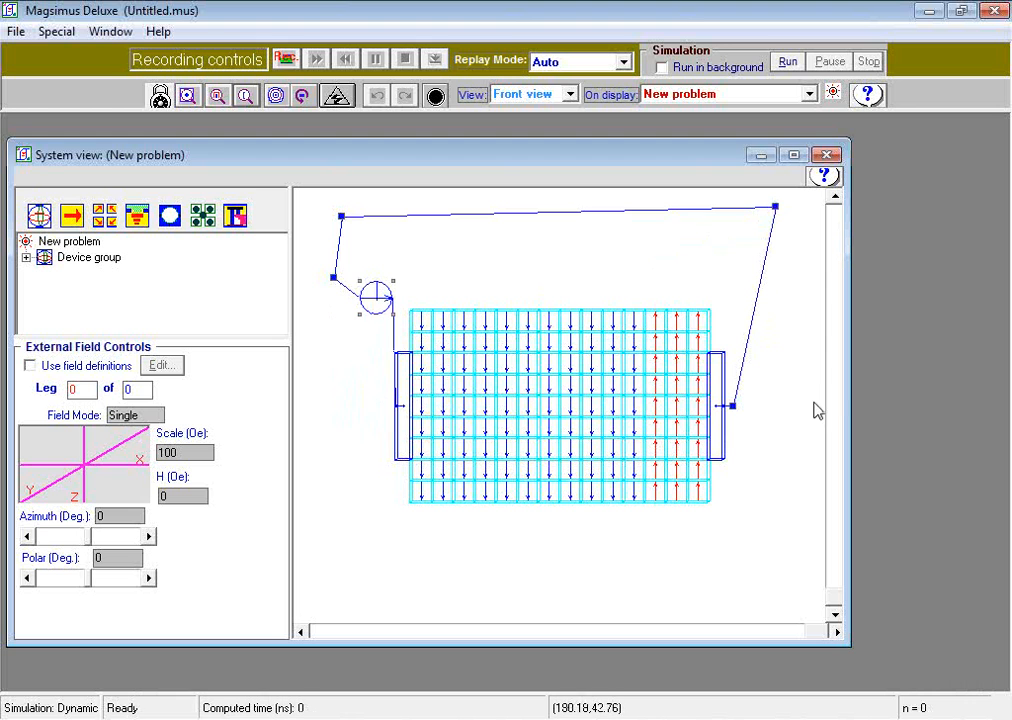
left_click(782, 465)
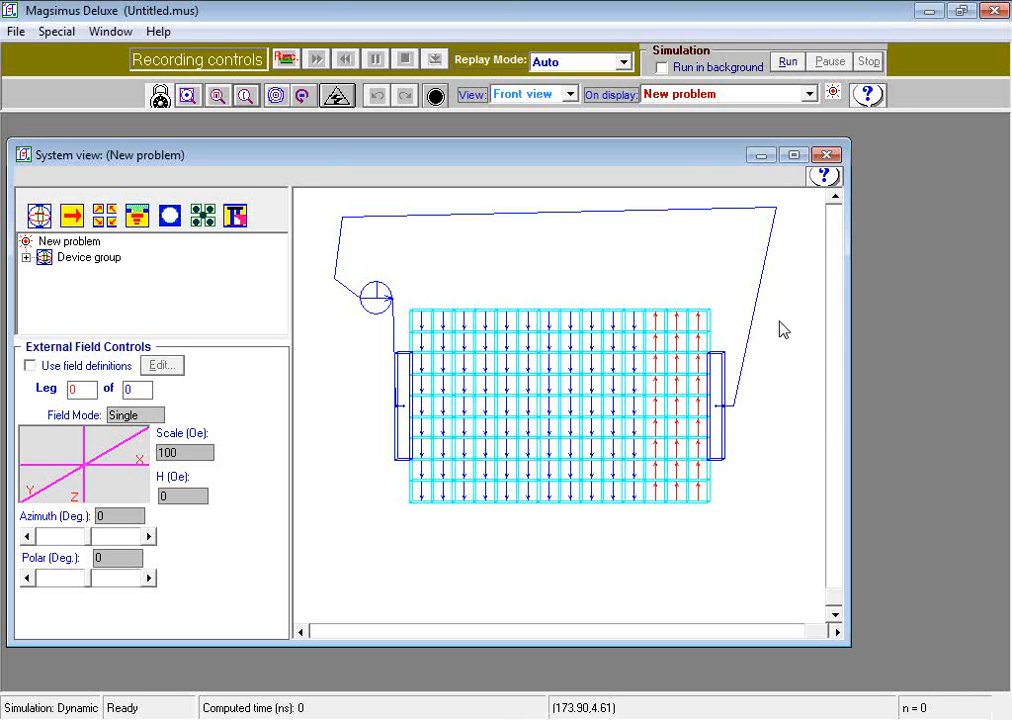
Step: Import the Passive pinning group from MODC_PassivePinners.mus in the Demos folder and expand both groups in the system tree
left_click(235, 215)
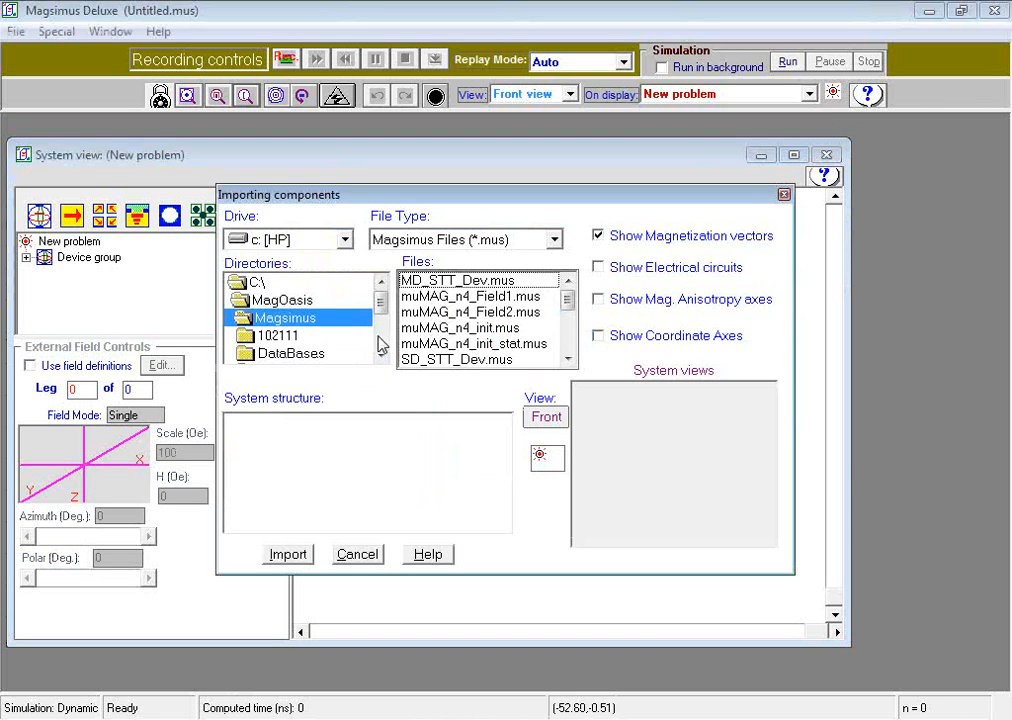
scroll(381, 328, "down", 1)
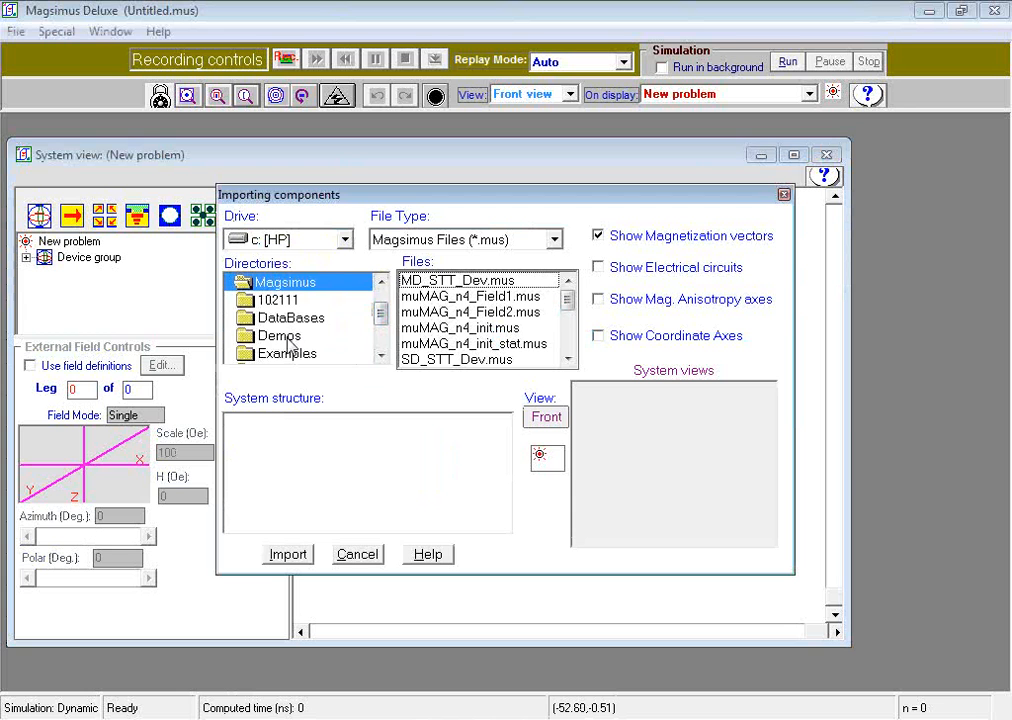
left_click(288, 337)
double_click(340, 335)
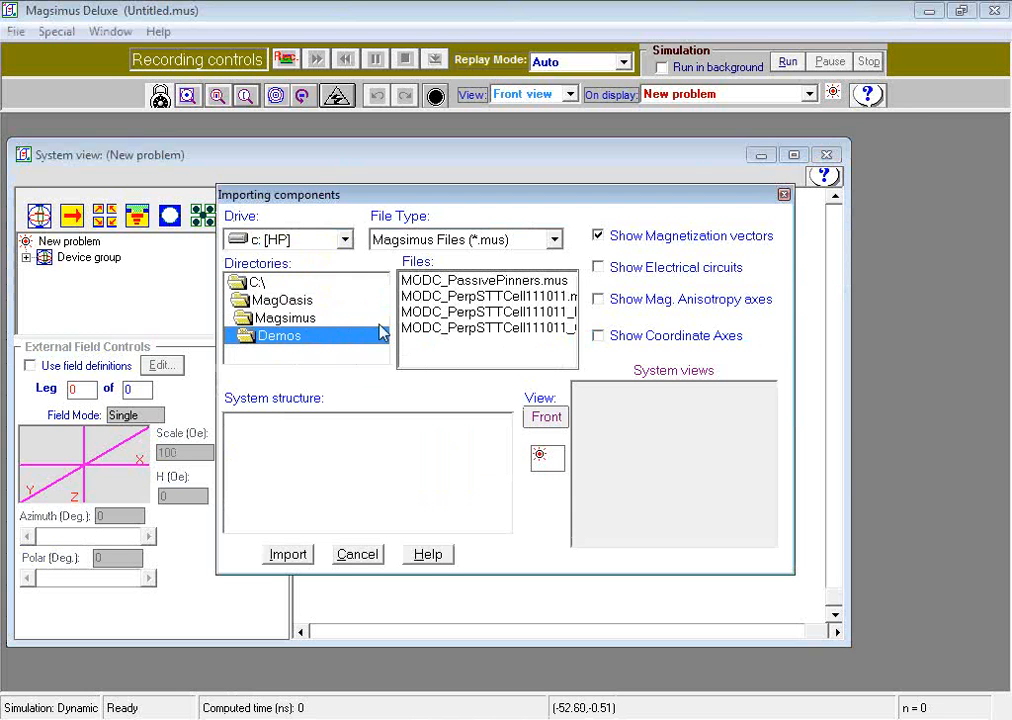
left_click(484, 281)
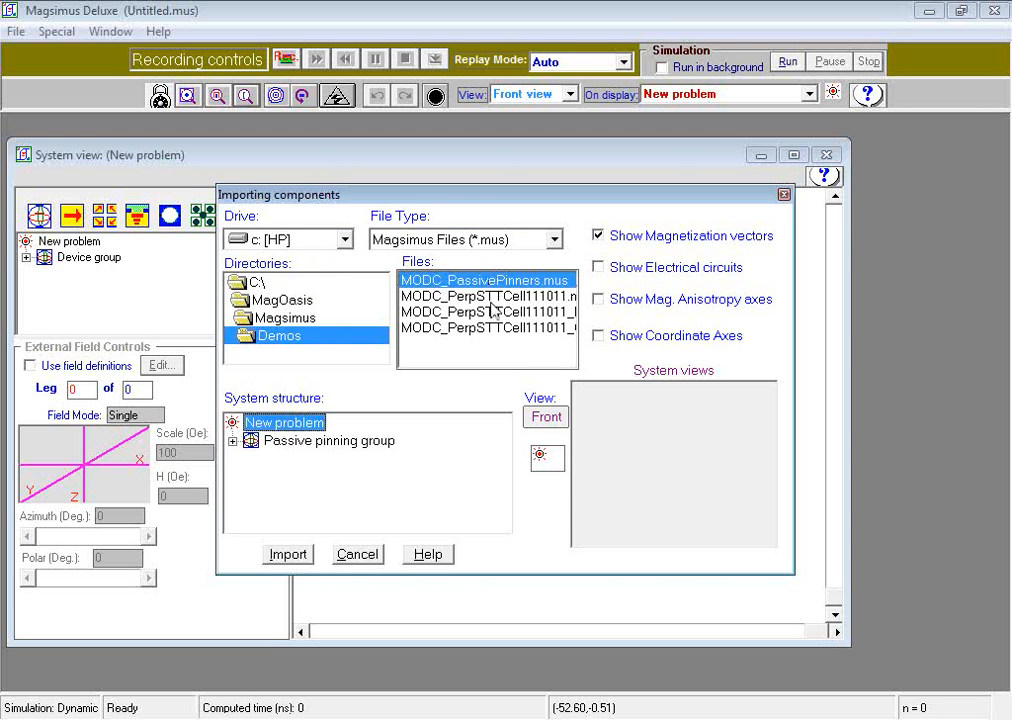
left_click(372, 443)
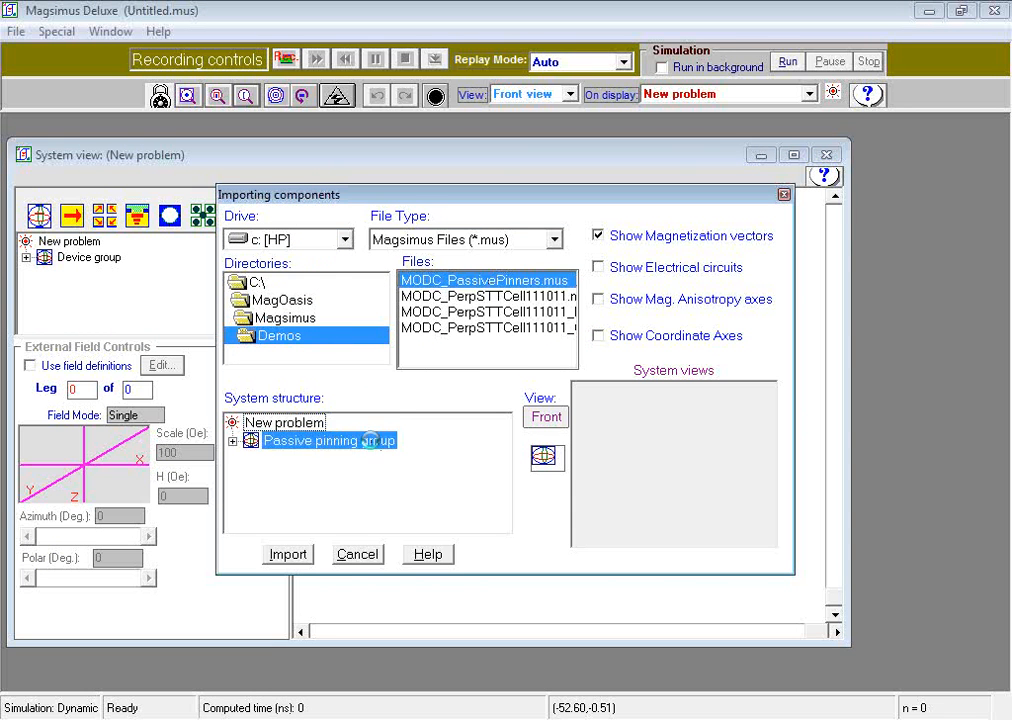
left_click(288, 555)
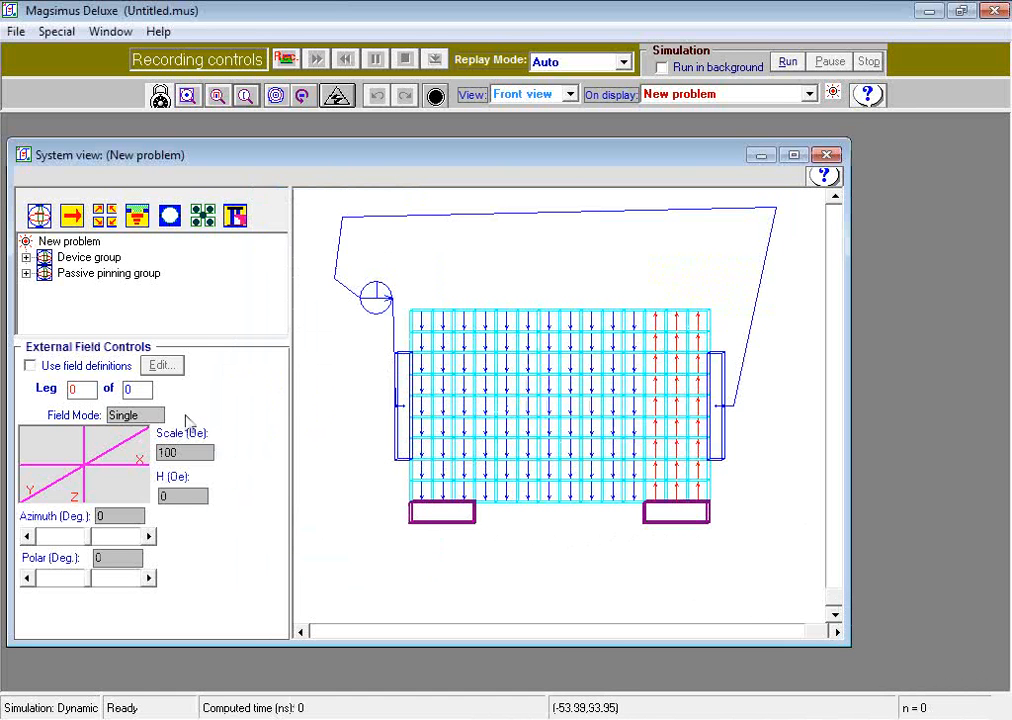
left_click(26, 272)
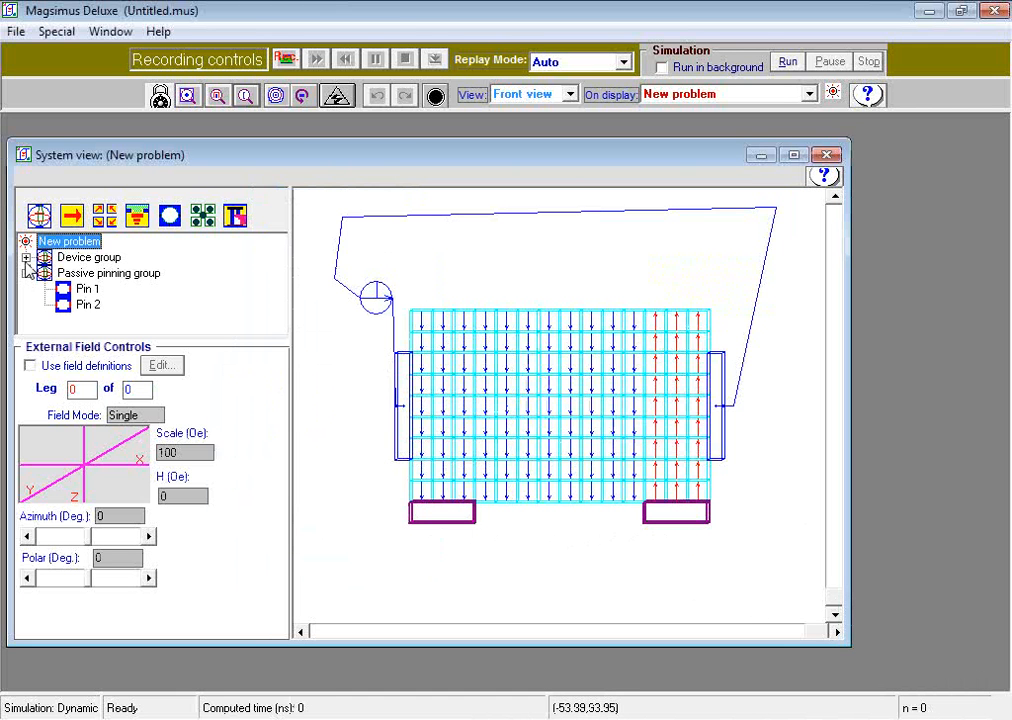
left_click(26, 257)
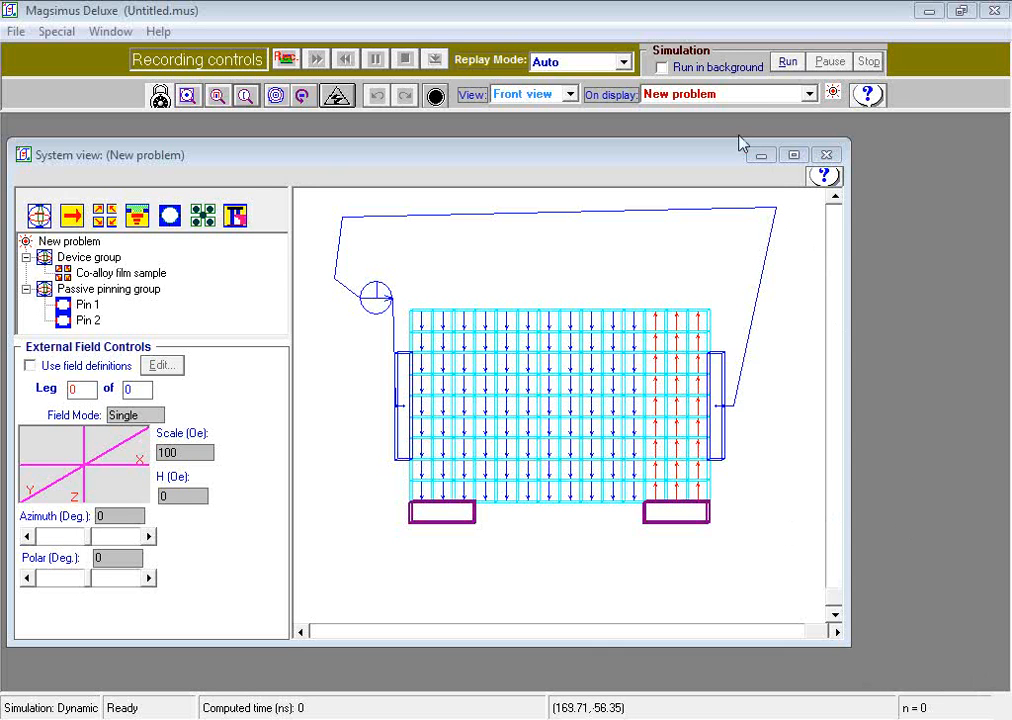
Step: Run the simulation, then move the w-component magnetization plot beside the system view and reduce its height
left_click(788, 62)
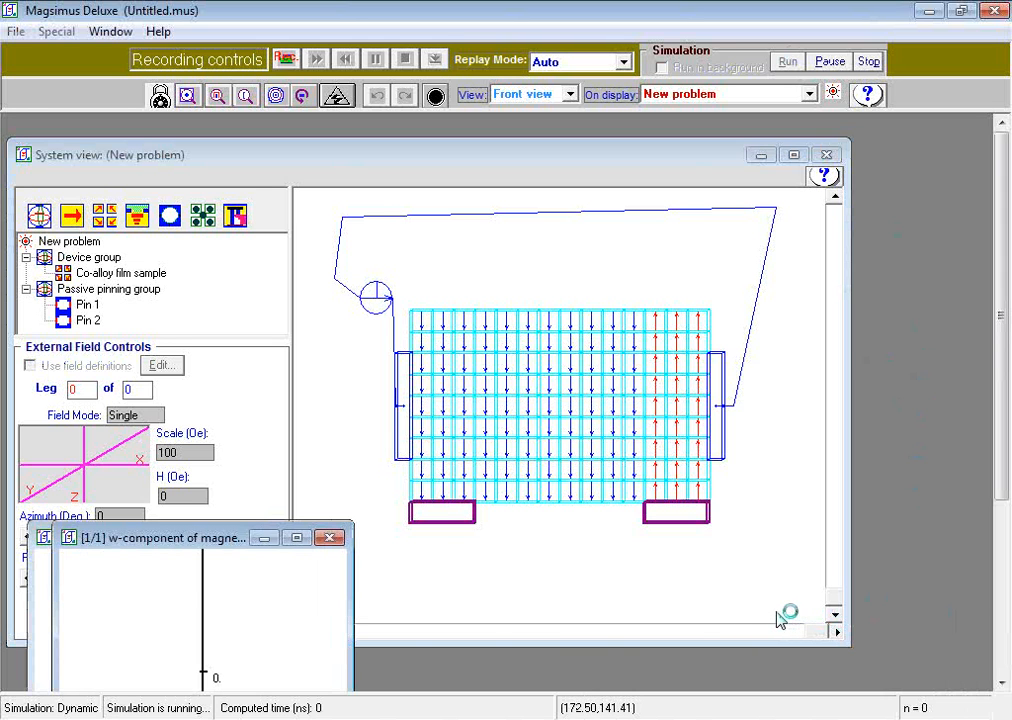
left_click_drag(195, 540, 783, 158)
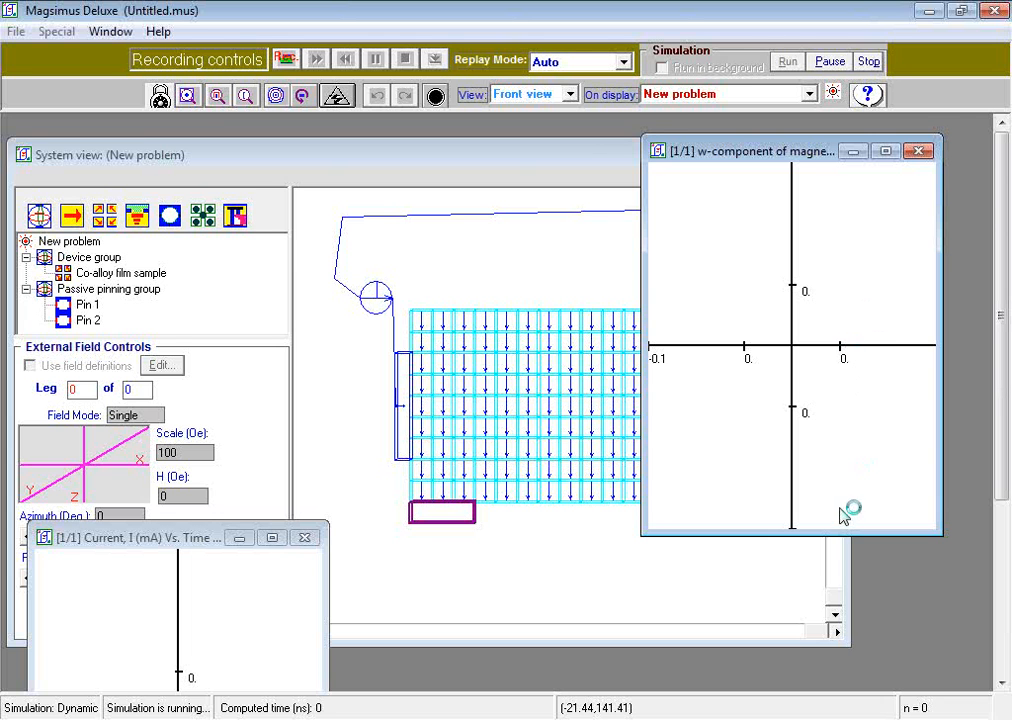
left_click(843, 542)
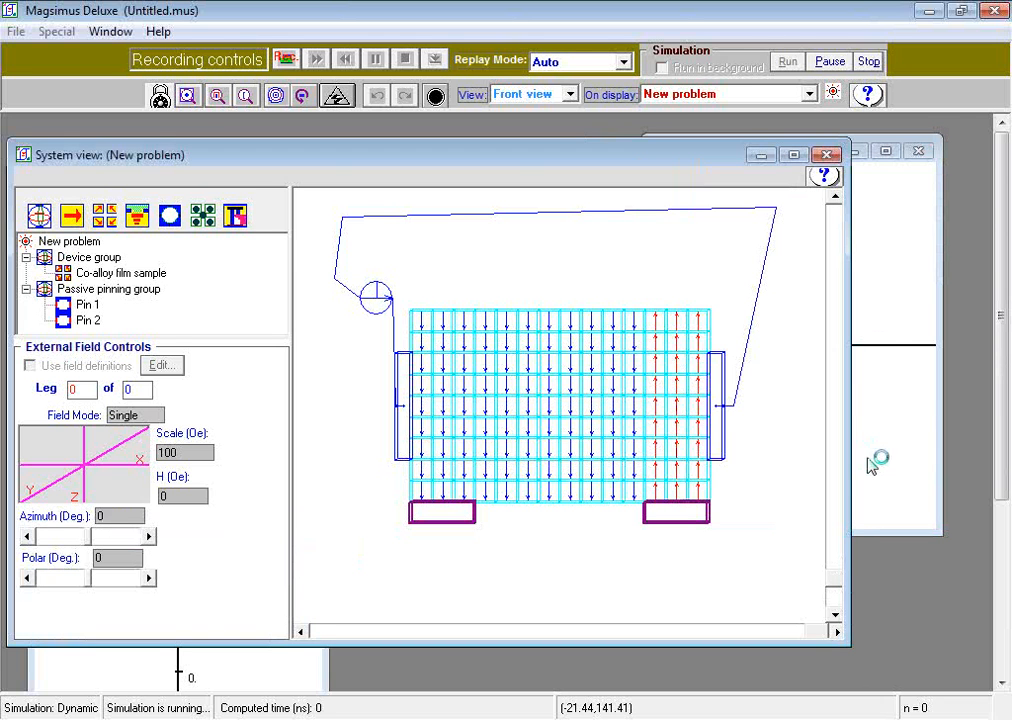
left_click(893, 532)
left_click_drag(893, 532, 910, 327)
Step: Reduce the height of the Current vs. Time plot and place it below the magnetization plot
left_click(323, 675)
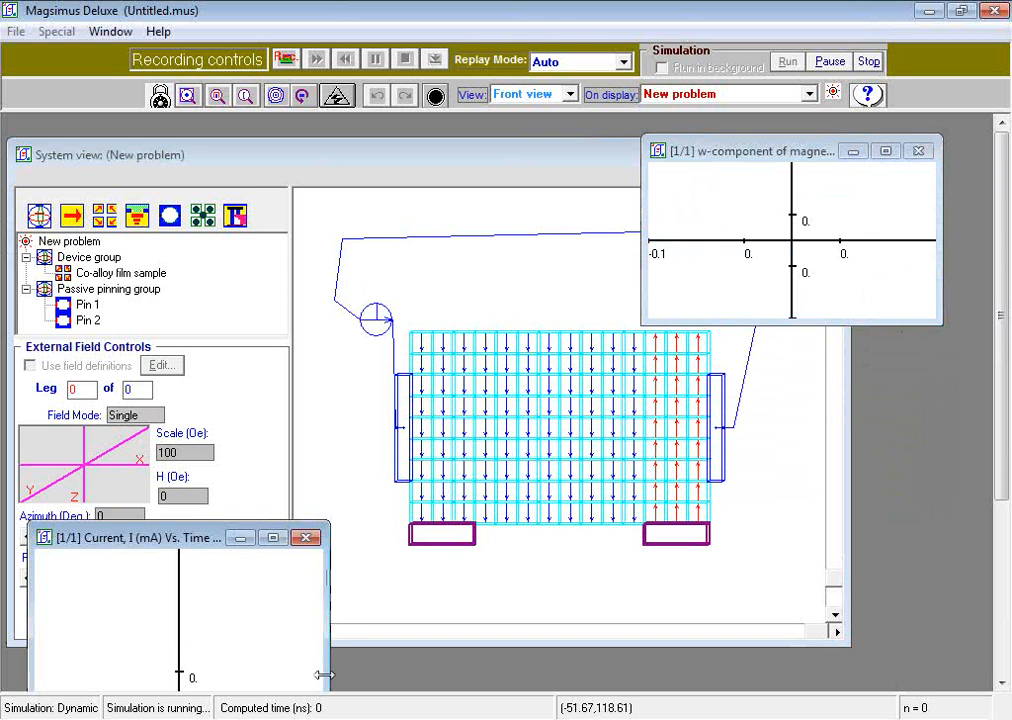
left_click_drag(185, 540, 782, 245)
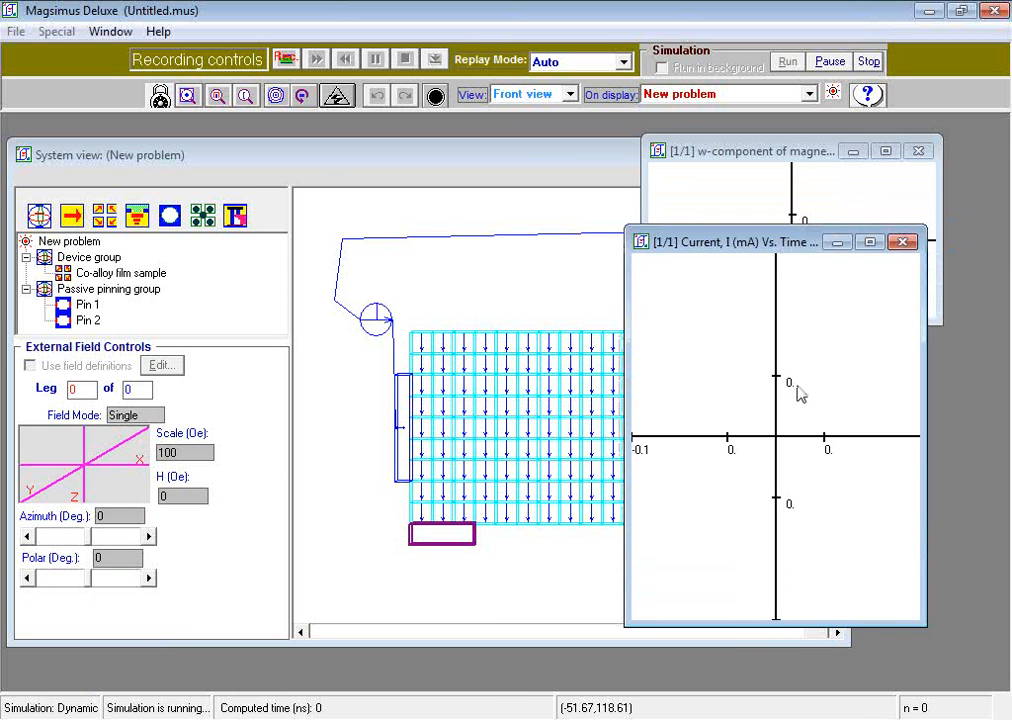
left_click_drag(865, 624, 895, 460)
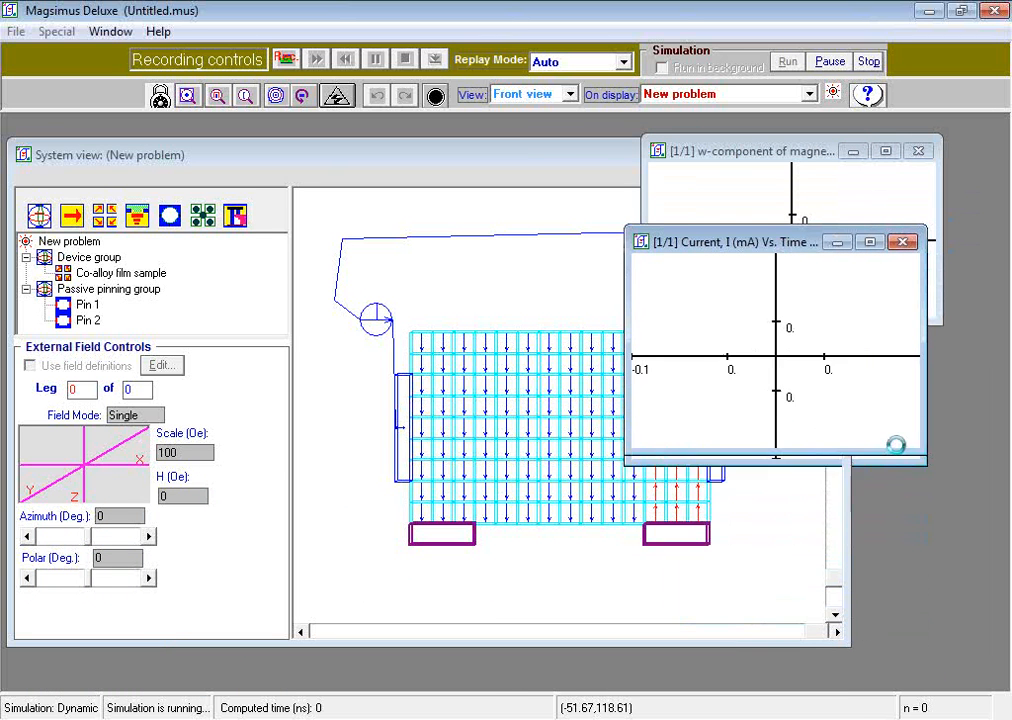
left_click_drag(802, 244, 813, 395)
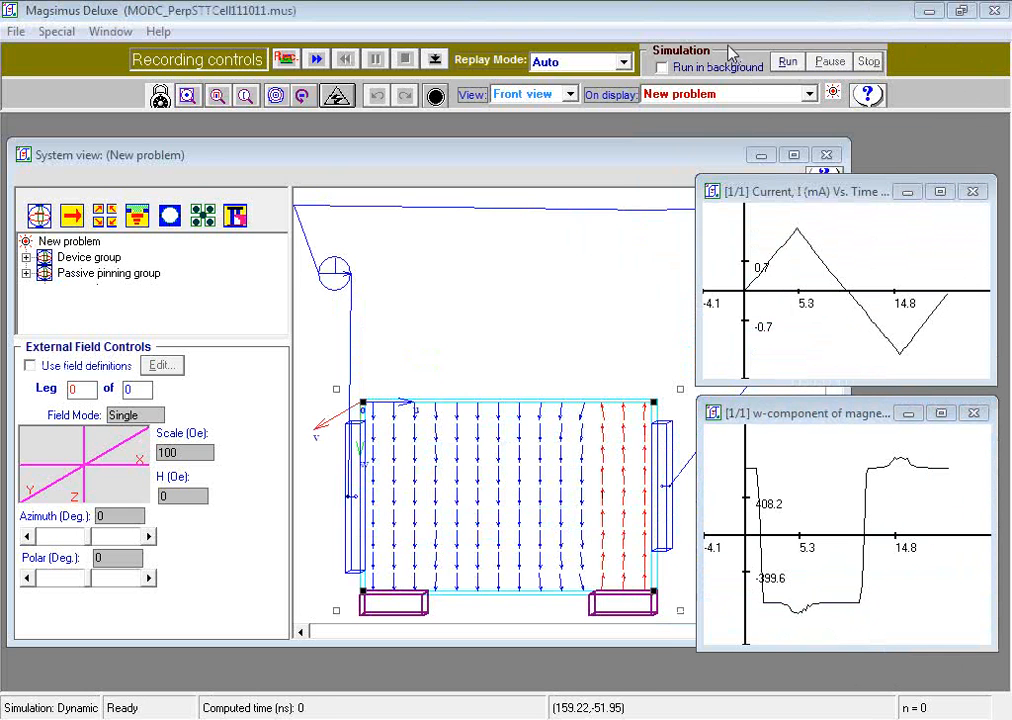
Step: Bring both plots in front of the system view and replay the recorded simulation forward, pausing it partway before resuming
left_click(612, 344)
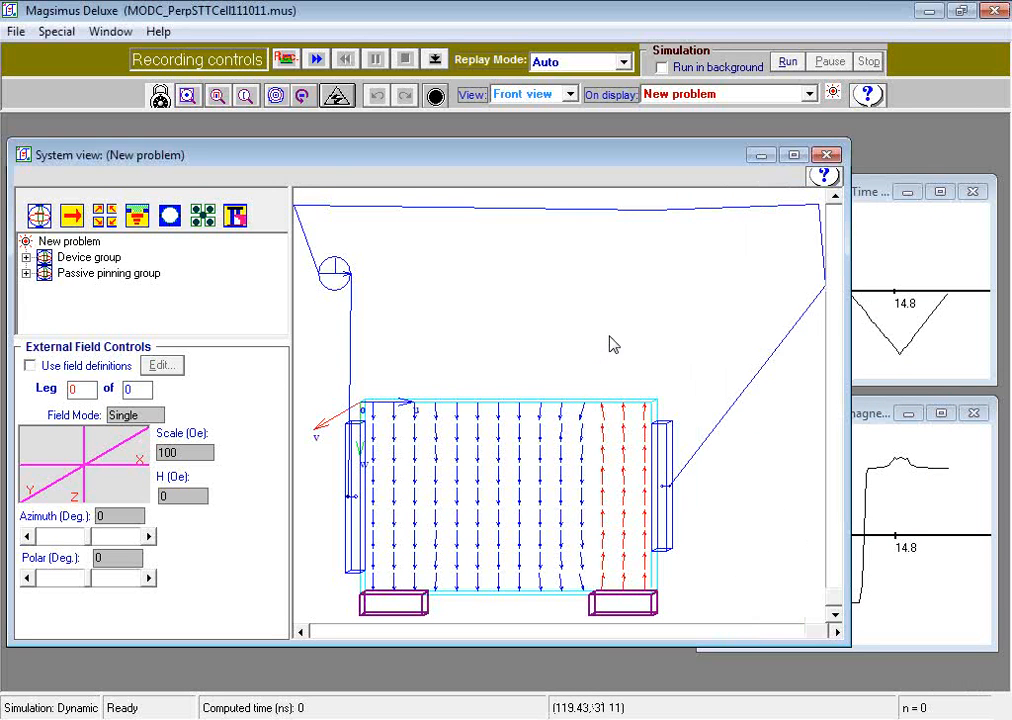
left_click(872, 219)
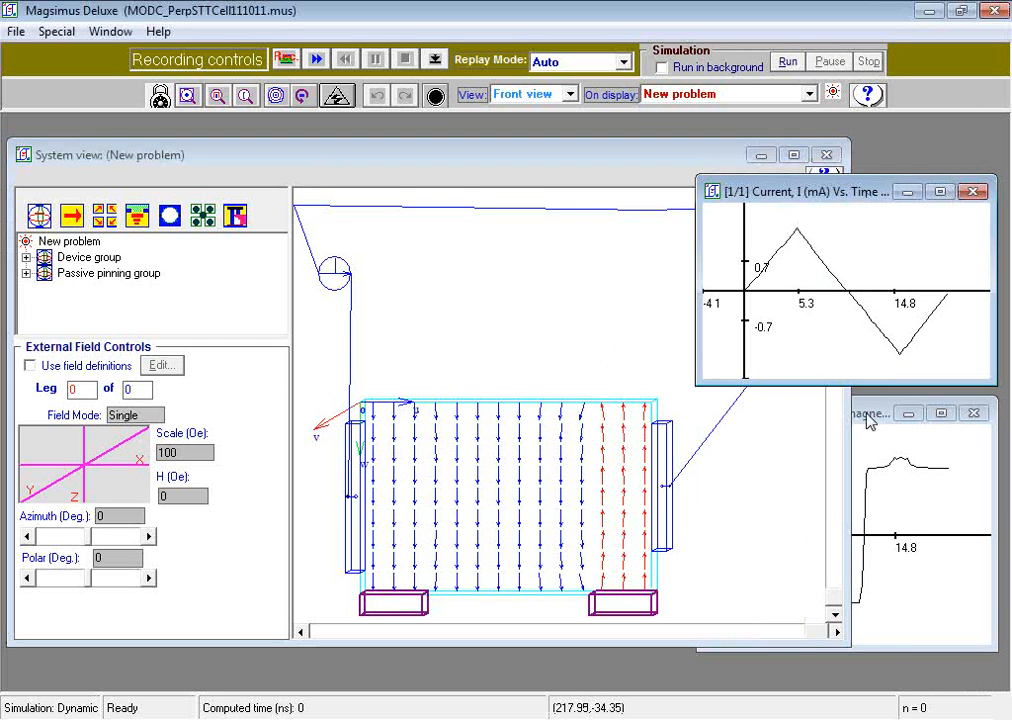
left_click(715, 420)
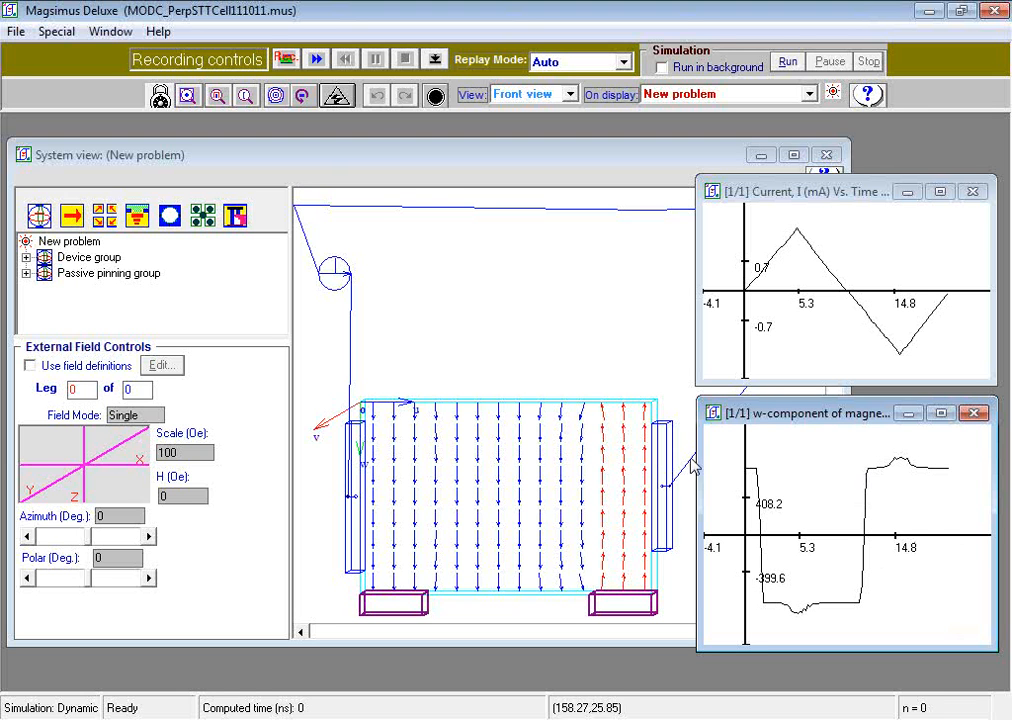
left_click(318, 60)
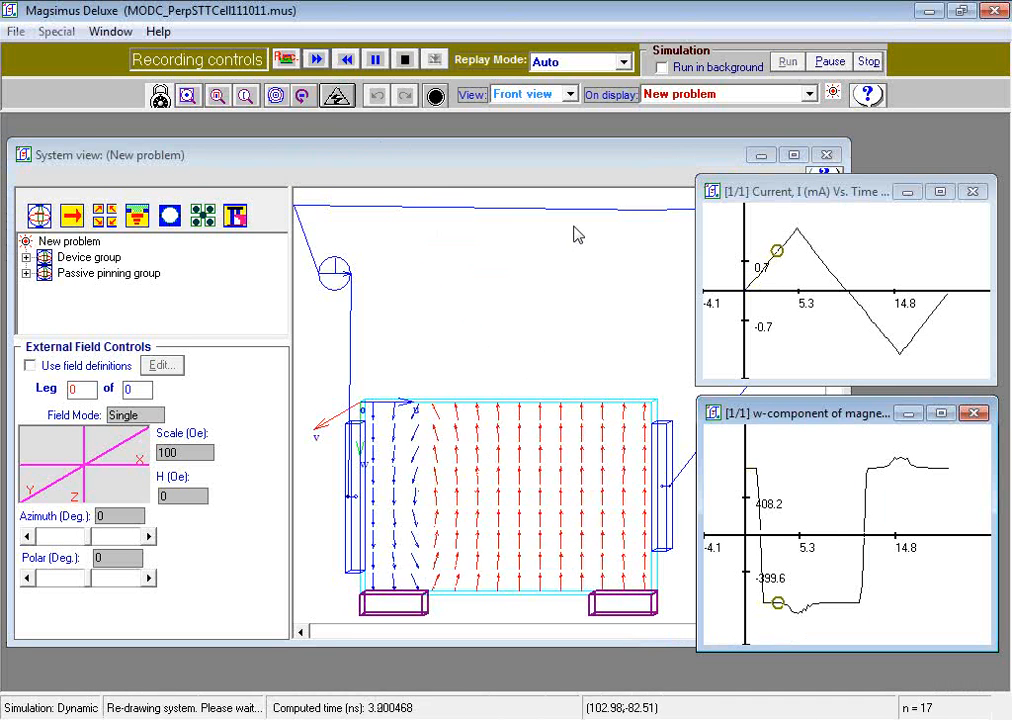
left_click(377, 61)
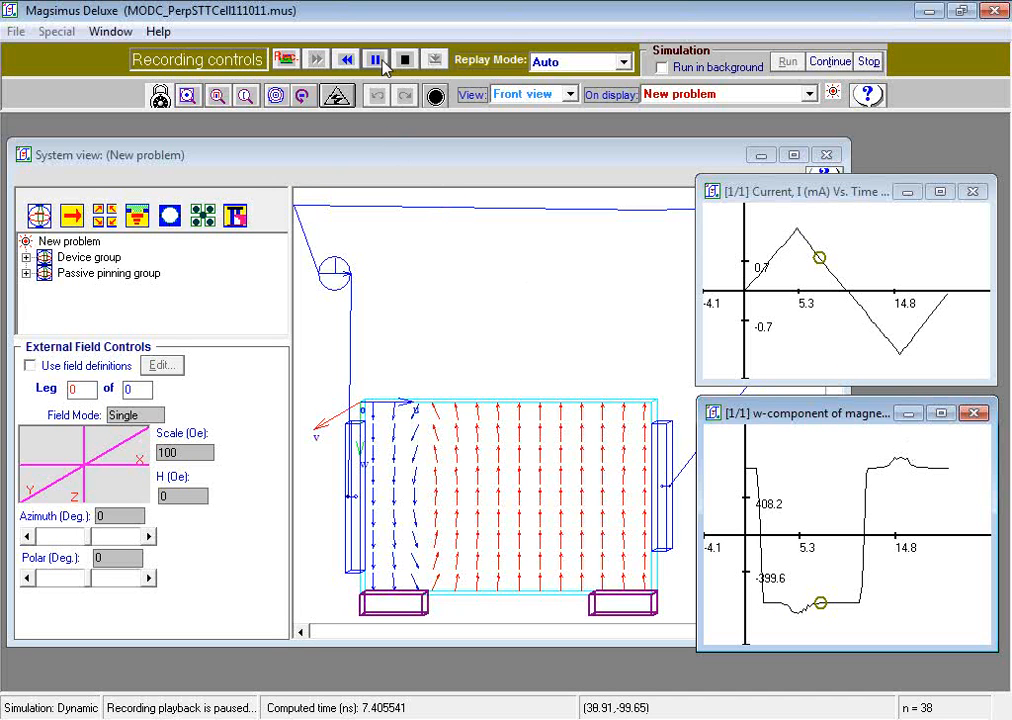
left_click(316, 59)
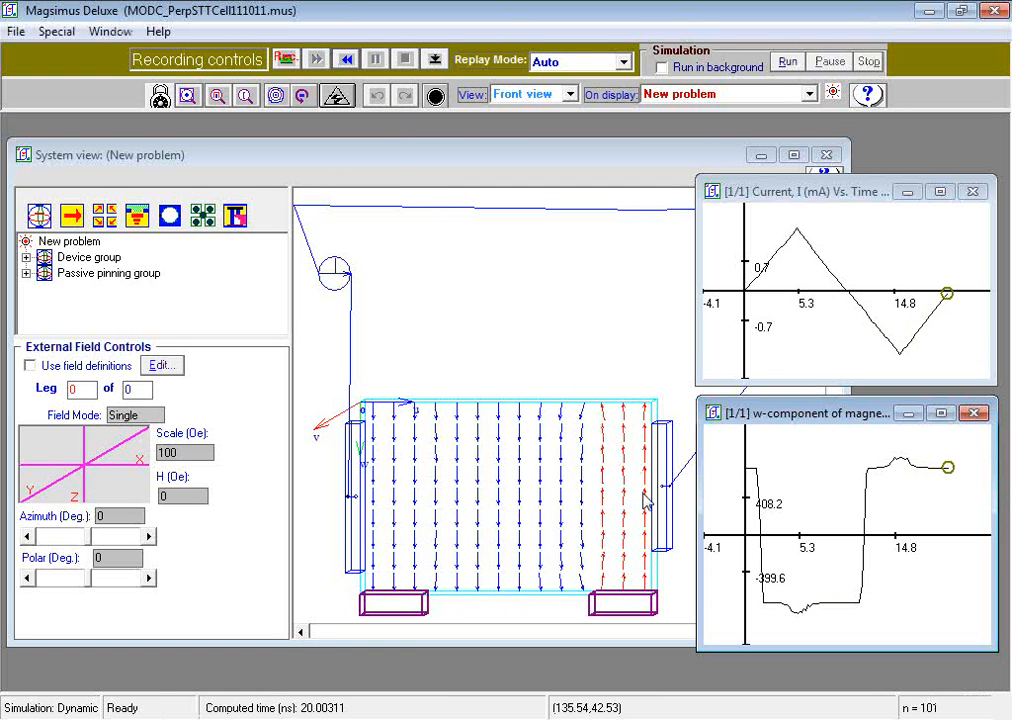
Step: Hide the film's magnetization vectors and show its current-density vectors in the component display attributes
right_click(507, 500)
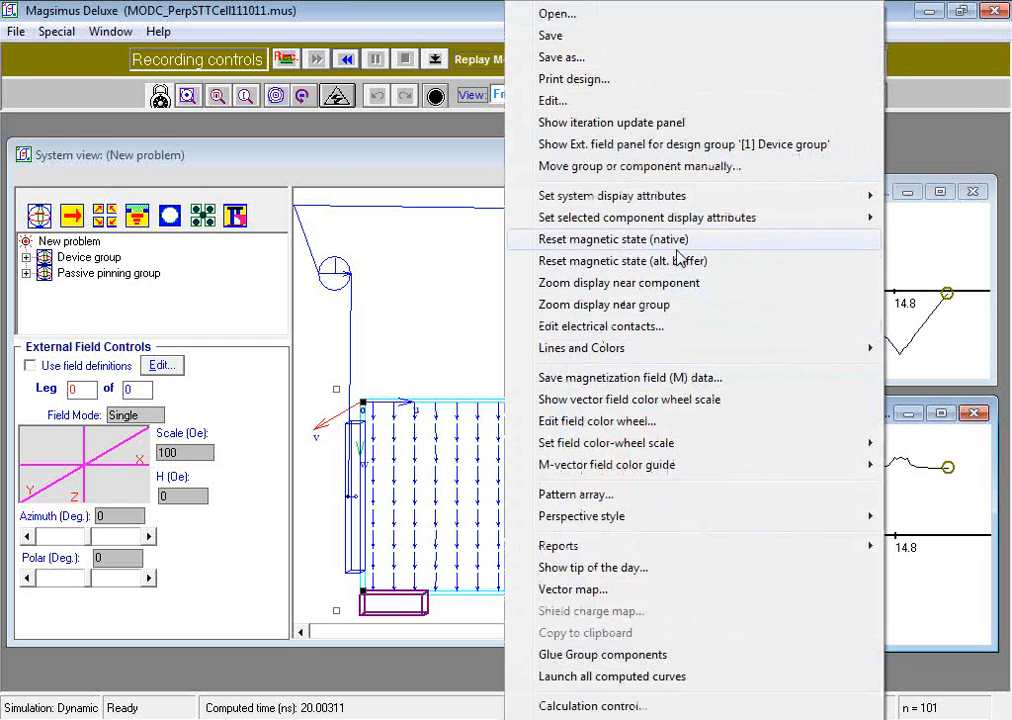
mouse_move(718, 228)
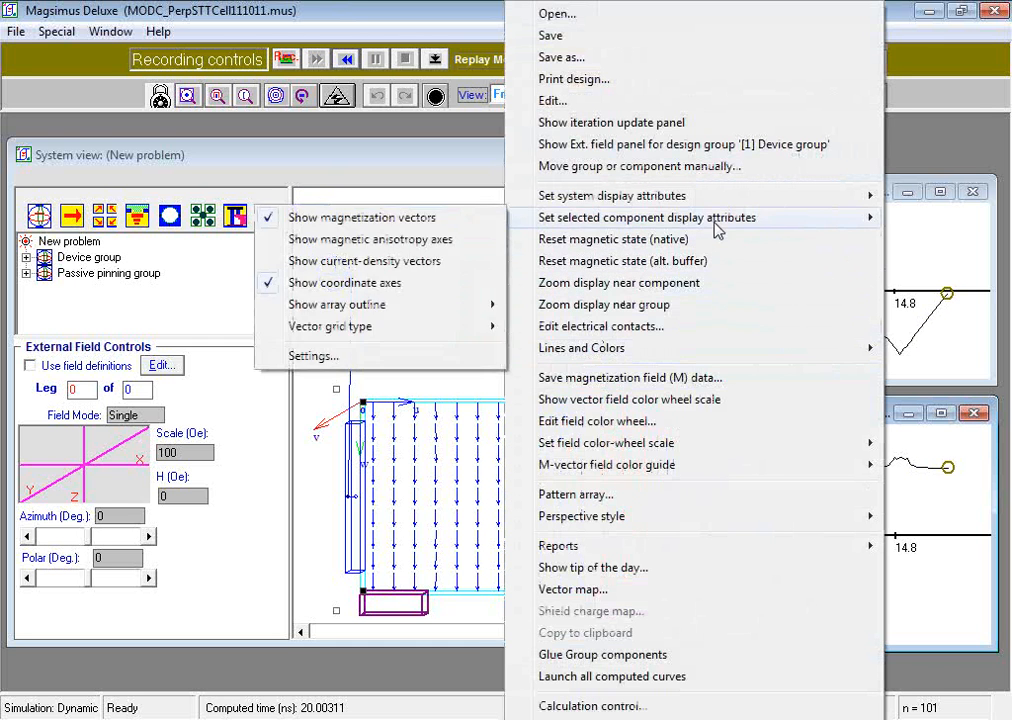
left_click(361, 356)
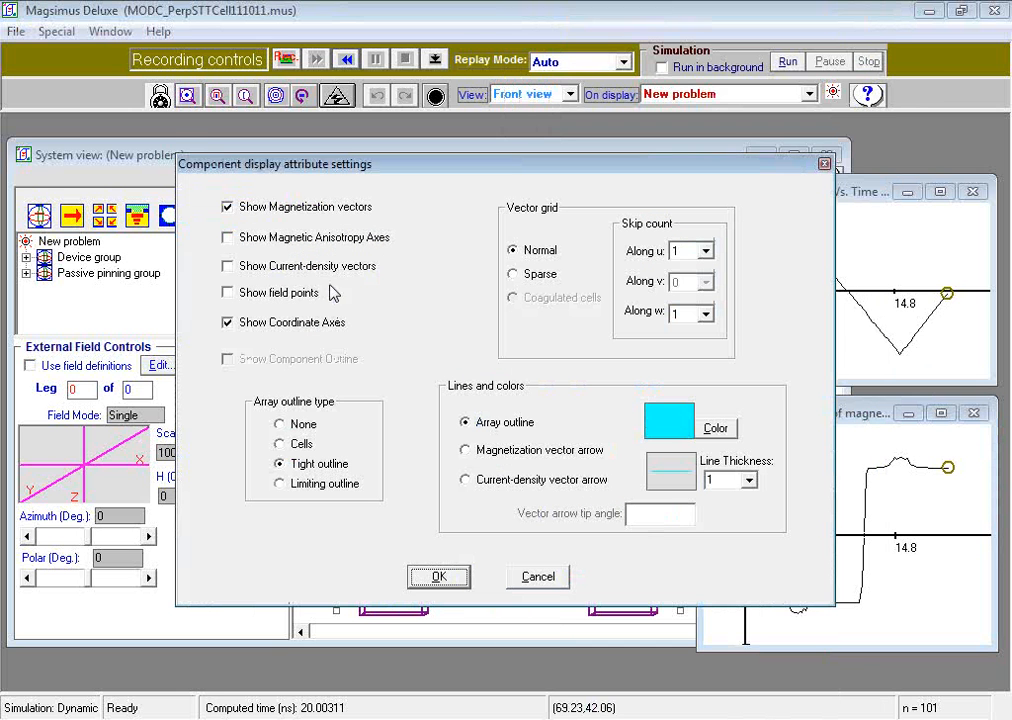
left_click(228, 207)
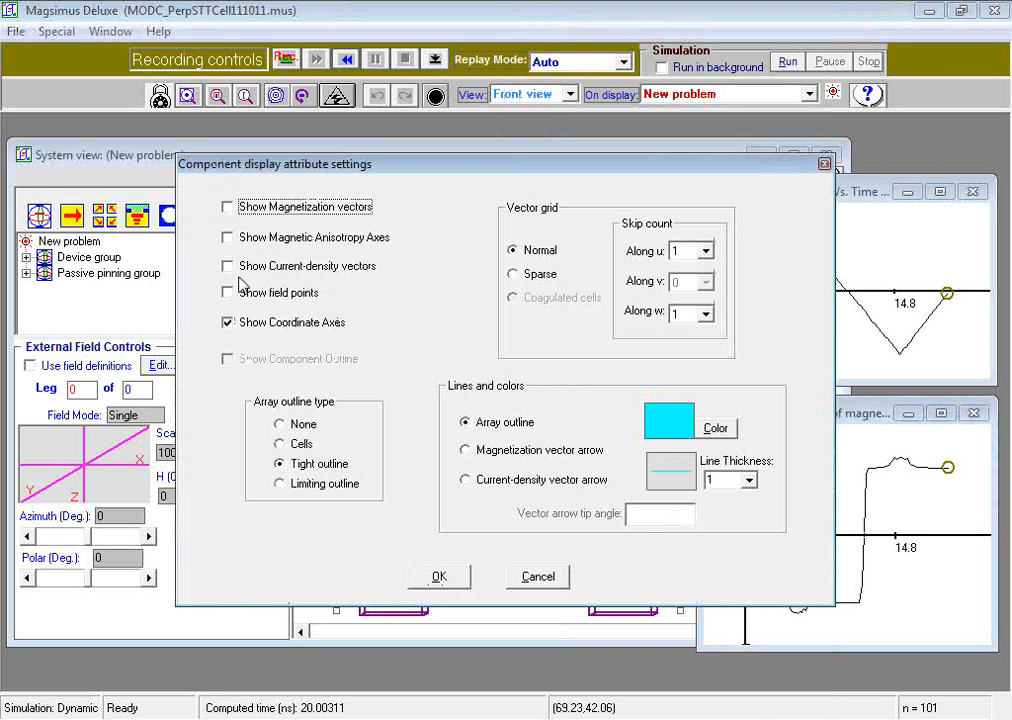
left_click(227, 266)
left_click(455, 583)
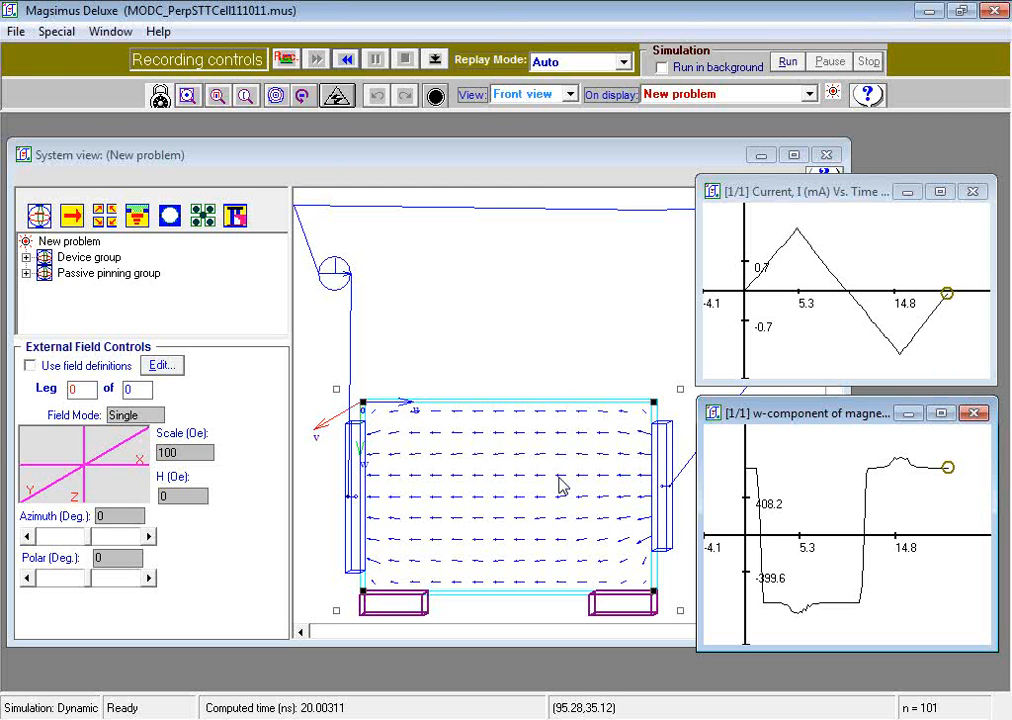
Step: Open MODC_PerpSTTCell111011_B.mus from the Demos folder and display current-density vectors instead of magnetization vectors on its film
left_click(25, 35)
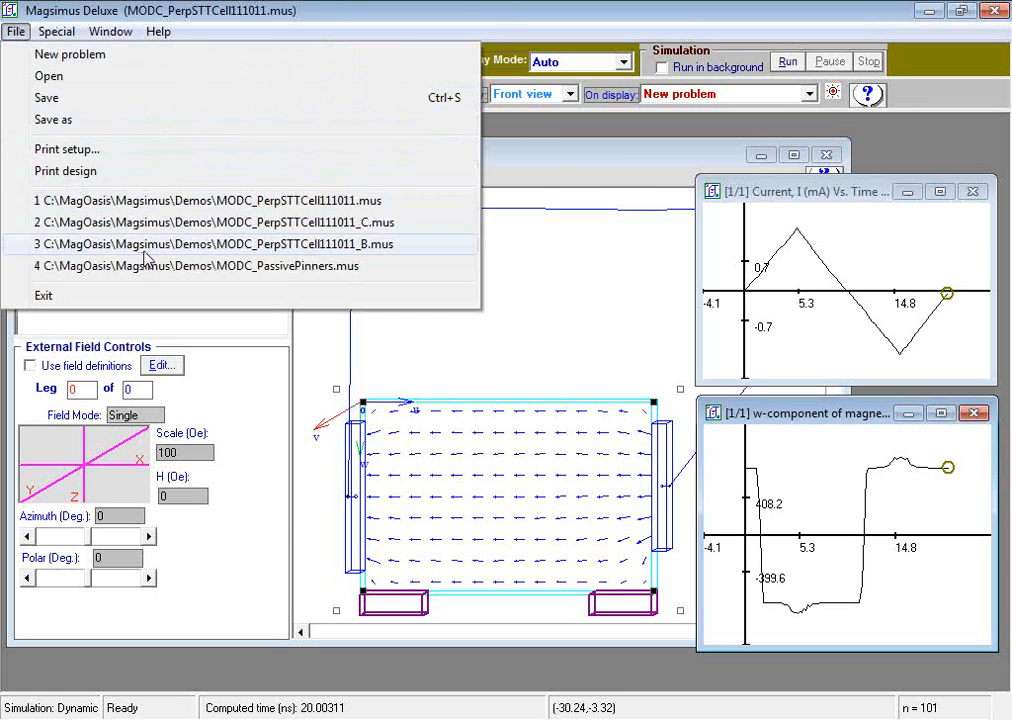
left_click(140, 244)
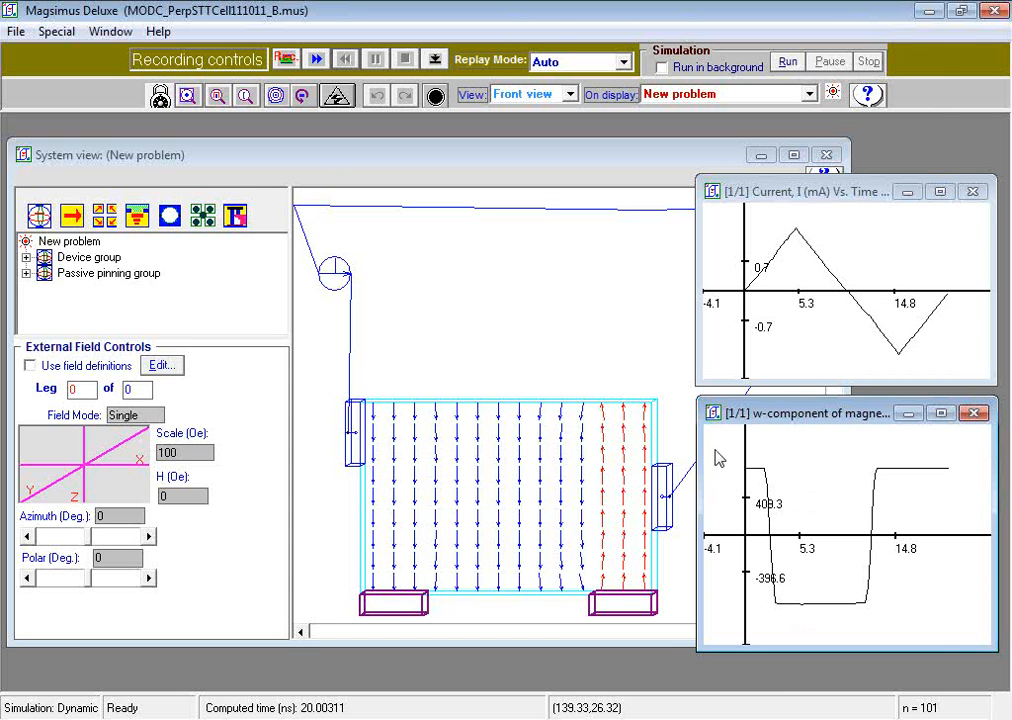
right_click(565, 479)
mouse_move(743, 237)
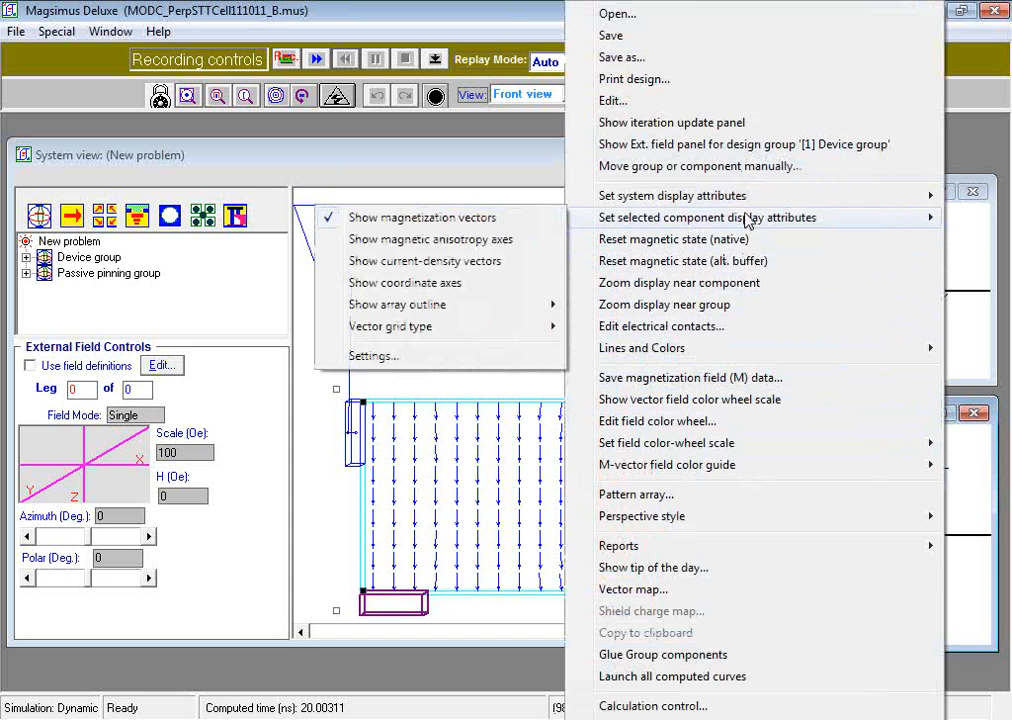
left_click(372, 356)
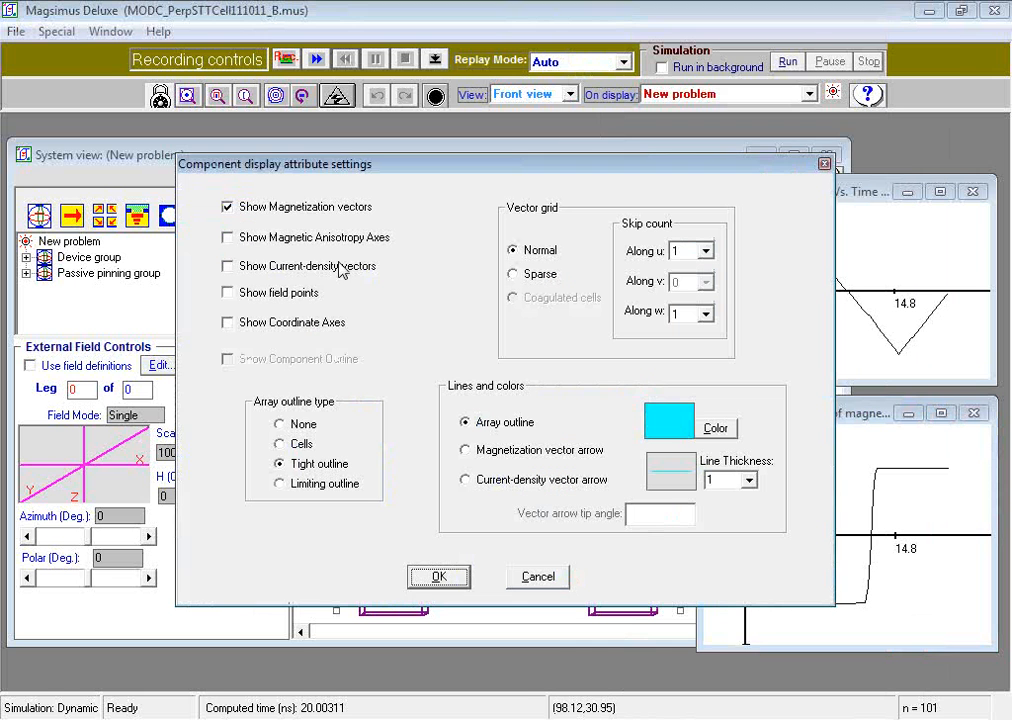
left_click(228, 266)
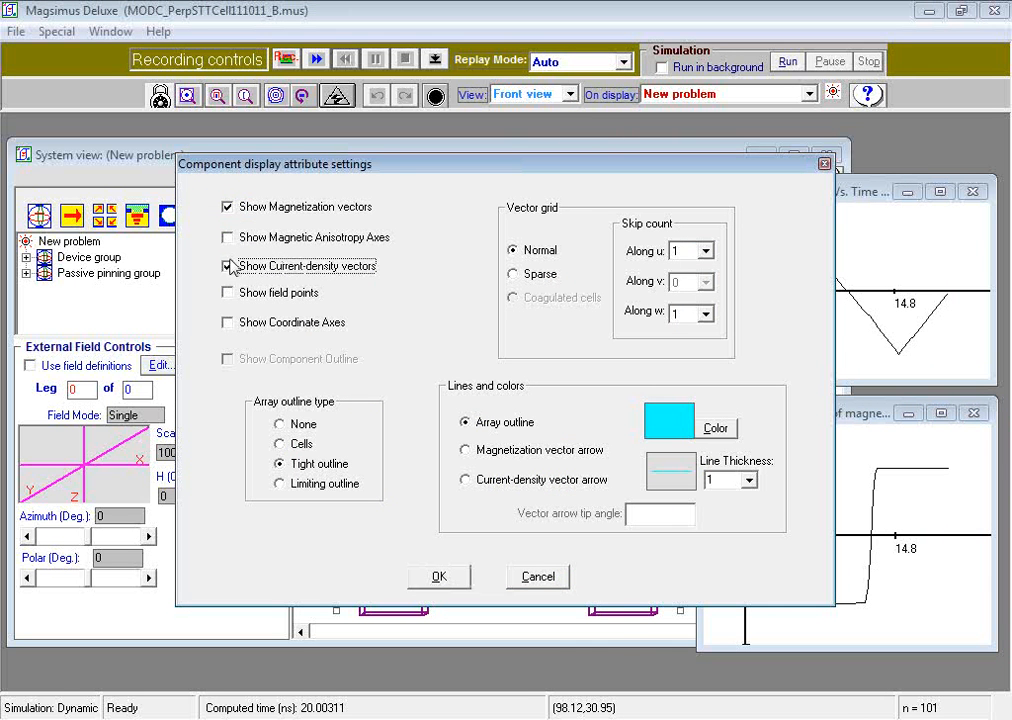
left_click(229, 207)
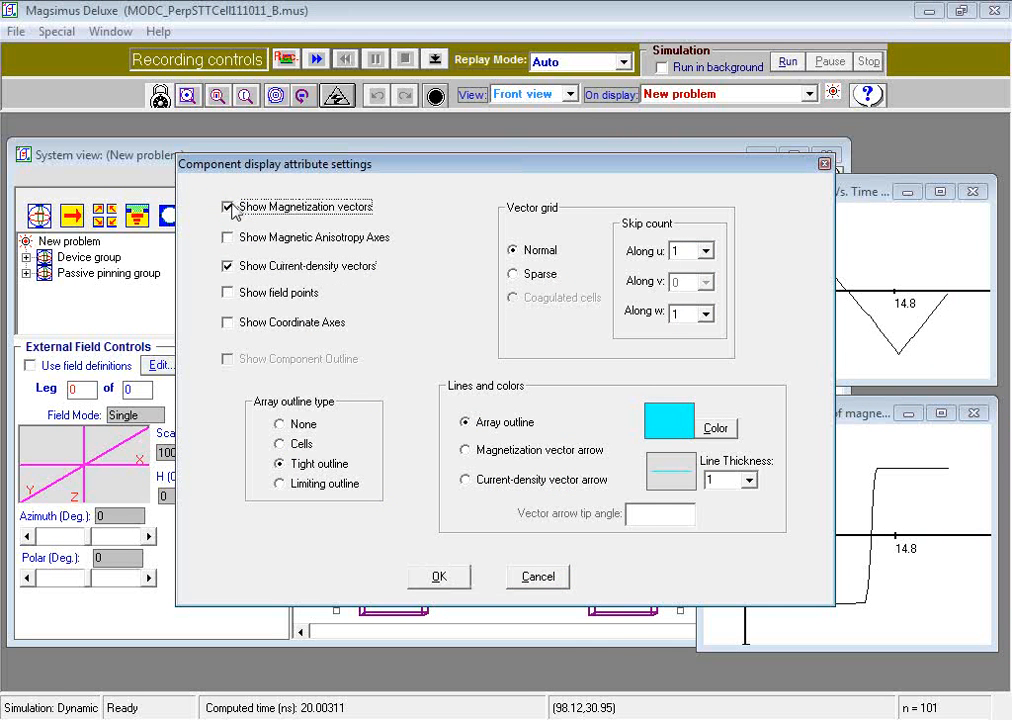
left_click(464, 577)
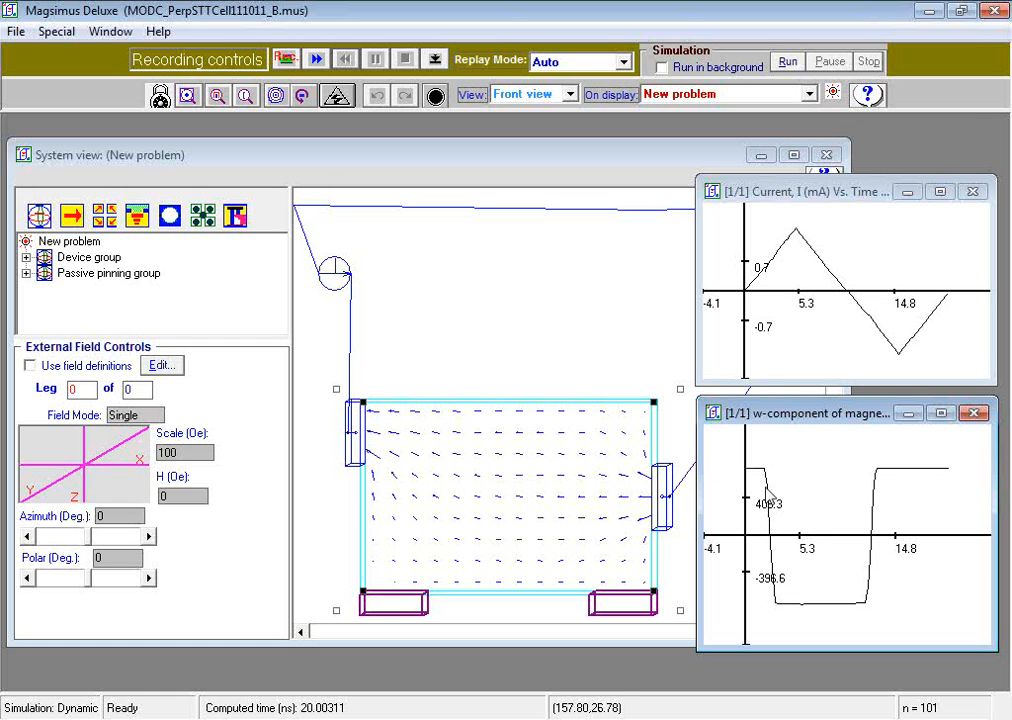
Step: Switch the film in the B design back to magnetization vectors only and replay its recording forward
right_click(603, 444)
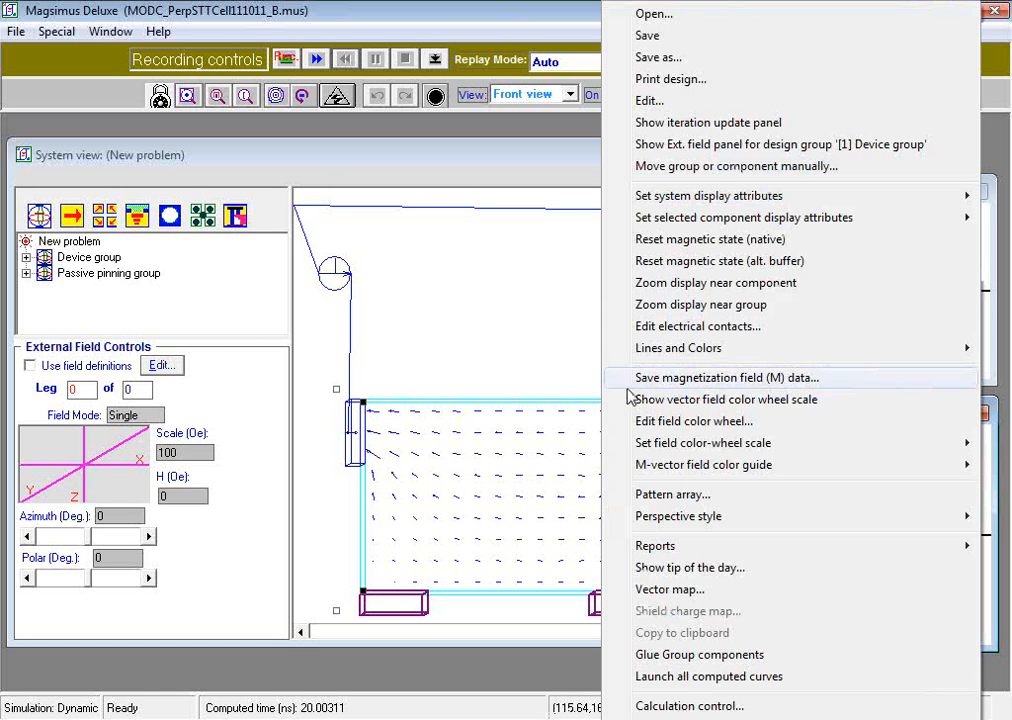
mouse_move(778, 225)
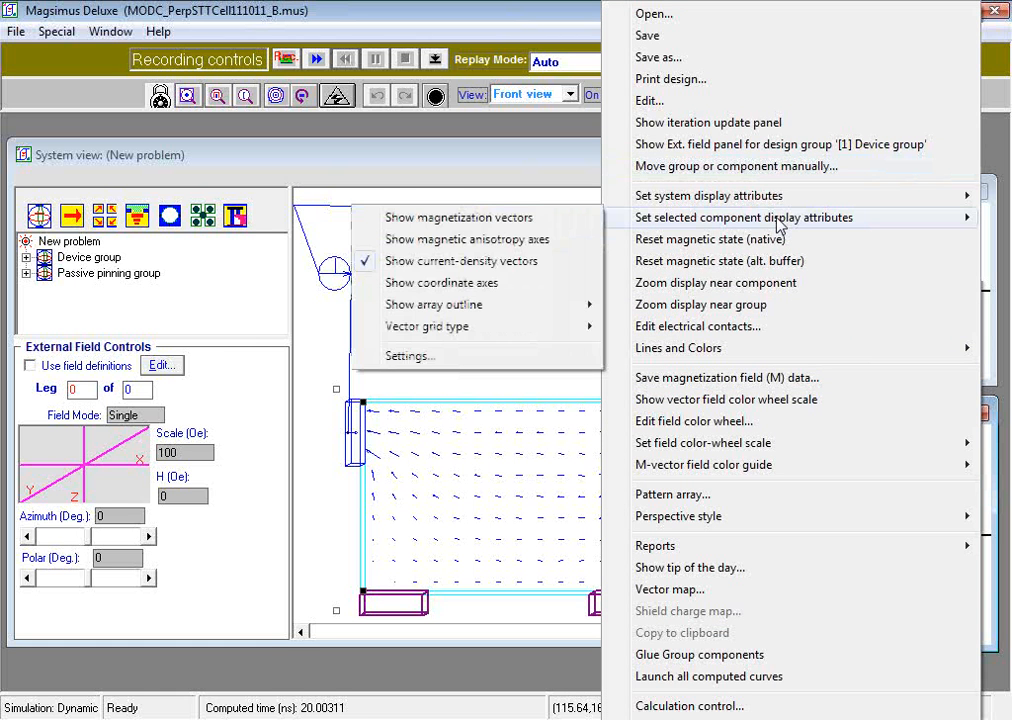
left_click(410, 357)
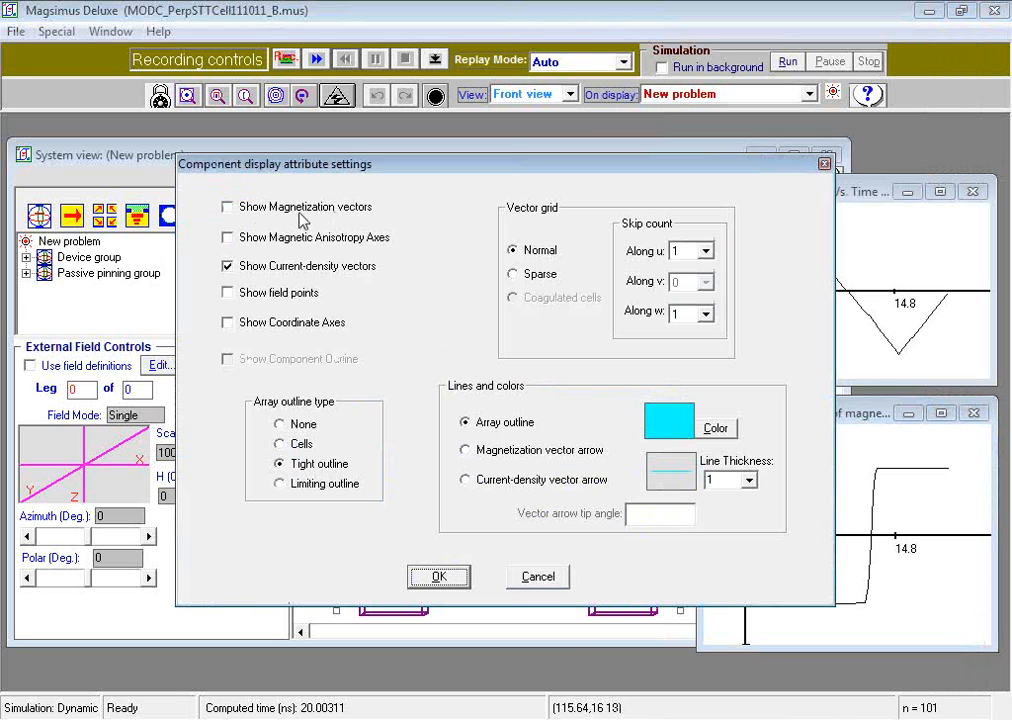
left_click(228, 266)
left_click(228, 206)
left_click(230, 266)
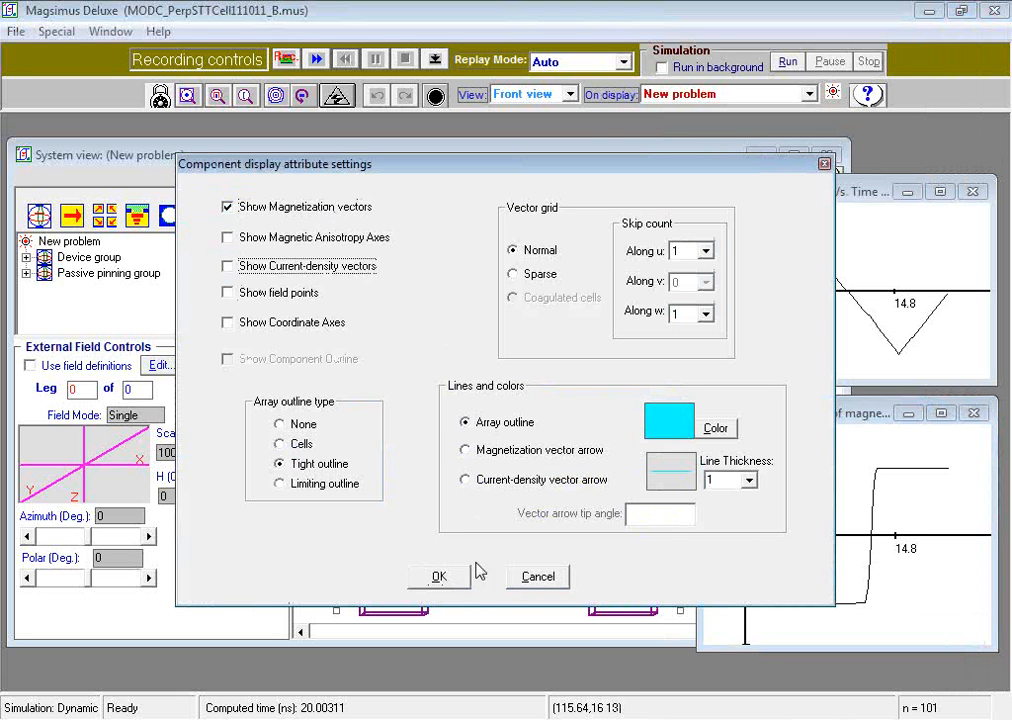
left_click(450, 586)
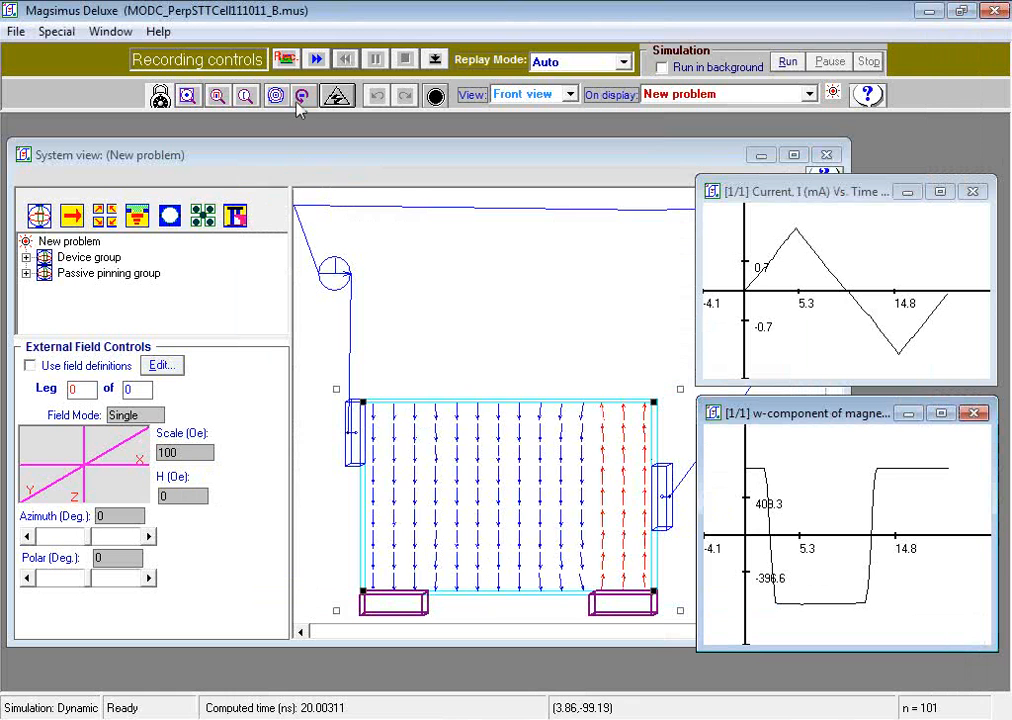
left_click(316, 60)
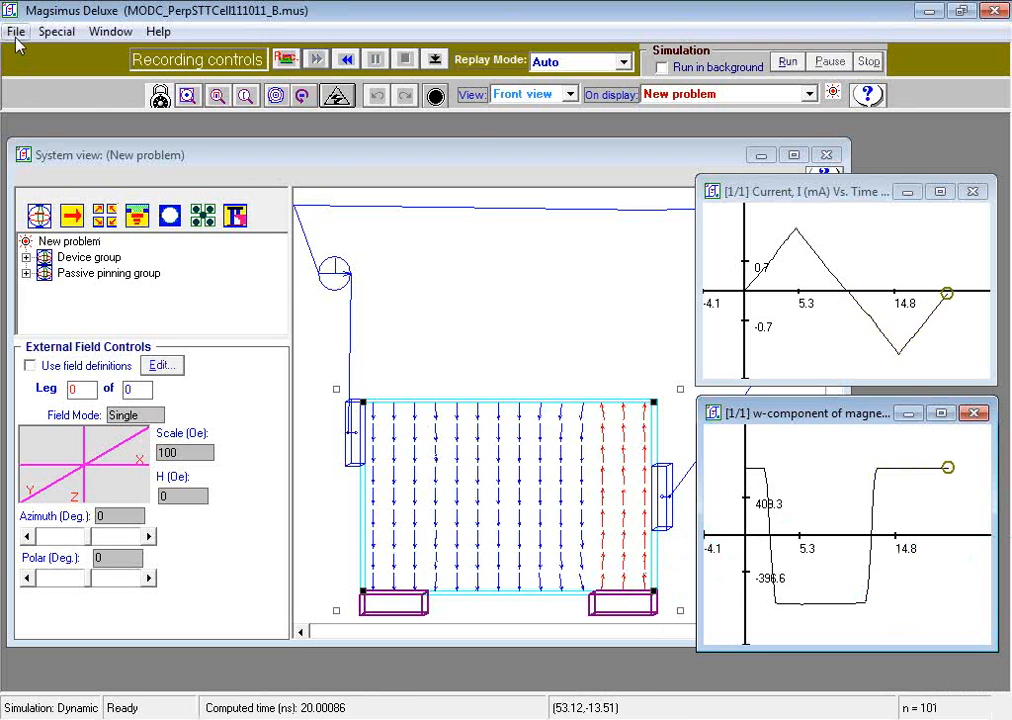
Step: Open MODC_PerpSTTCell111011_C.mus from the Demos folder and display current-density vectors instead of magnetization vectors on its film
left_click(16, 33)
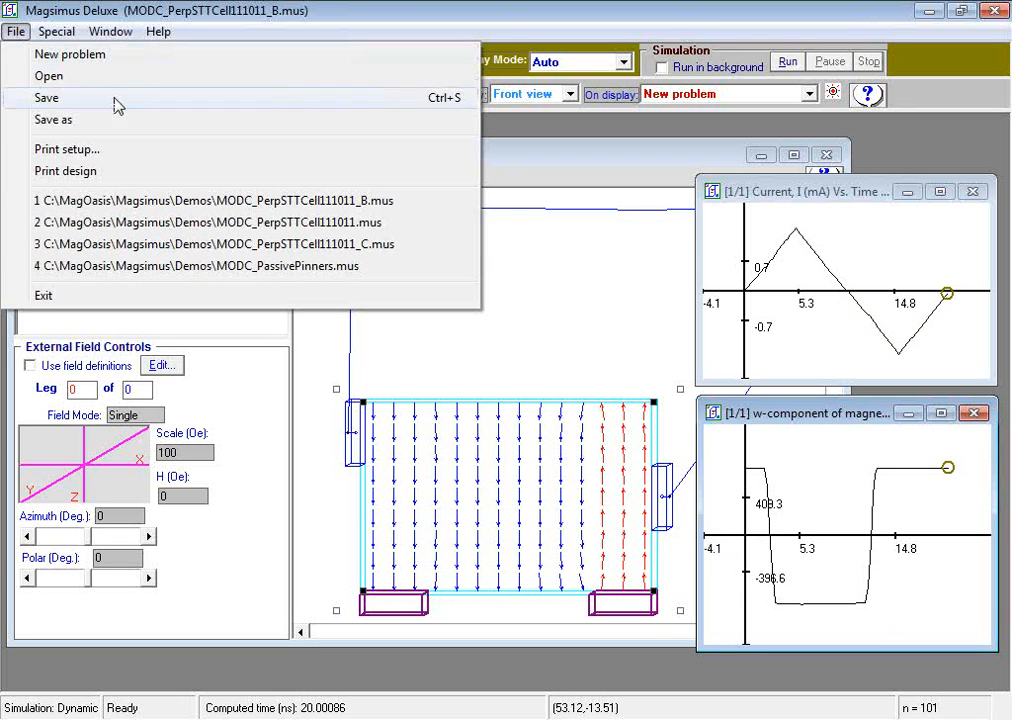
left_click(218, 243)
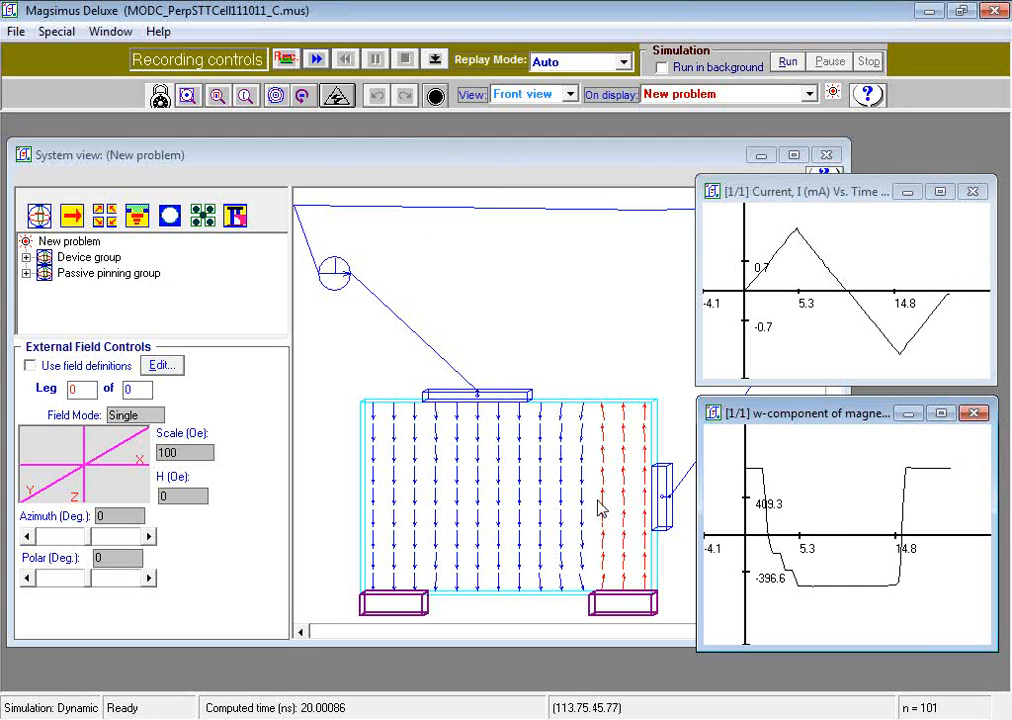
right_click(558, 481)
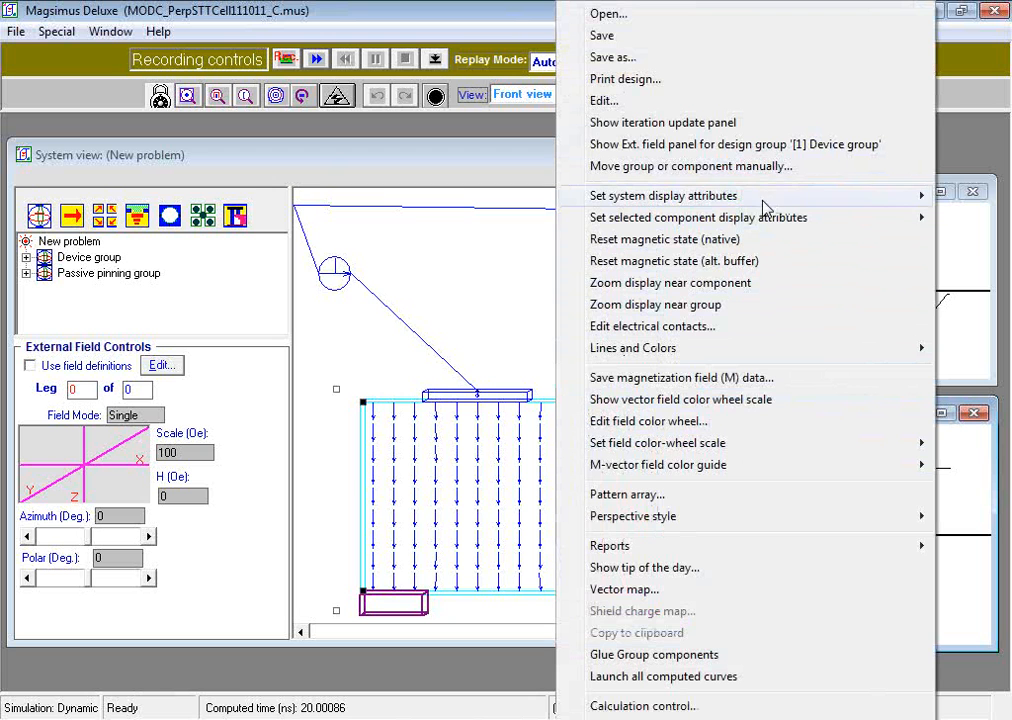
mouse_move(775, 220)
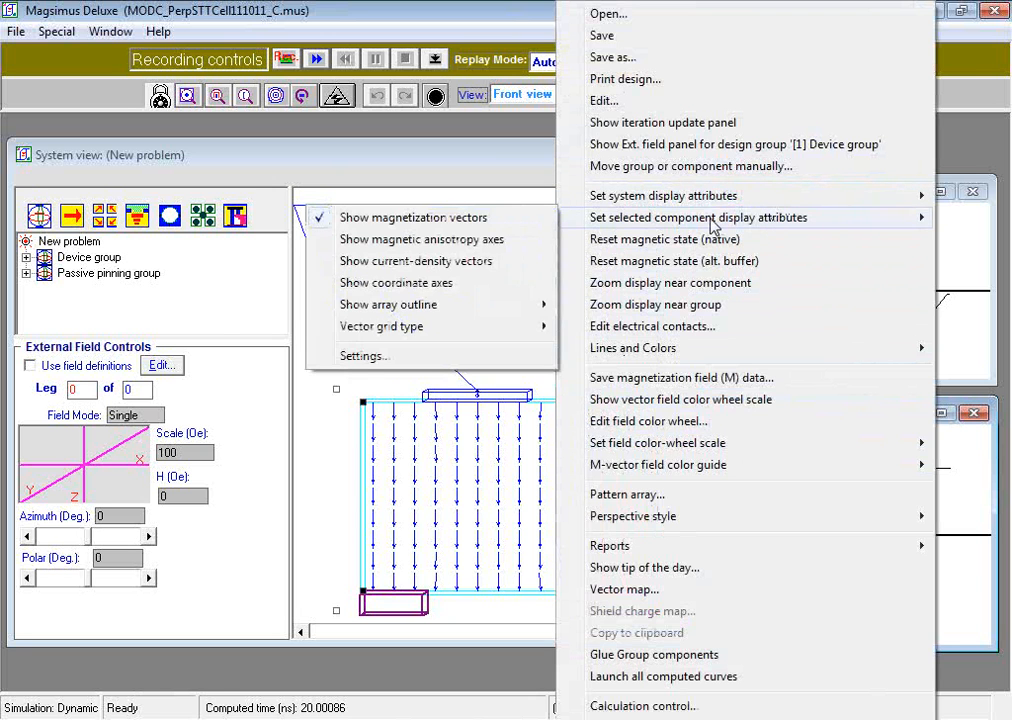
left_click(393, 362)
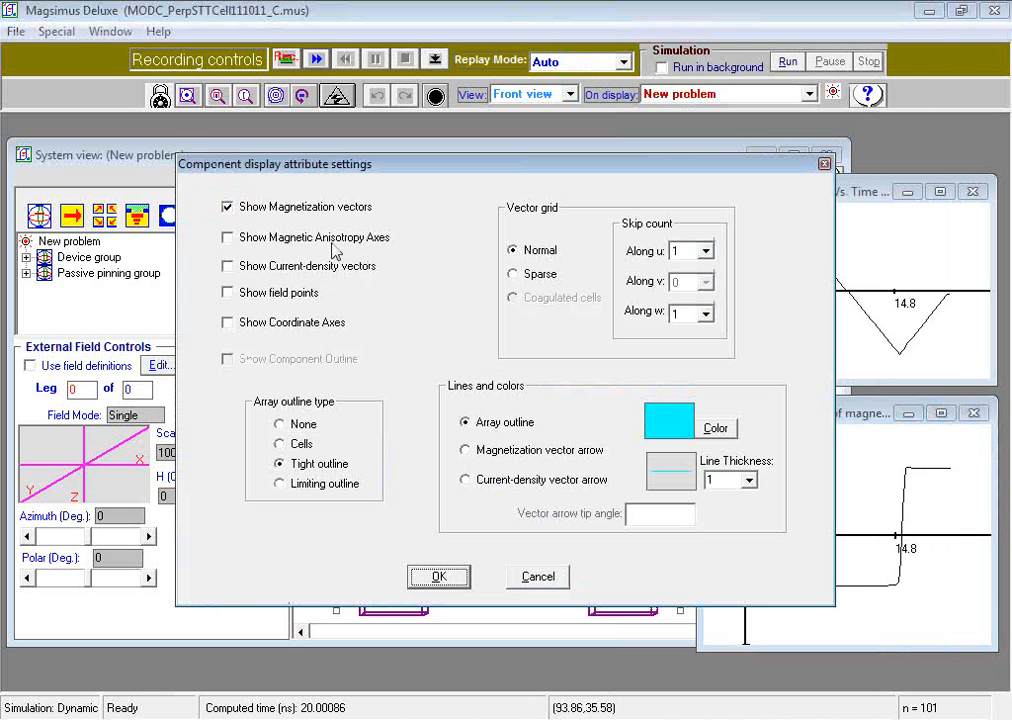
left_click(228, 207)
left_click(230, 268)
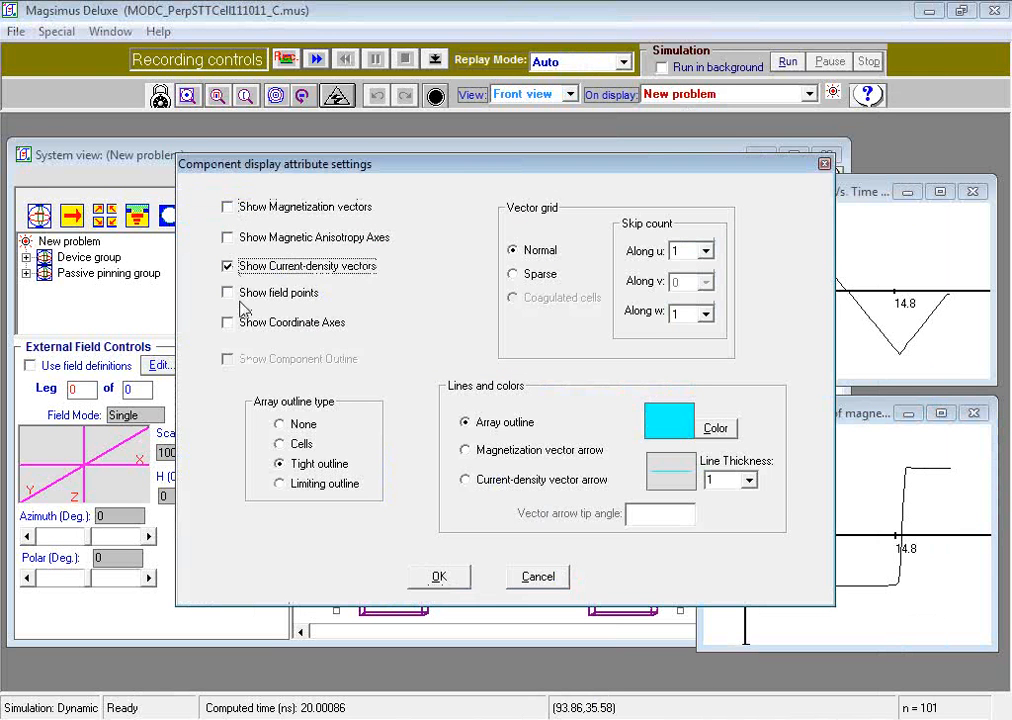
left_click(452, 575)
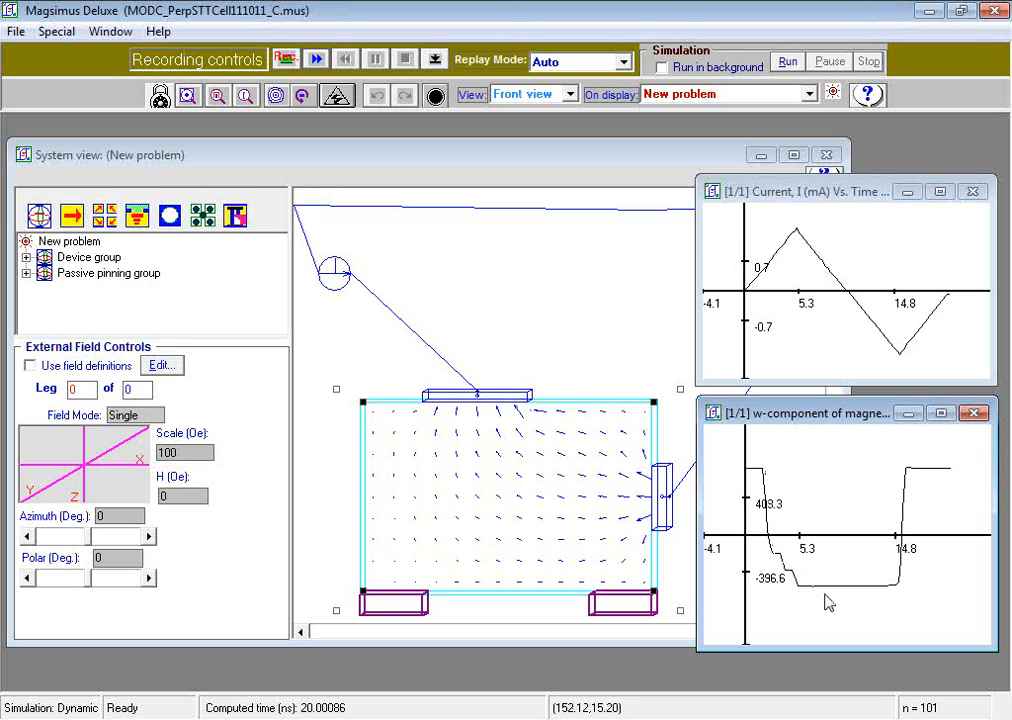
Step: Switch the film in the C design back to magnetization vectors only and replay its recording forward
right_click(610, 436)
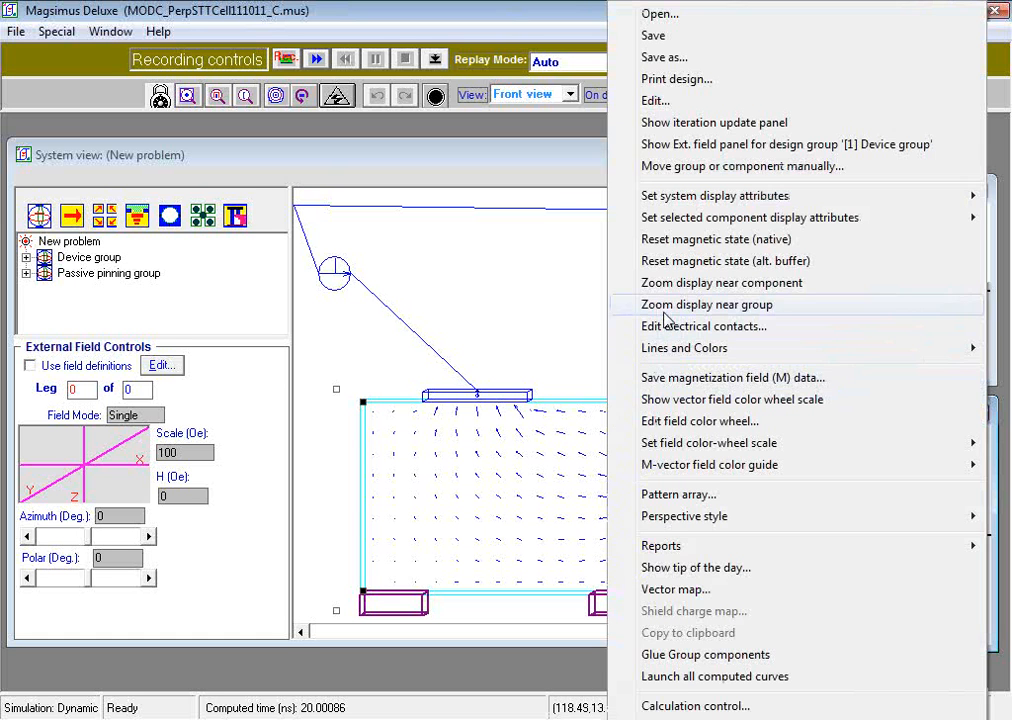
mouse_move(745, 215)
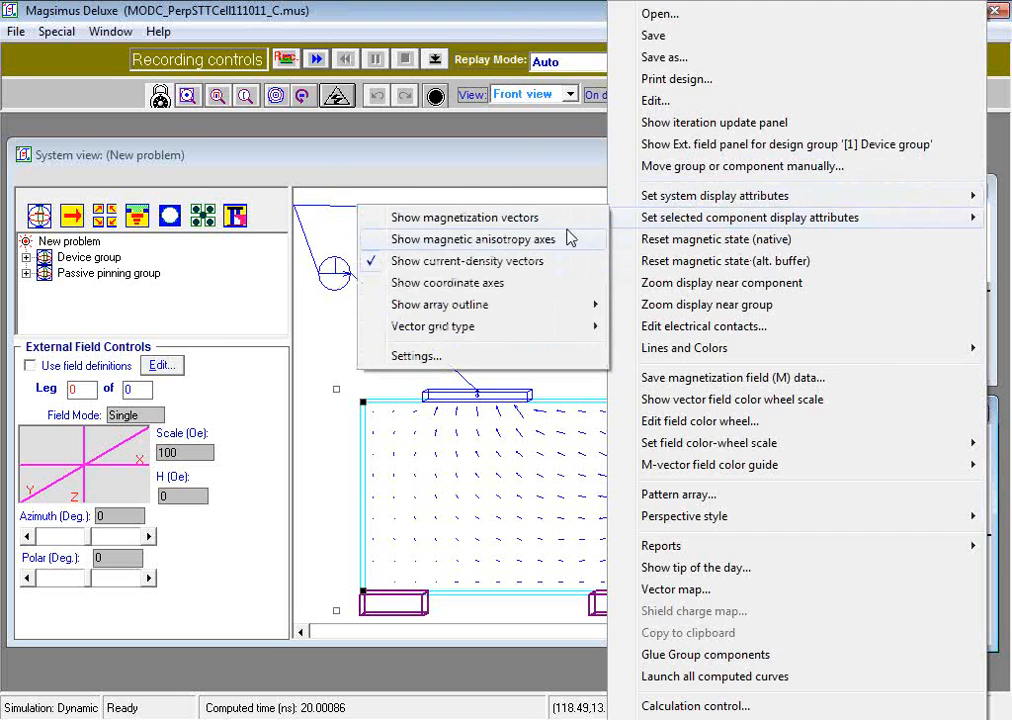
left_click(416, 355)
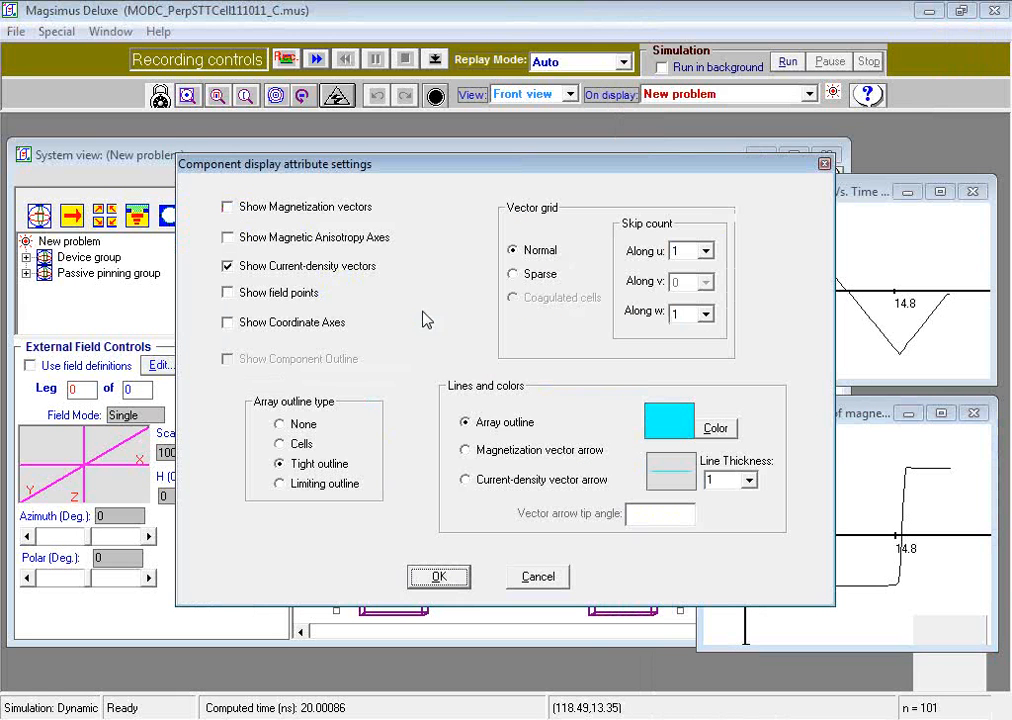
left_click(227, 207)
left_click(227, 266)
left_click(460, 580)
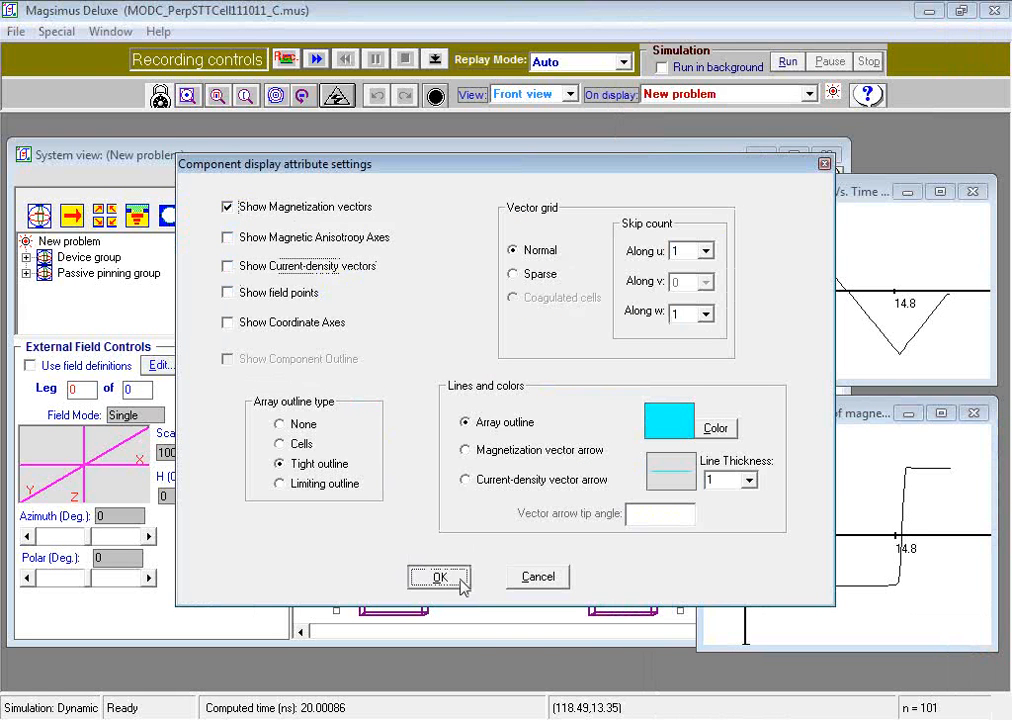
left_click(314, 61)
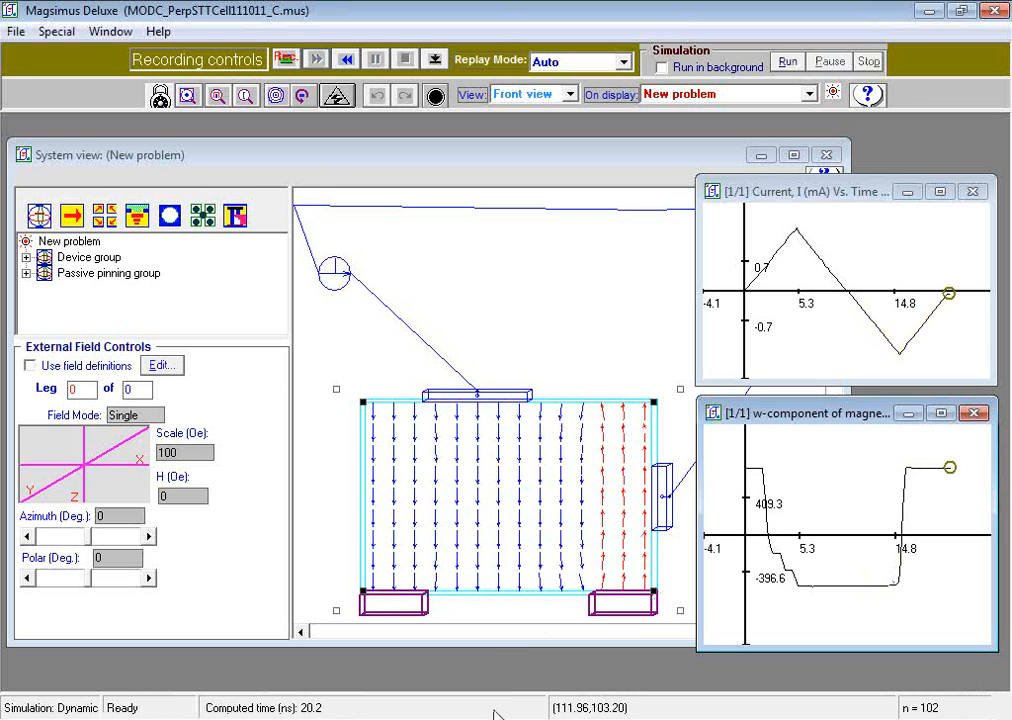
Step: Switch to MODC_PerpSTTCell111011.pdf in Adobe Reader and advance from the Reference page to the Stay Updated page
mouse_move(470, 719)
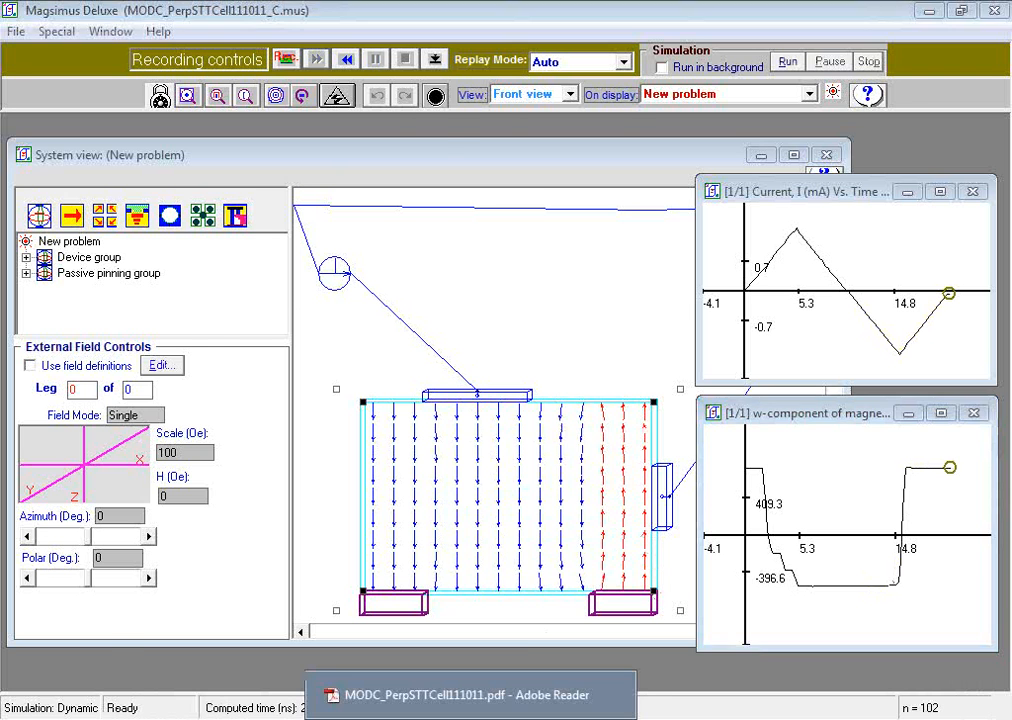
left_click(470, 695)
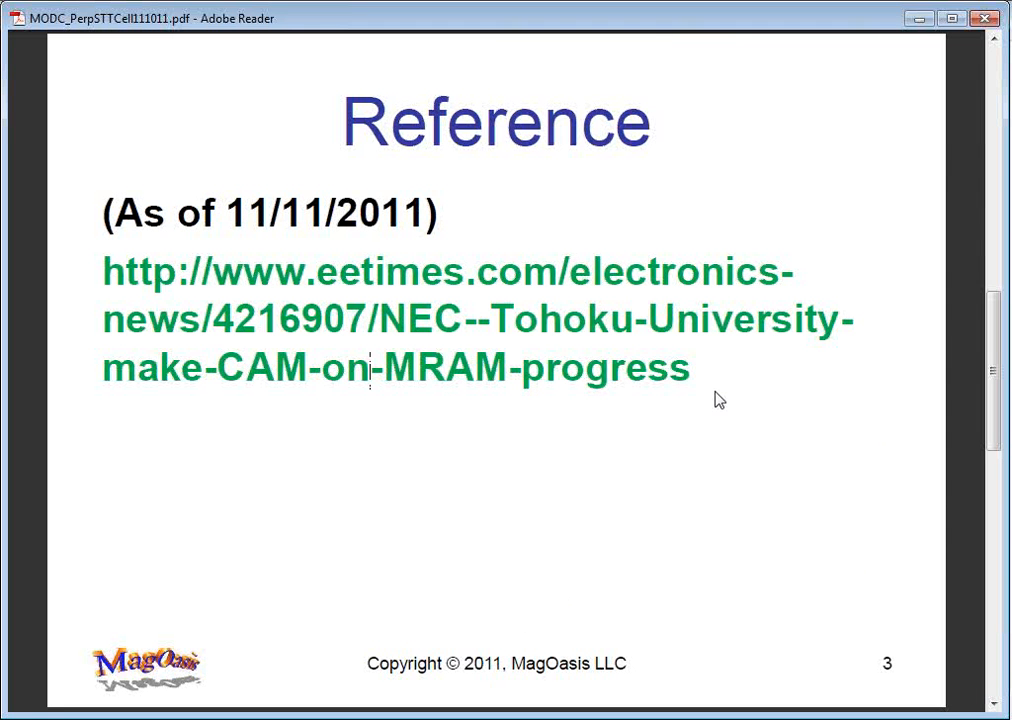
scroll(371, 368, "down", 3)
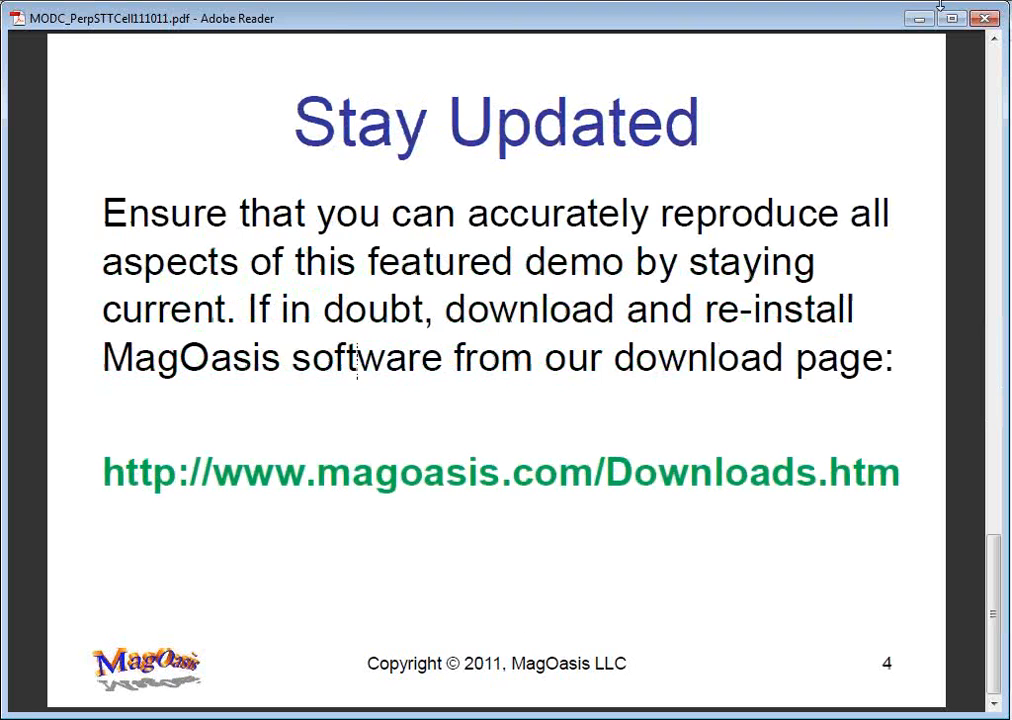